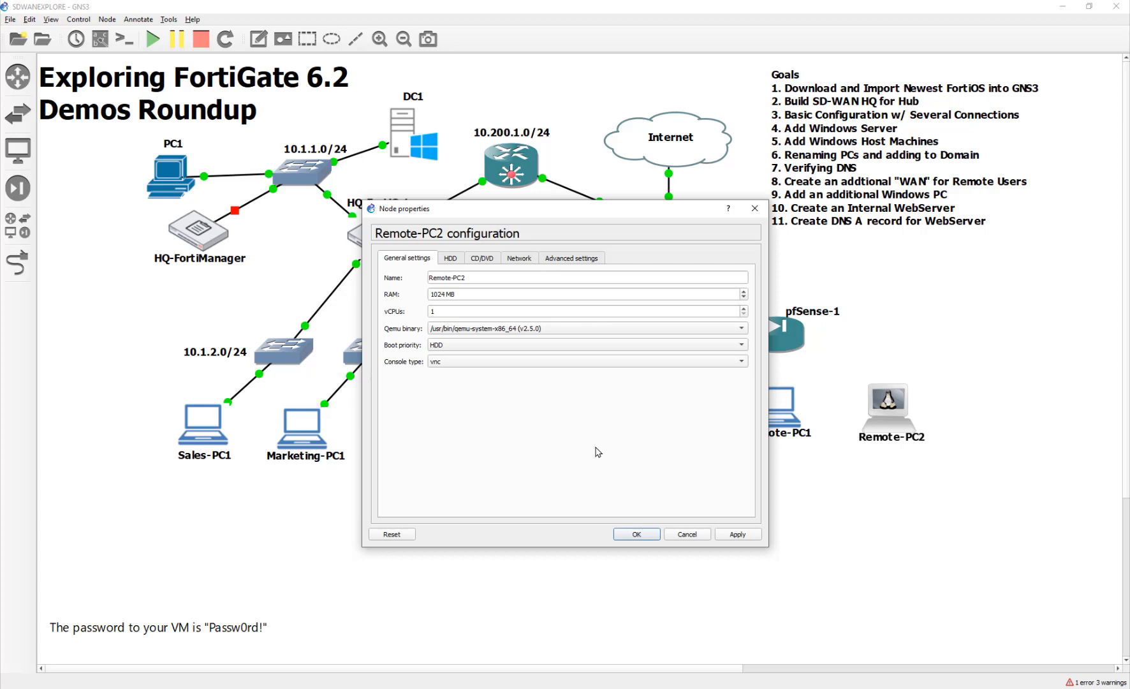
# Nudge Remote-PC2 left and review pfSense-1's console showing WAN on em0 and LAN on em1.
pyautogui.click(679, 535)
pyautogui.moveTo(877, 408); pyautogui.dragTo(884, 416)
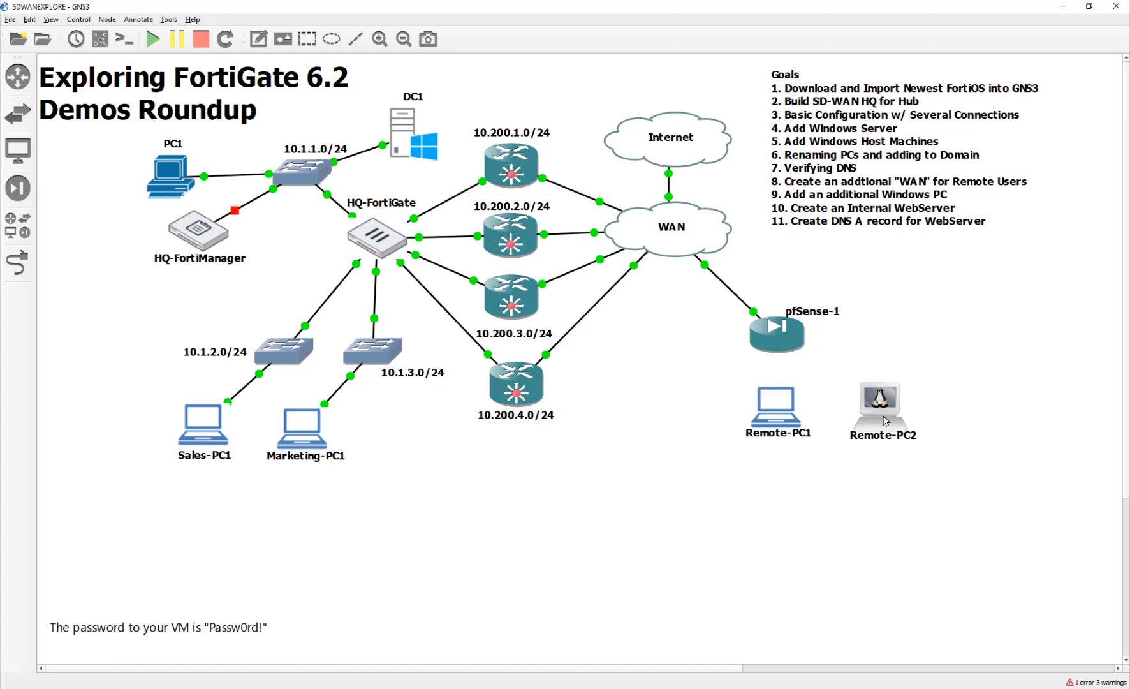
pyautogui.doubleClick(790, 349)
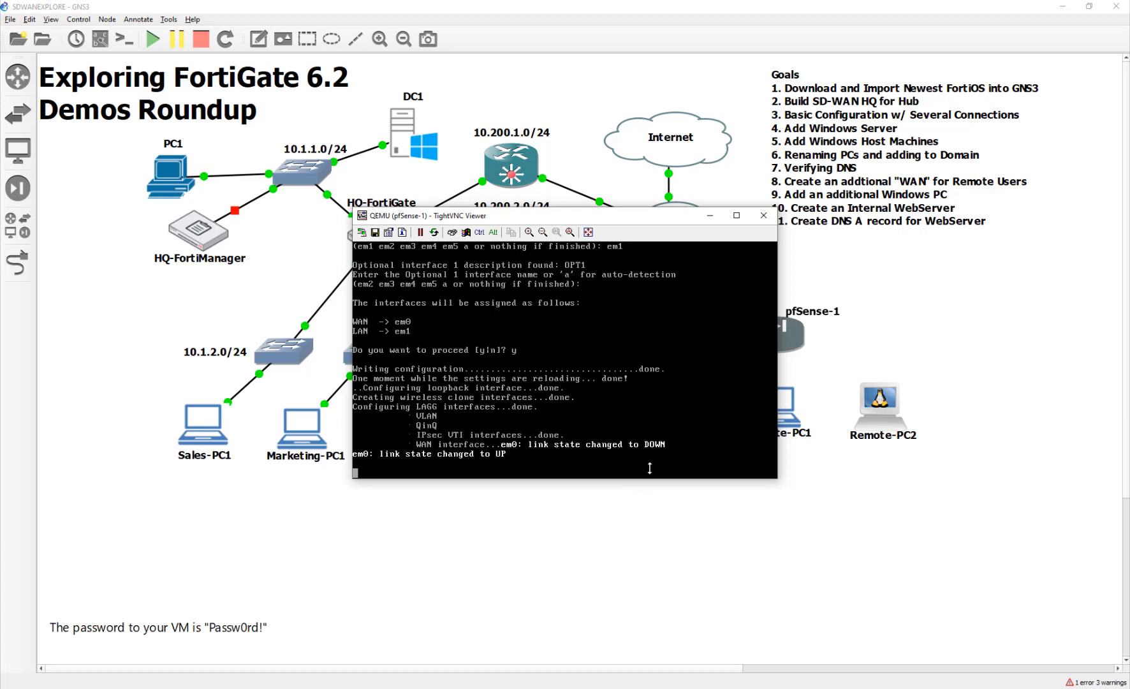
pyautogui.click(765, 218)
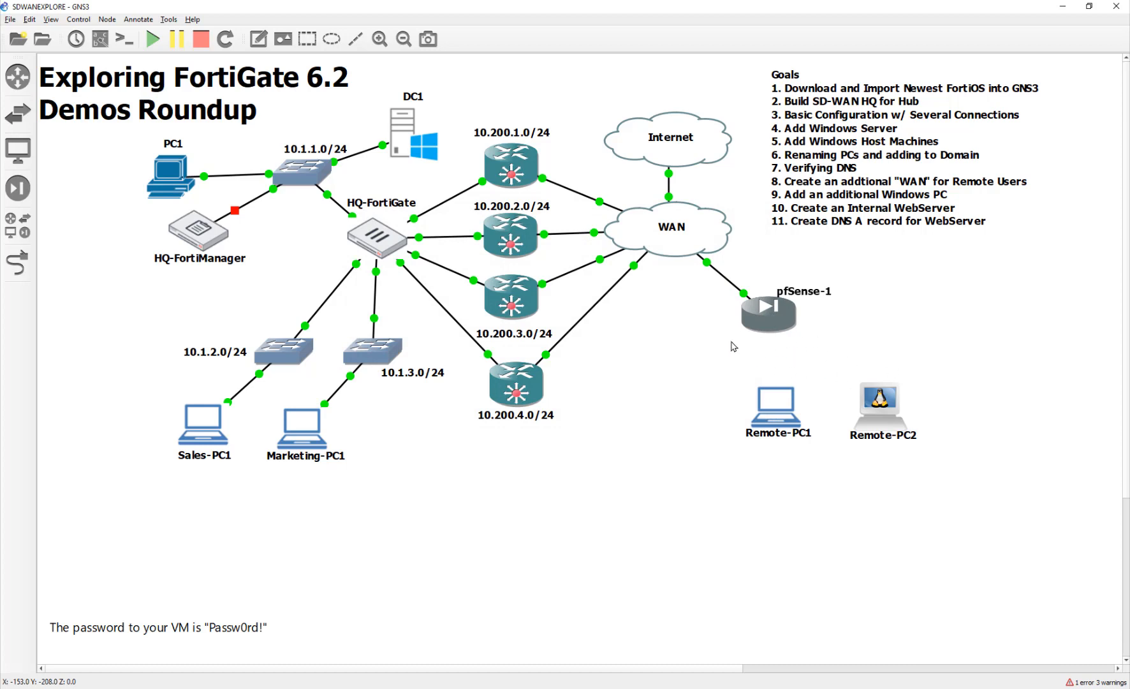
# Place an Ethernet switch on the GNS3 VM server between the remote PCs.
pyautogui.click(12, 230)
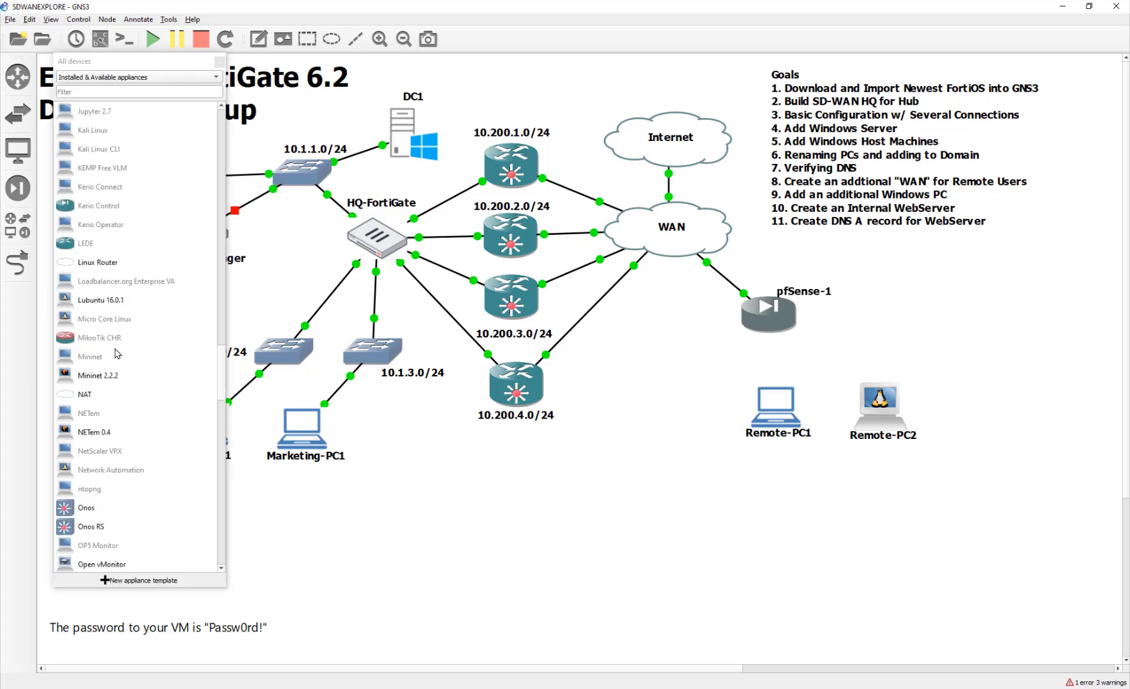
pyautogui.scroll(20, 117, 354)
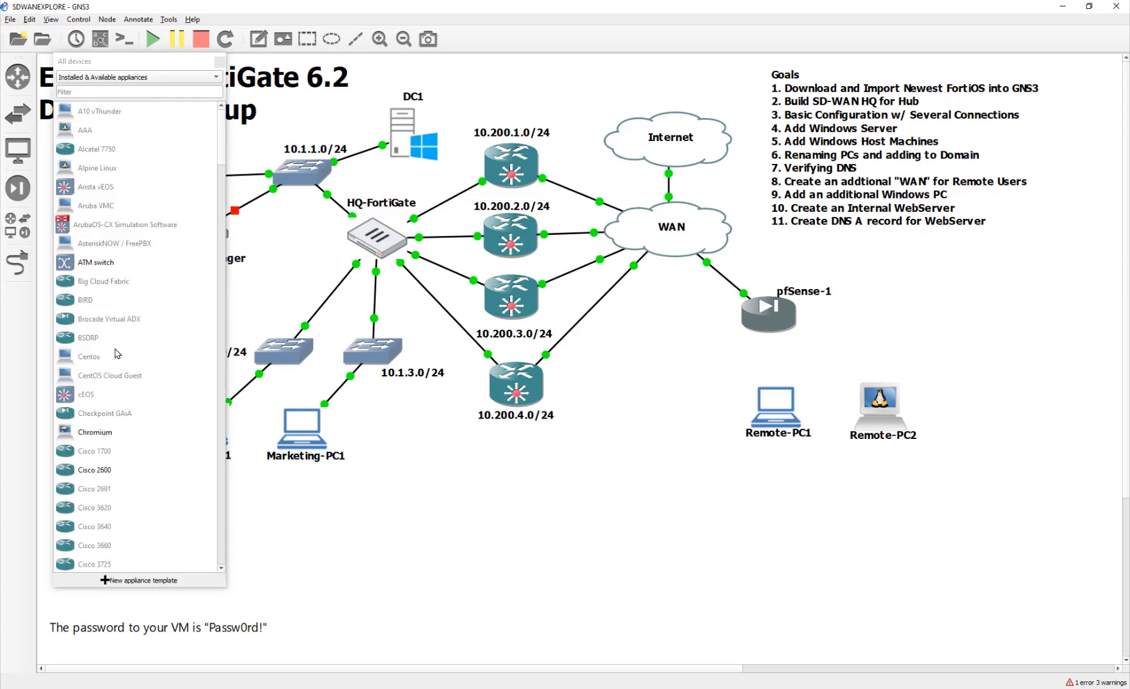
pyautogui.click(18, 113)
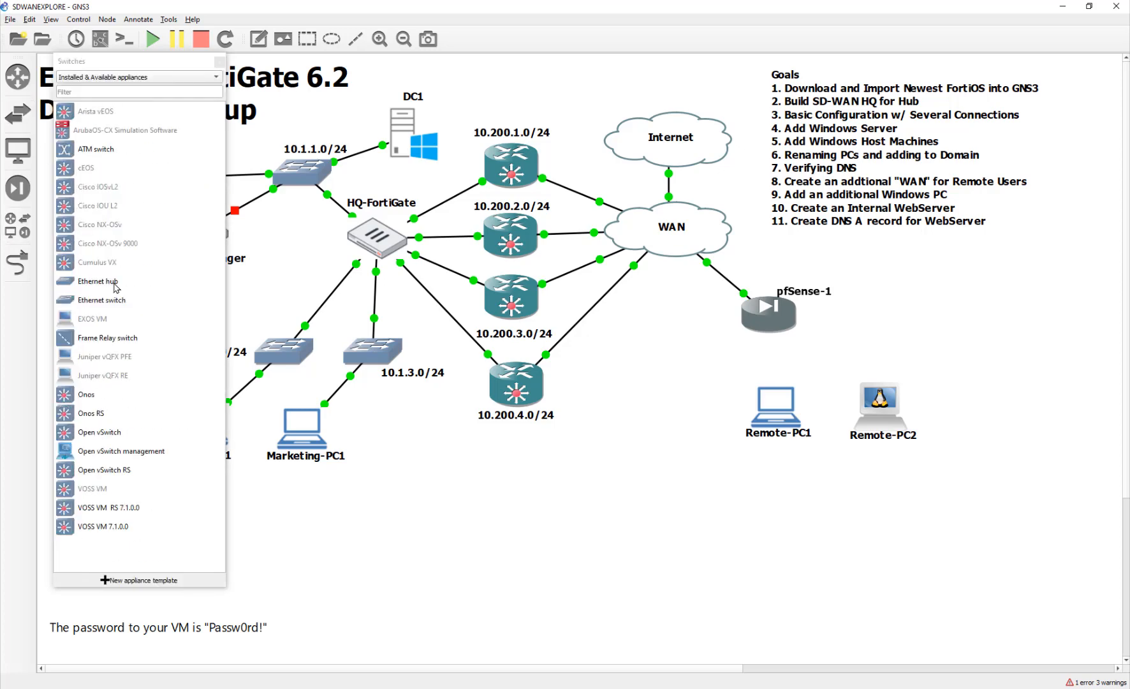
pyautogui.moveTo(116, 300); pyautogui.dragTo(819, 358)
pyautogui.click(578, 348)
pyautogui.click(561, 349)
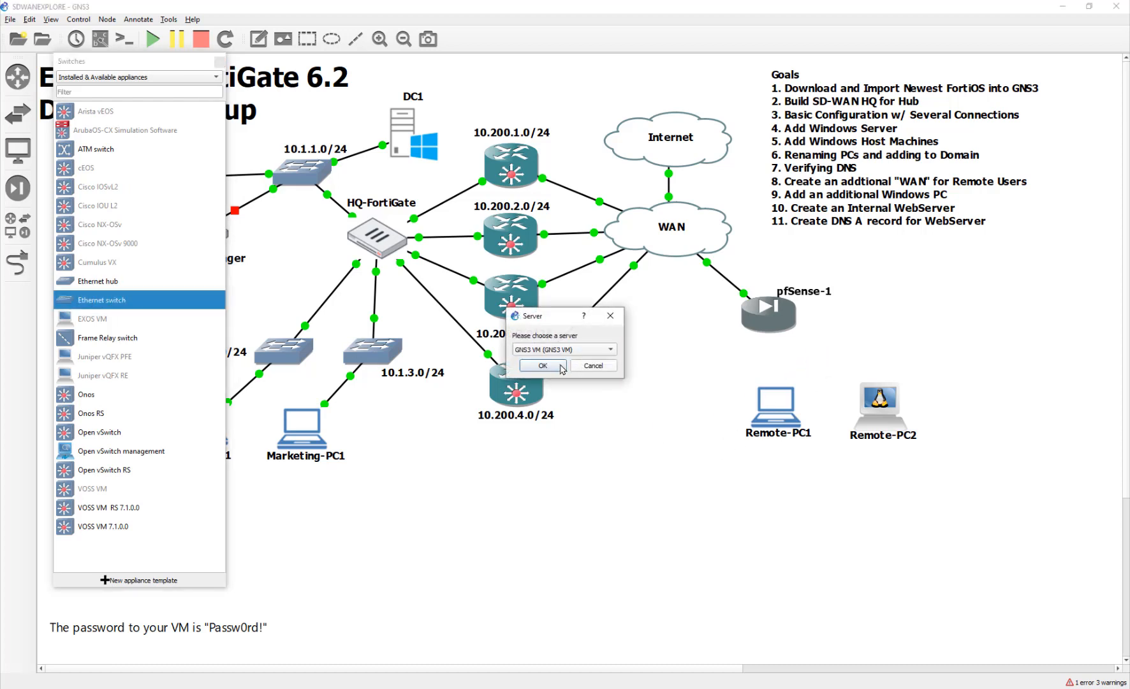
pyautogui.click(562, 368)
pyautogui.moveTo(839, 373); pyautogui.dragTo(812, 377)
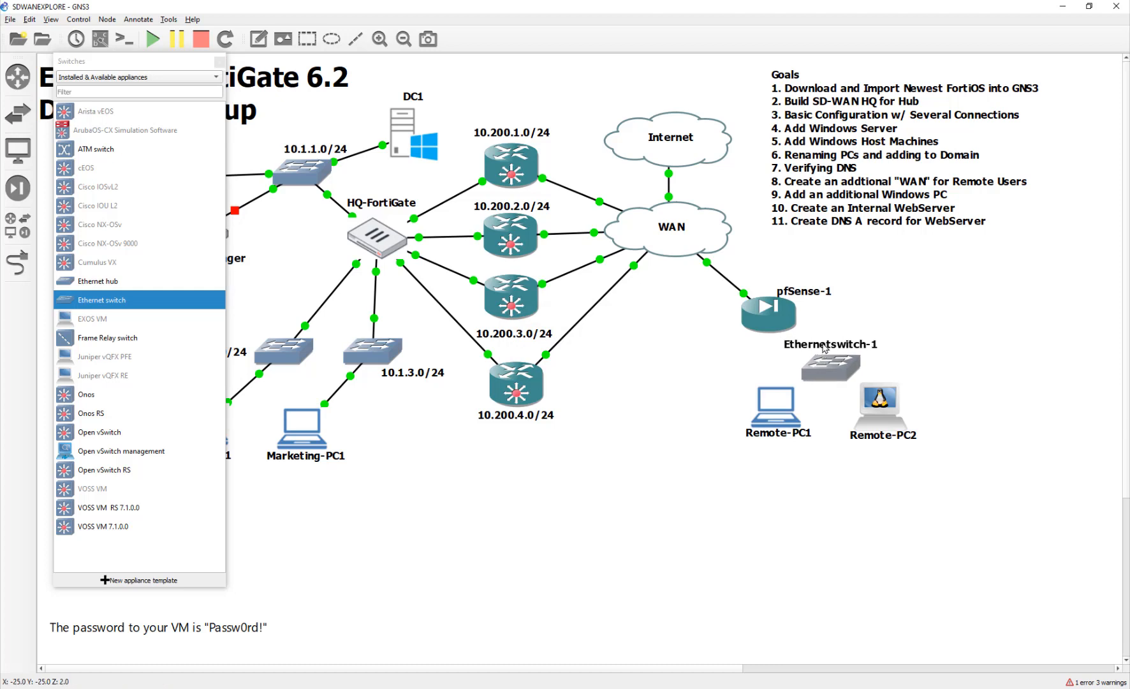
# Rename the switch to 192.168.1.0/24 and move it up and right.
pyautogui.doubleClick(824, 347)
pyautogui.write('192.168.1.0')
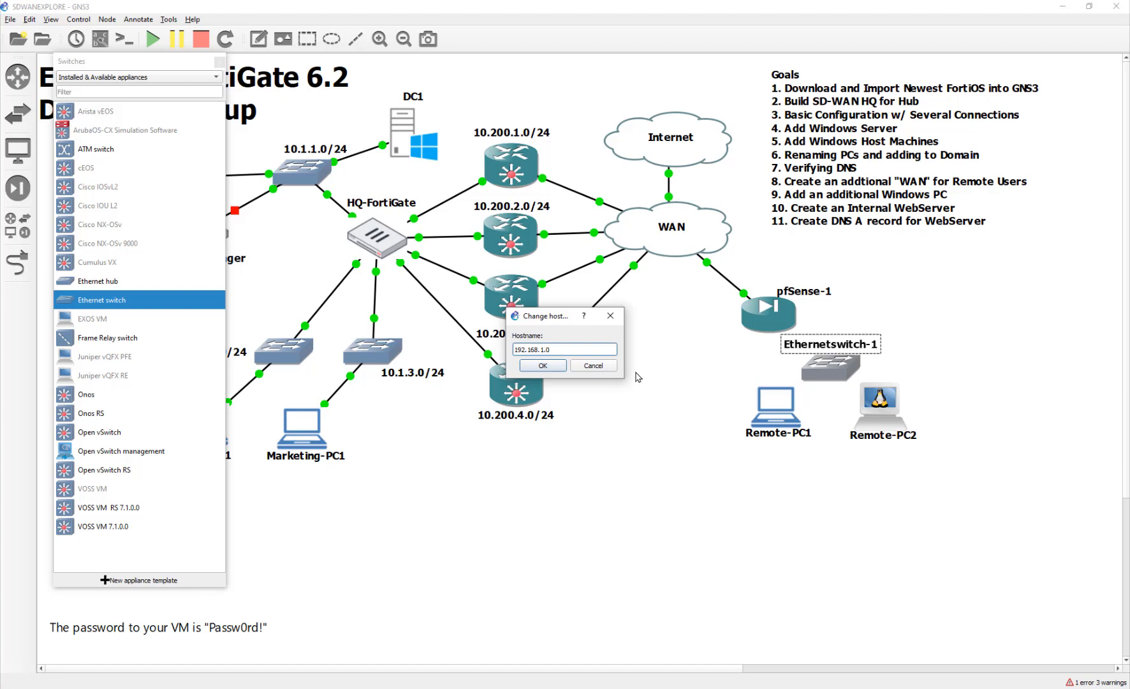
pyautogui.write('/24')
pyautogui.press('Return')
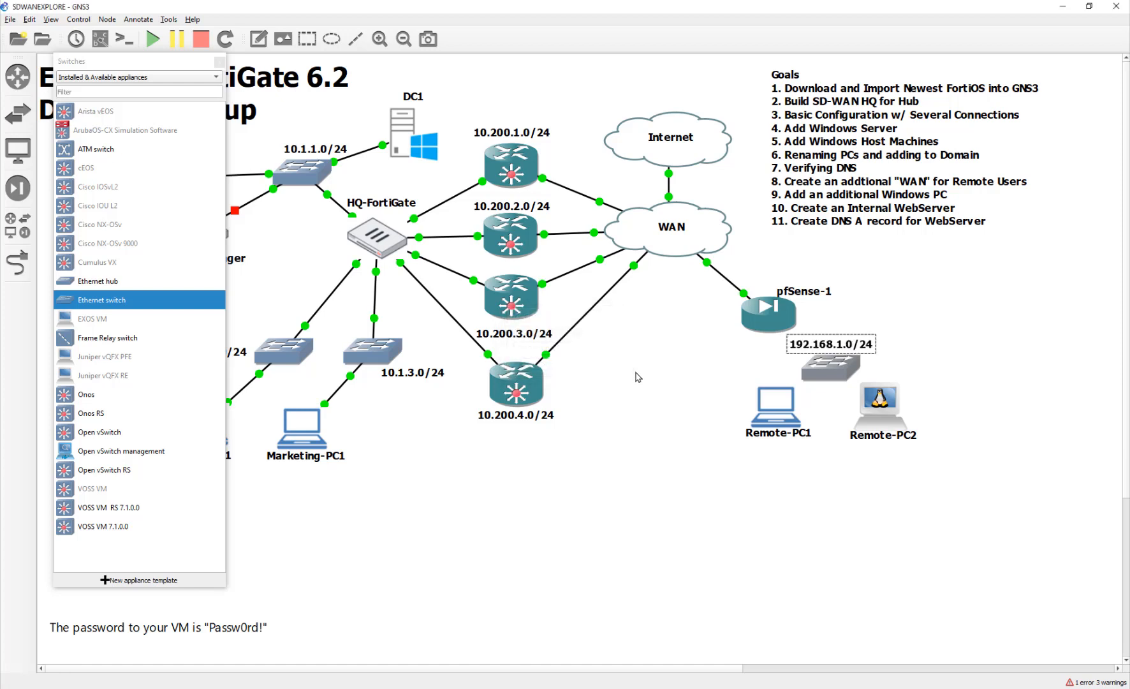
pyautogui.moveTo(836, 374); pyautogui.dragTo(889, 349)
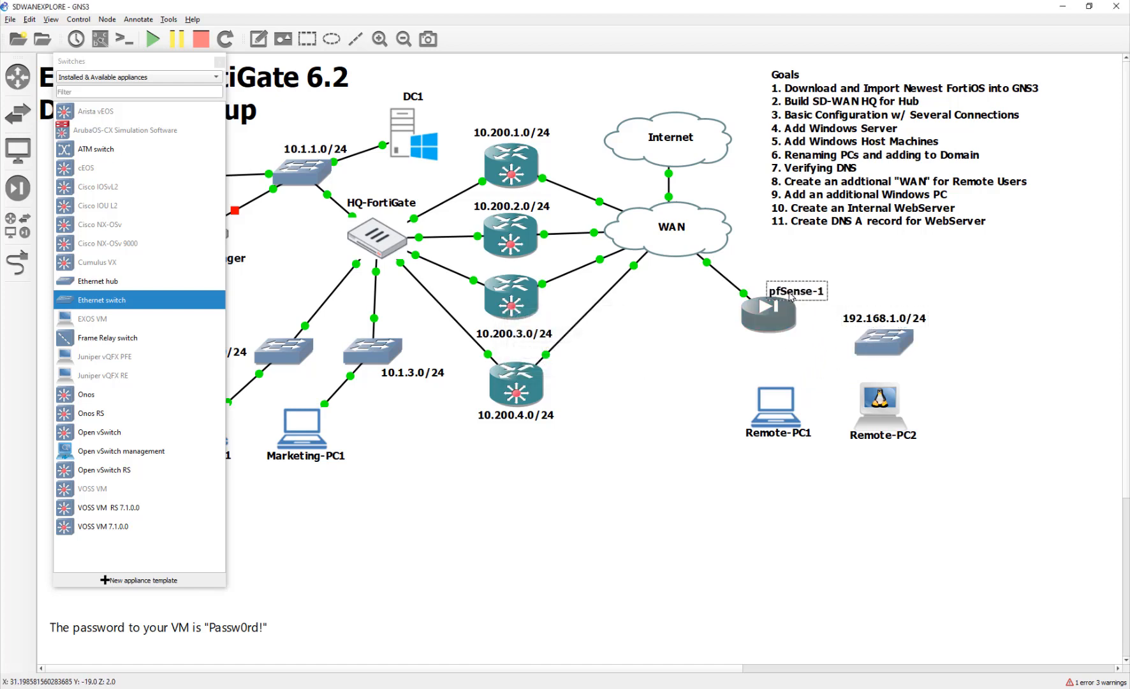
# Change pfSense-1's symbol to a cloud and reposition it up and left.
pyautogui.moveTo(806, 288); pyautogui.dragTo(780, 269)
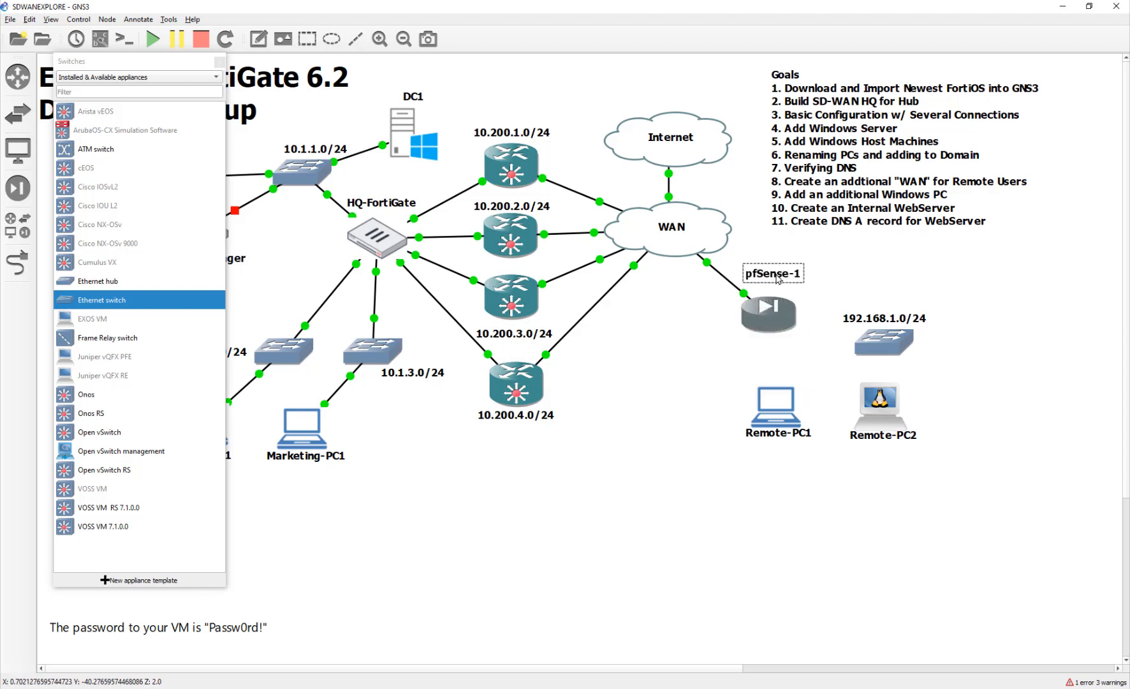
pyautogui.rightClick(758, 315)
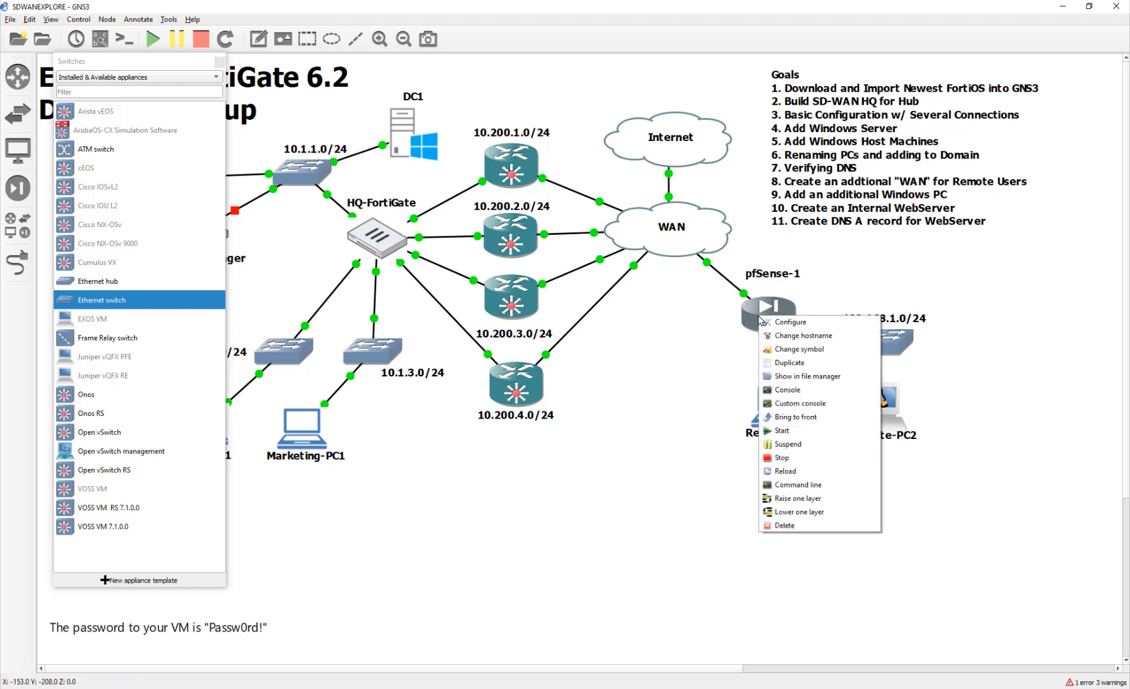
pyautogui.click(796, 348)
pyautogui.scroll(-2, 552, 432)
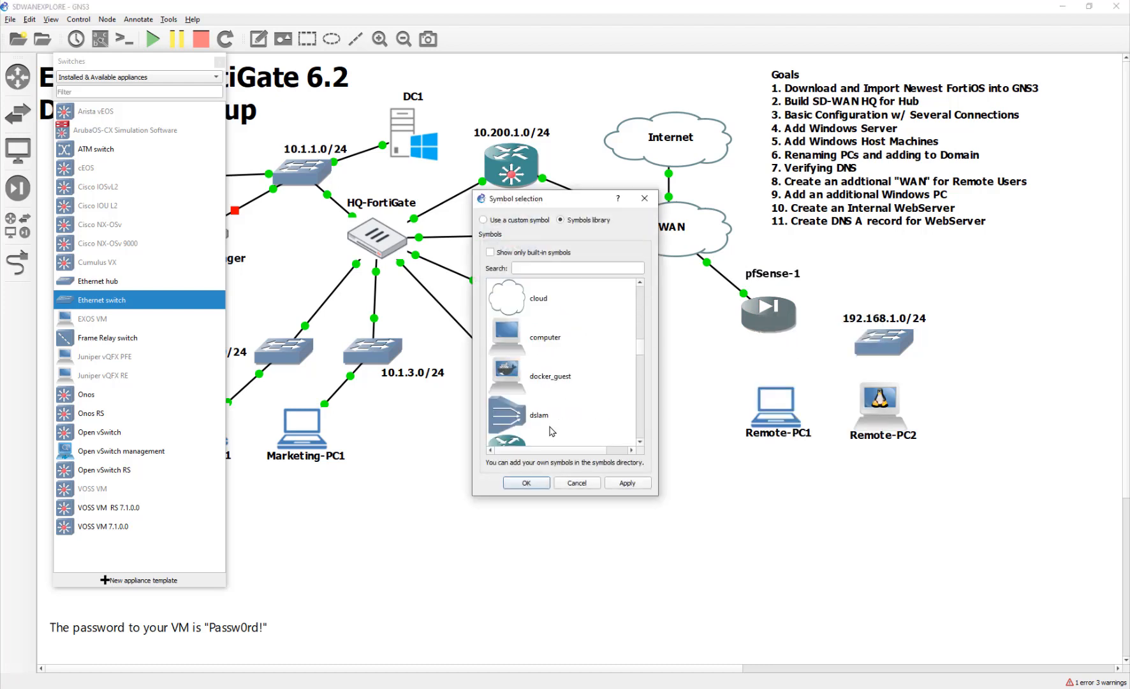
pyautogui.scroll(-3, 551, 431)
pyautogui.scroll(4, 551, 432)
pyautogui.scroll(-1, 552, 432)
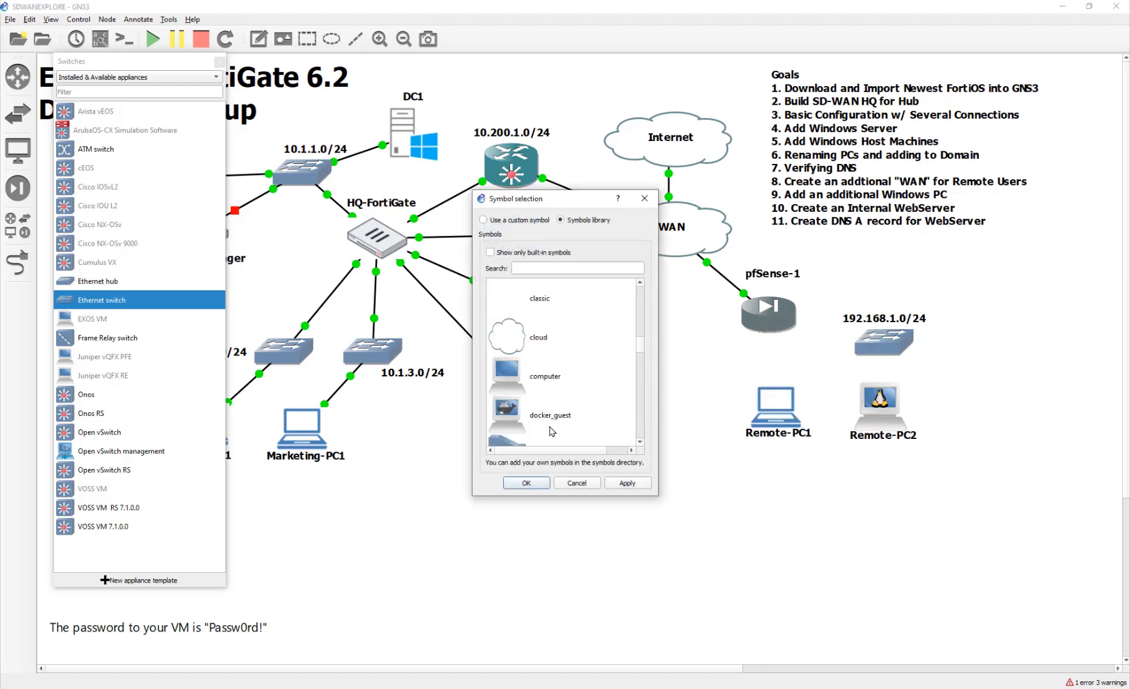
pyautogui.click(503, 336)
pyautogui.click(526, 483)
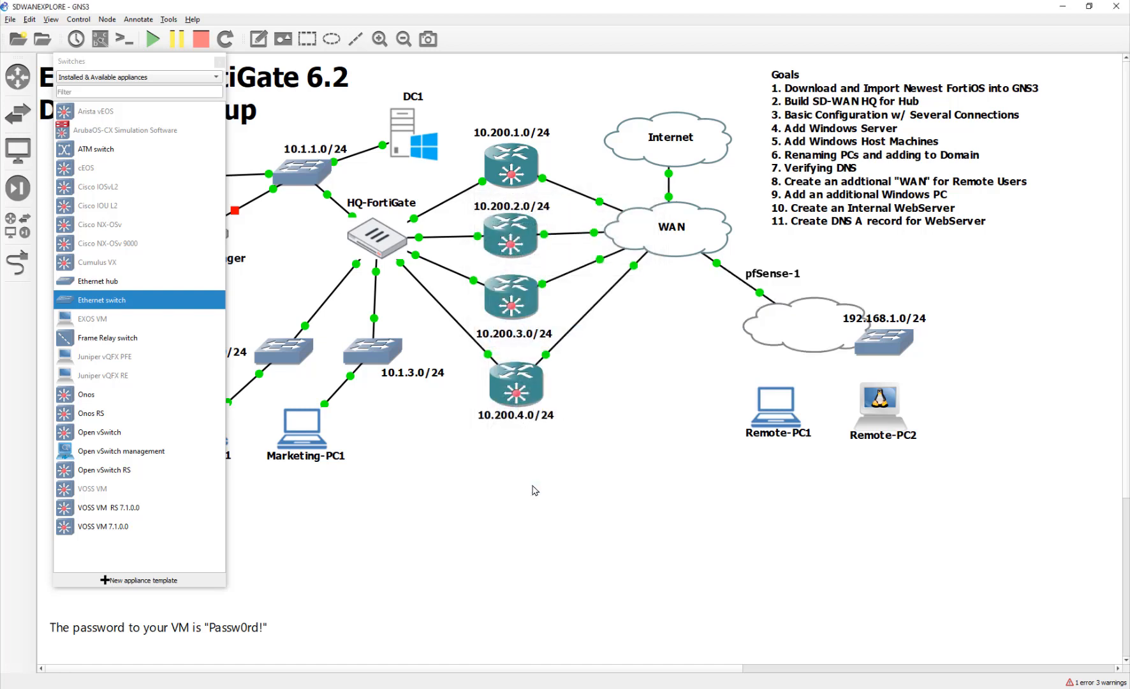
pyautogui.moveTo(777, 320); pyautogui.dragTo(735, 310)
# Rename the cloud node to SomeWhere and place its label inside the cloud.
pyautogui.click(757, 265)
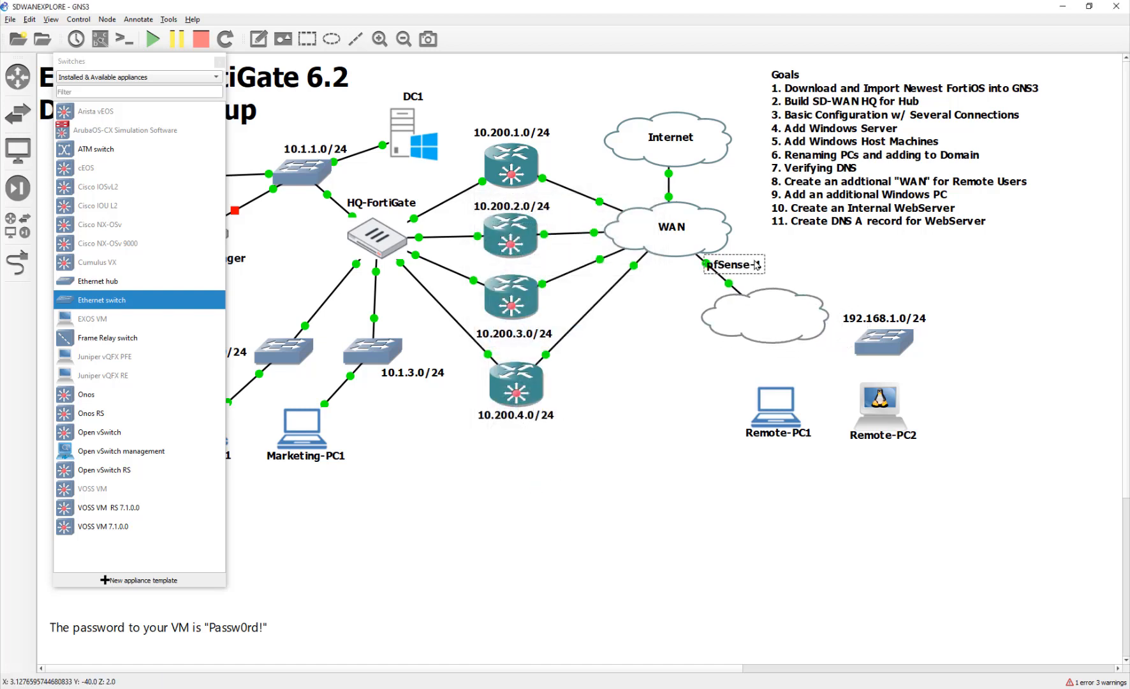
pyautogui.moveTo(756, 265); pyautogui.dragTo(769, 312)
pyautogui.doubleClick(768, 312)
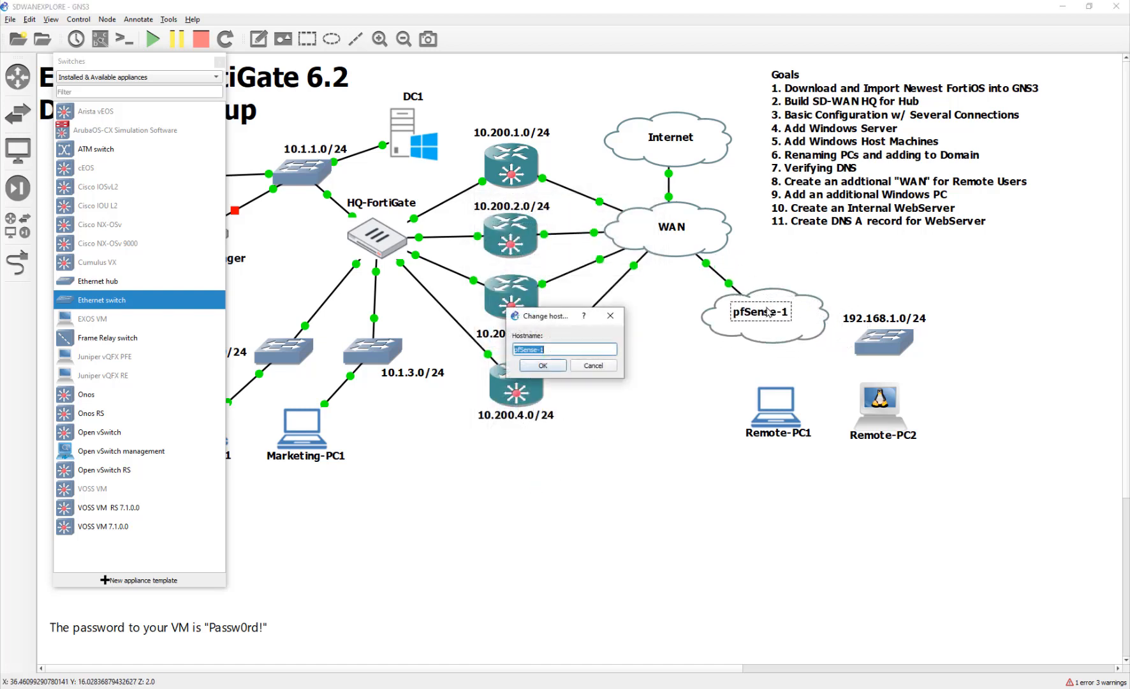
pyautogui.write('Some')
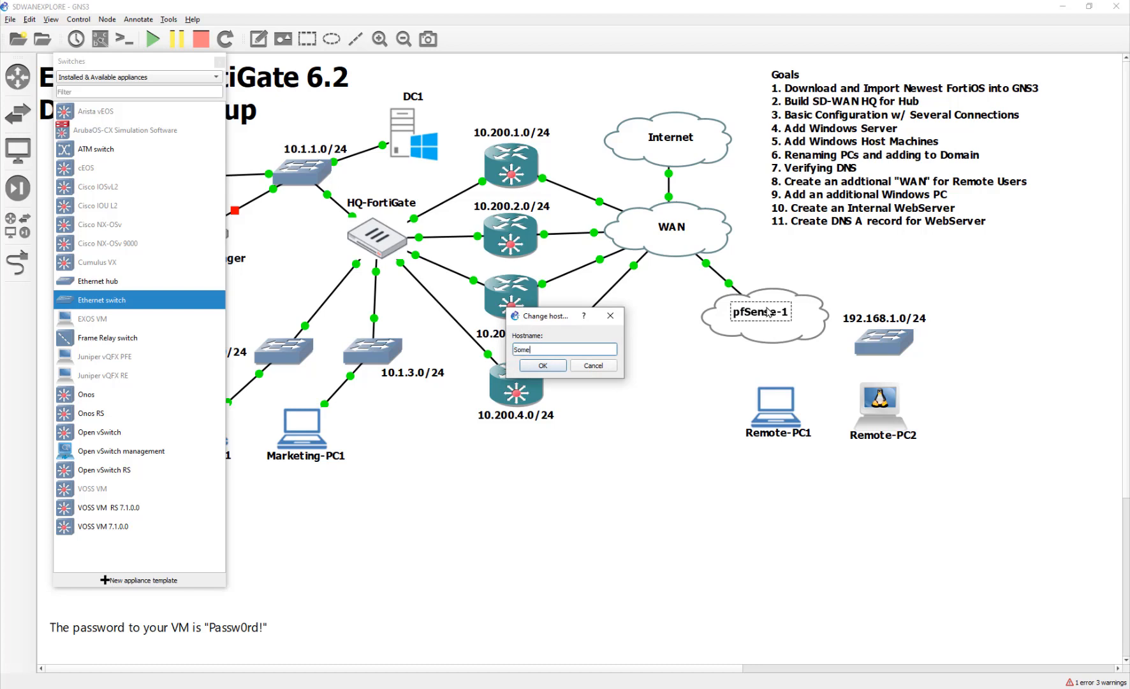
pyautogui.write('Wher')
pyautogui.write('e')
pyautogui.press('Return')
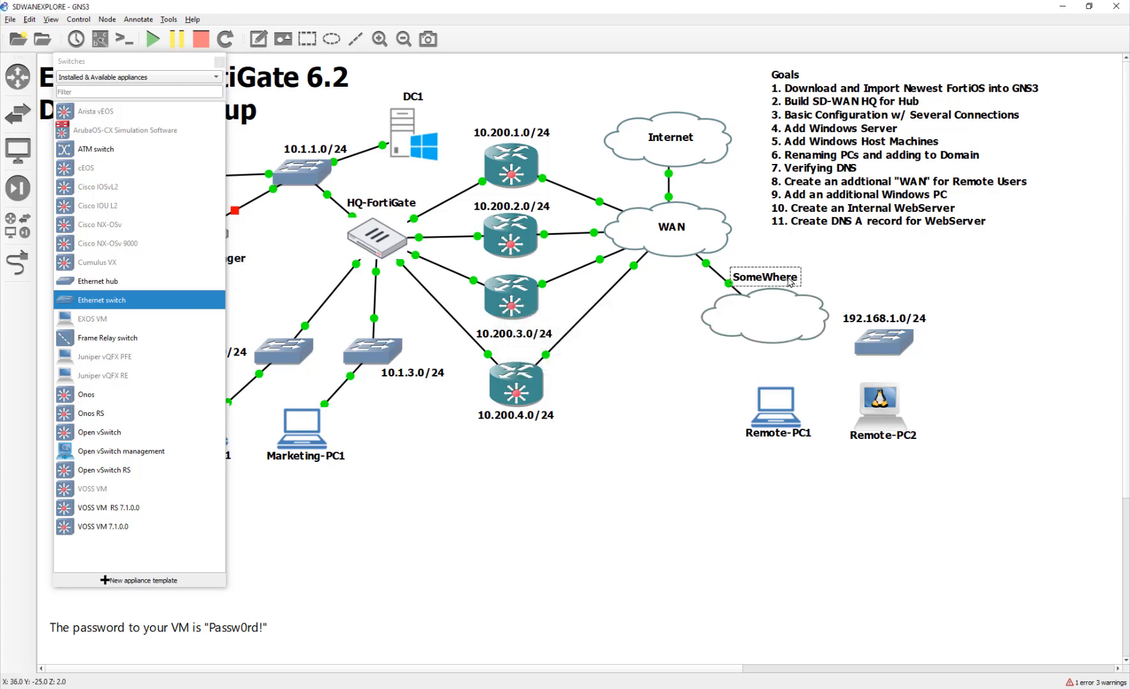
pyautogui.moveTo(788, 279); pyautogui.dragTo(796, 307)
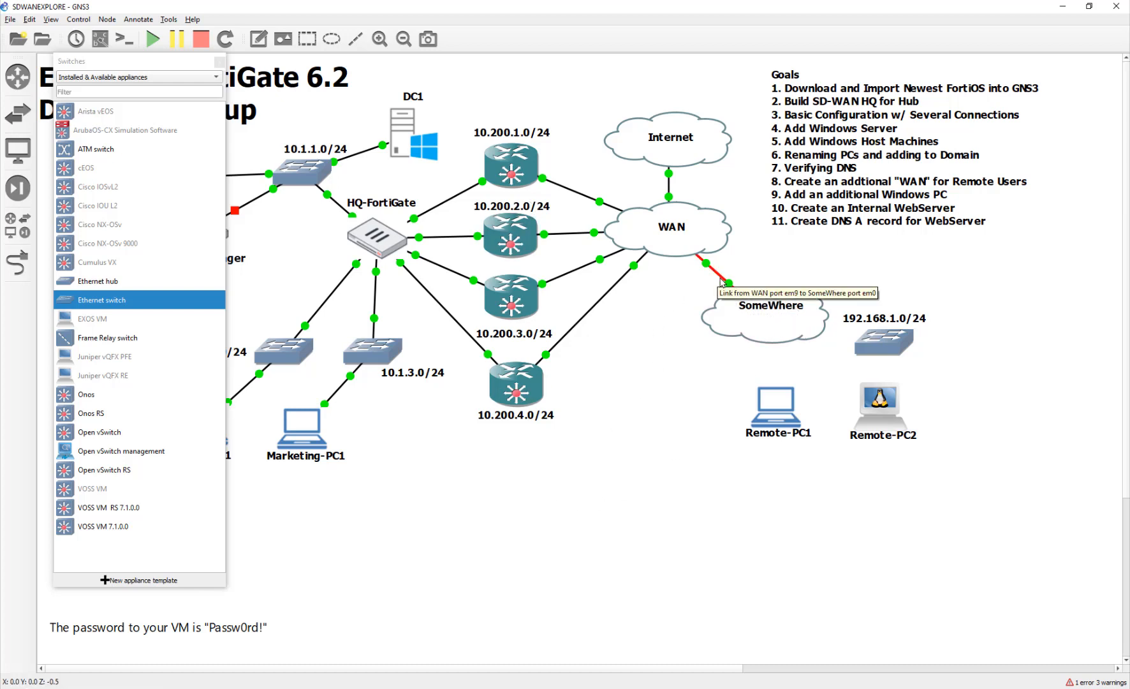
pyautogui.moveTo(691, 243)
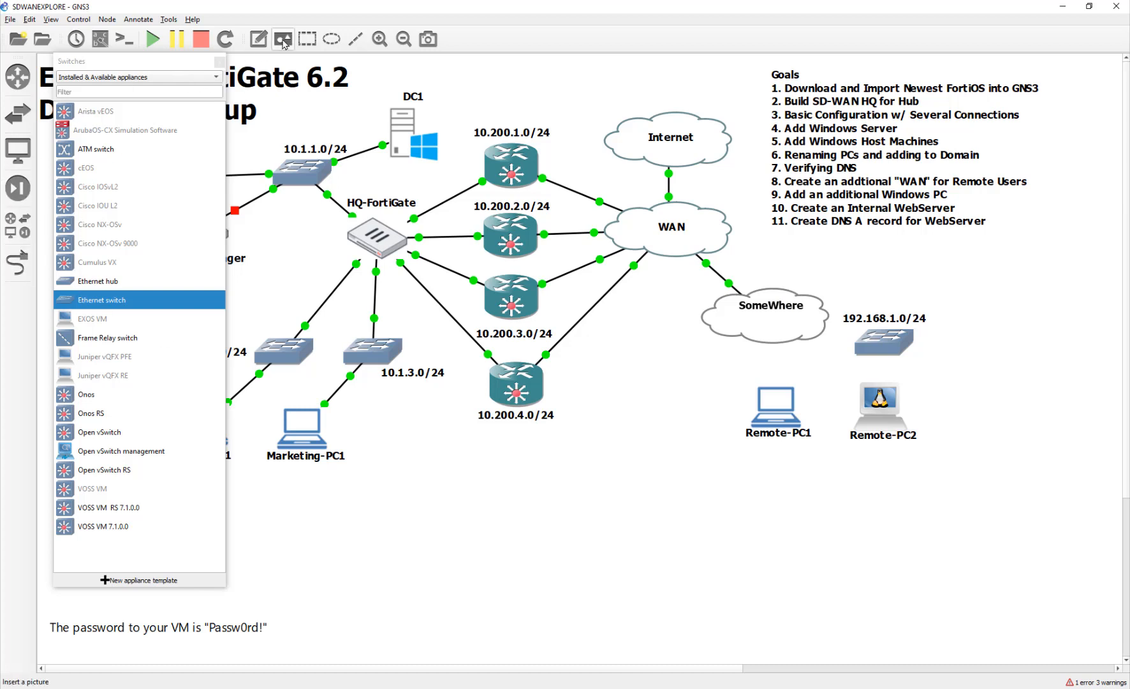
# Add a 10.200.9.0/24 text note inside the SomeWhere cloud.
pyautogui.click(259, 39)
pyautogui.click(733, 323)
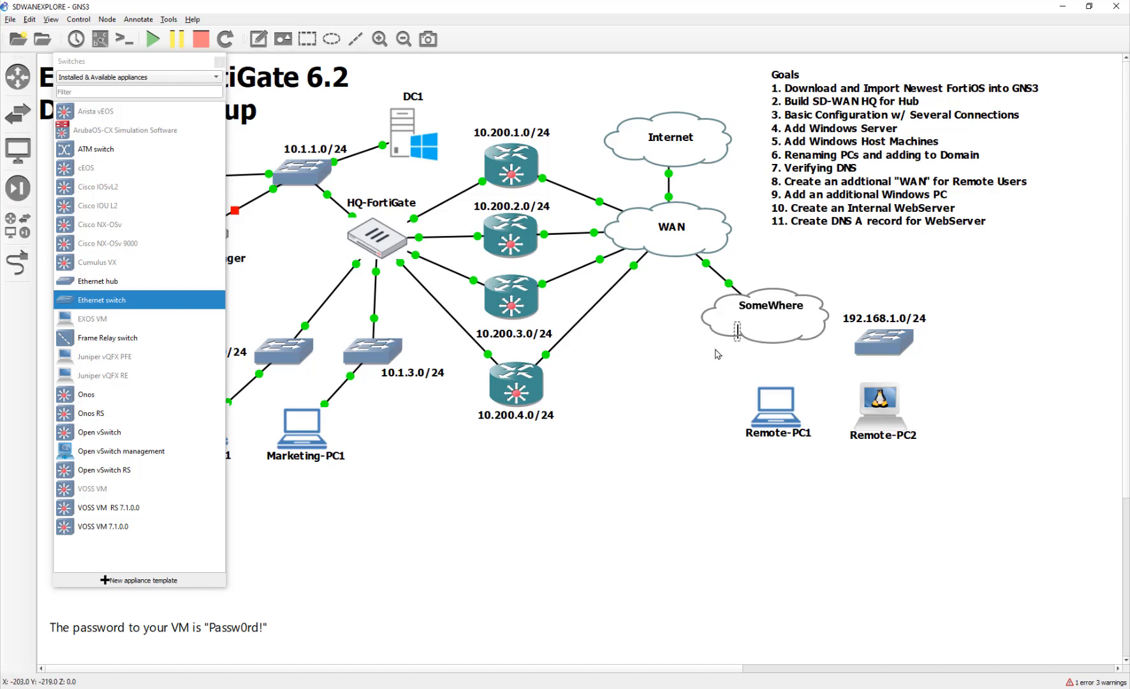
pyautogui.write('1')
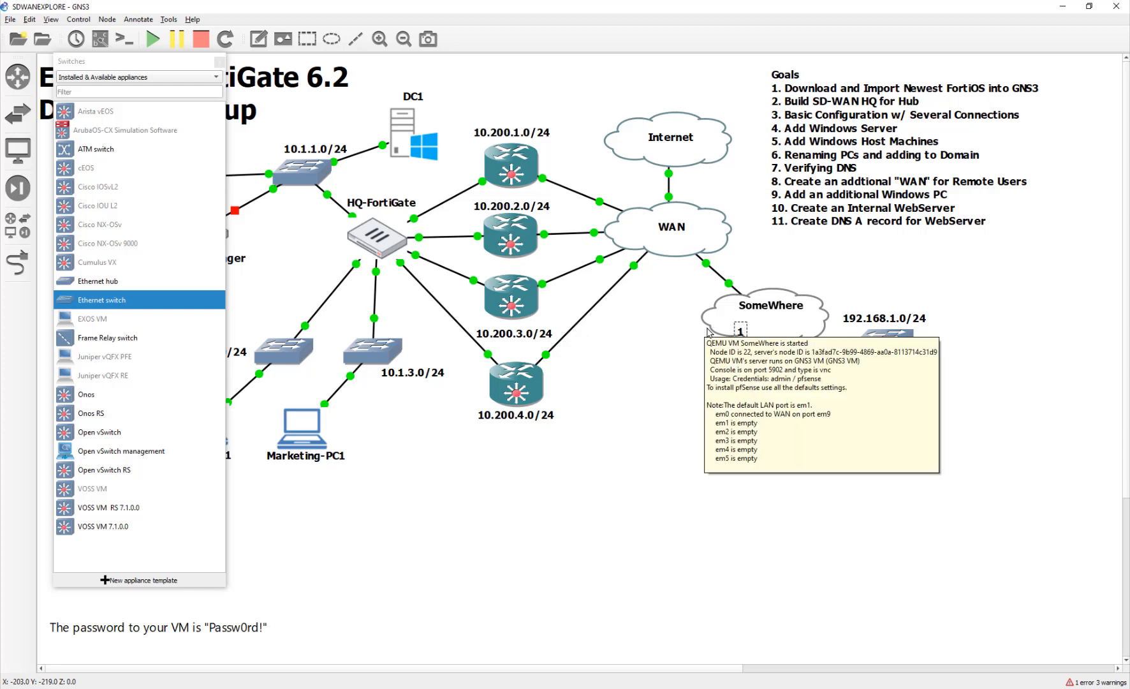
pyautogui.write('0.200.')
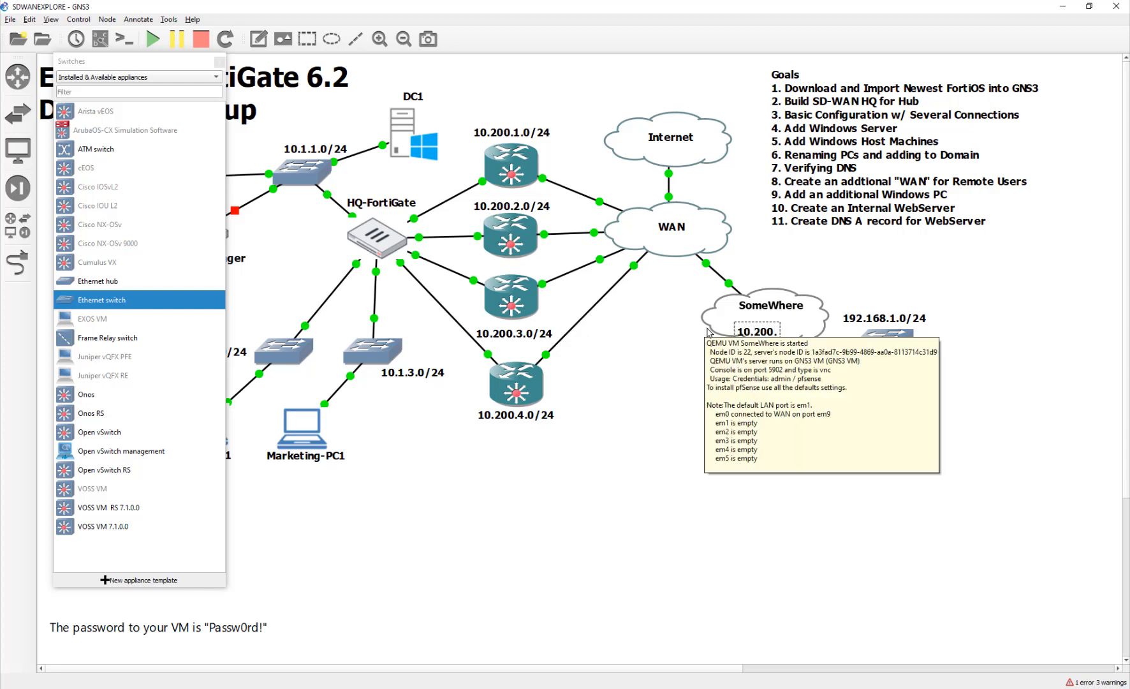
pyautogui.write('9.0/24')
pyautogui.click(682, 385)
pyautogui.moveTo(763, 336); pyautogui.dragTo(759, 324)
# Link the SomeWhere cloud to switch Ethernet0, then move the cloud toward WAN and the switch label right.
pyautogui.moveTo(849, 343); pyautogui.dragTo(839, 366)
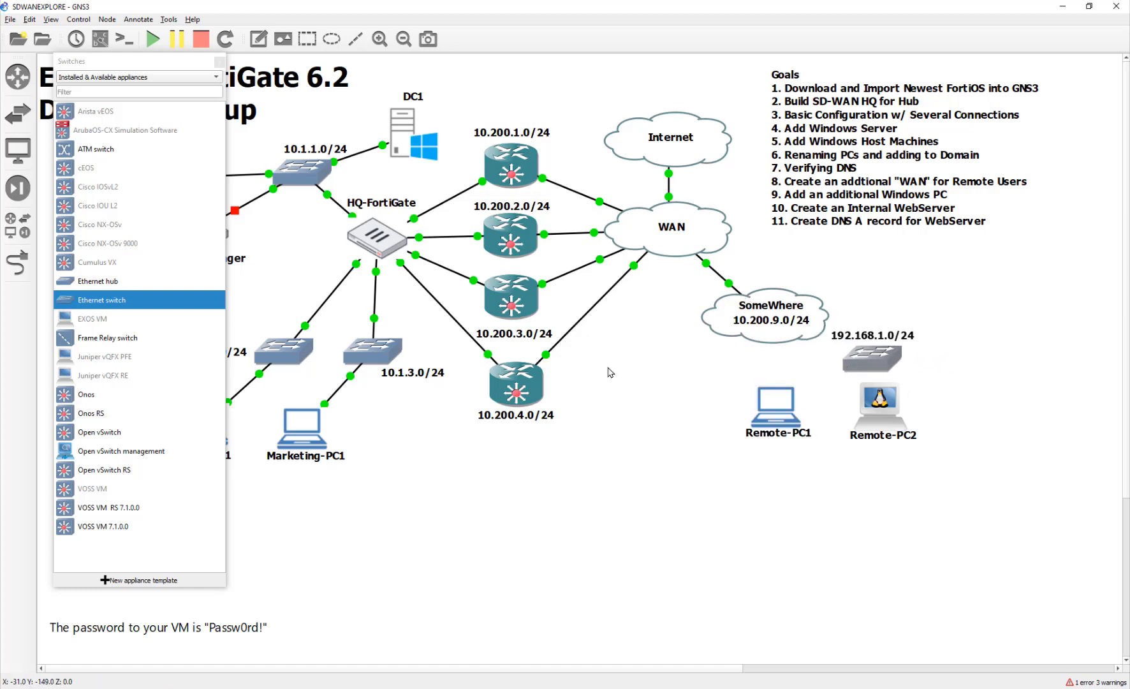
pyautogui.click(17, 261)
pyautogui.click(793, 331)
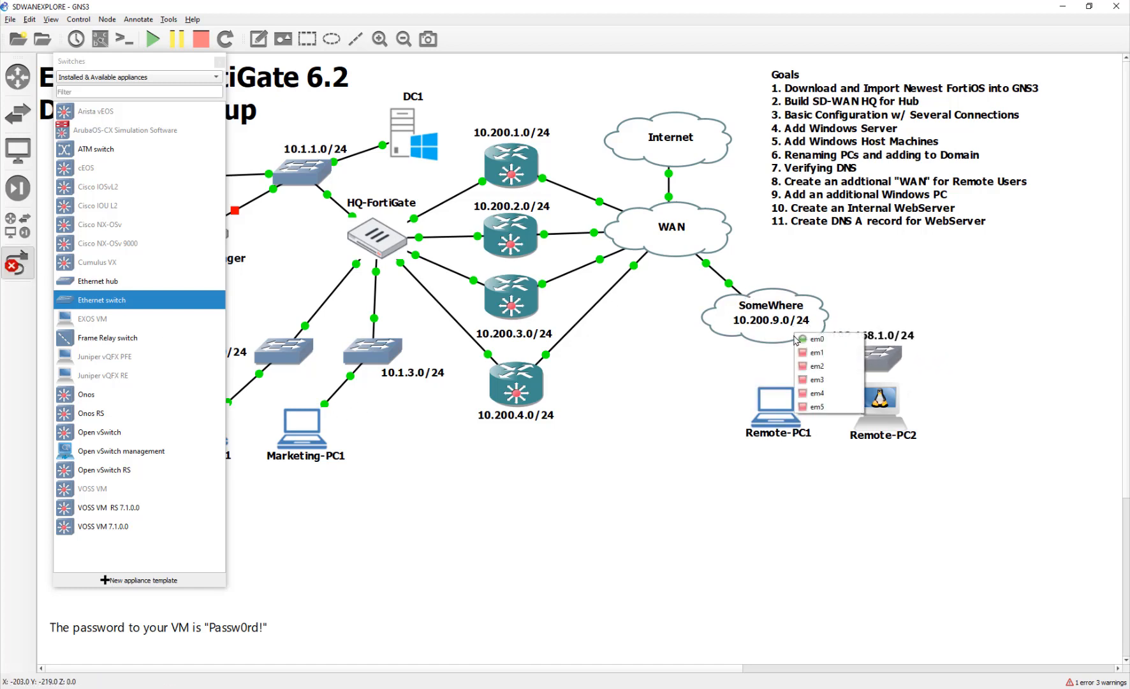
pyautogui.click(823, 361)
pyautogui.click(861, 369)
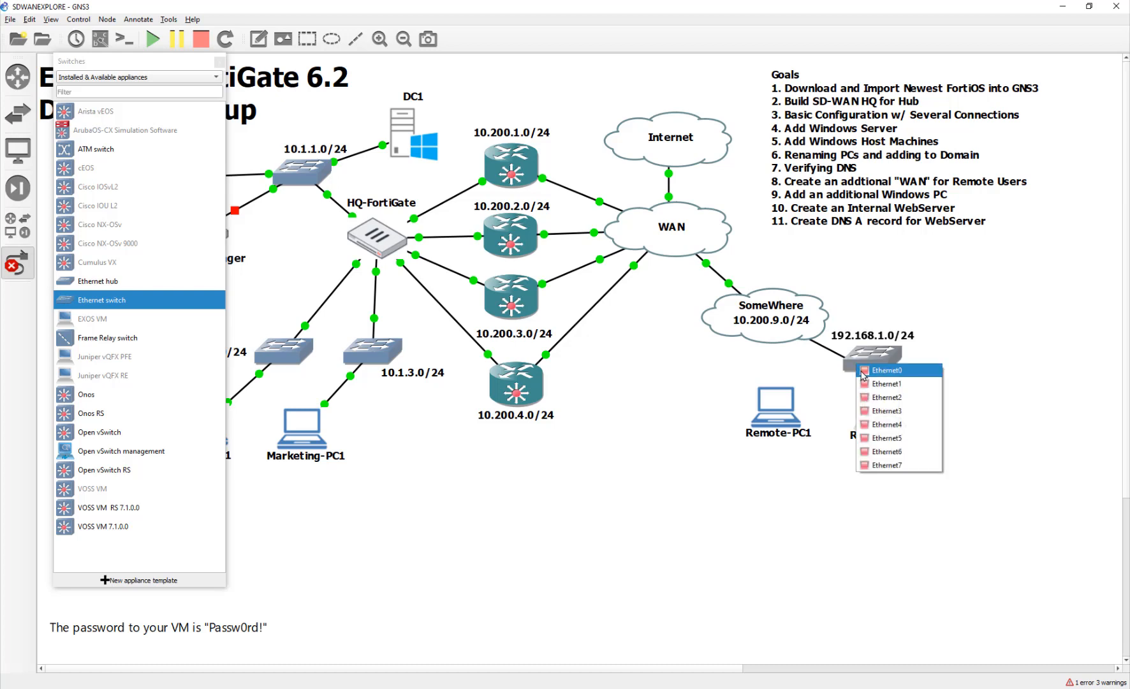
pyautogui.click(863, 374)
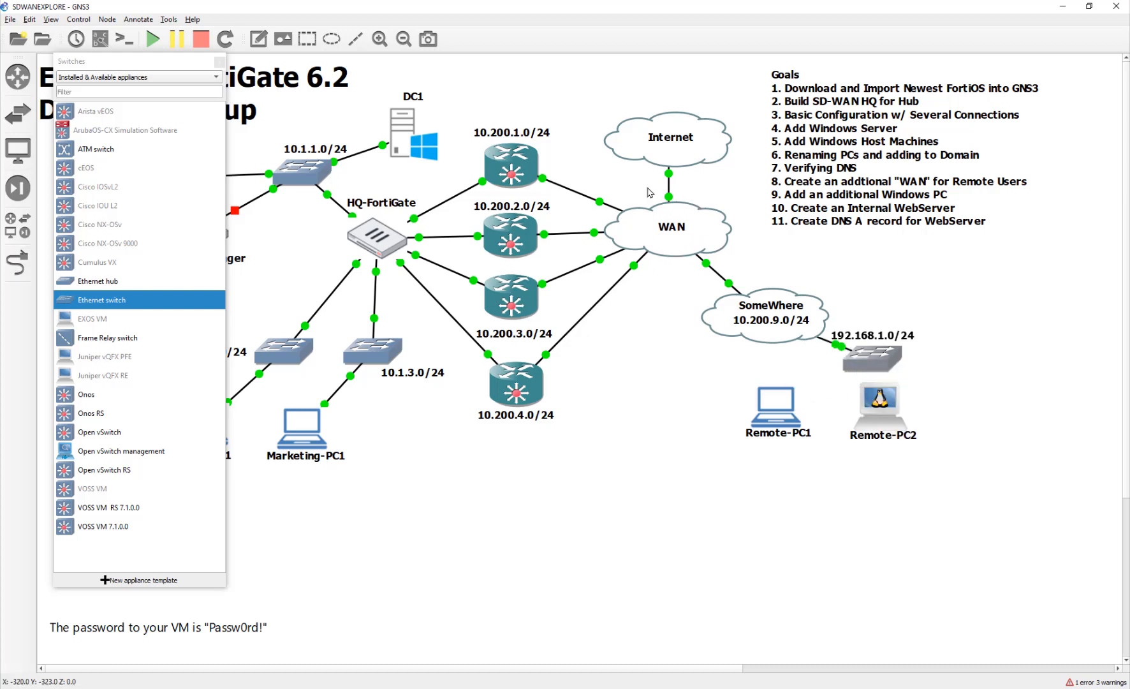
pyautogui.moveTo(718, 327); pyautogui.dragTo(770, 289)
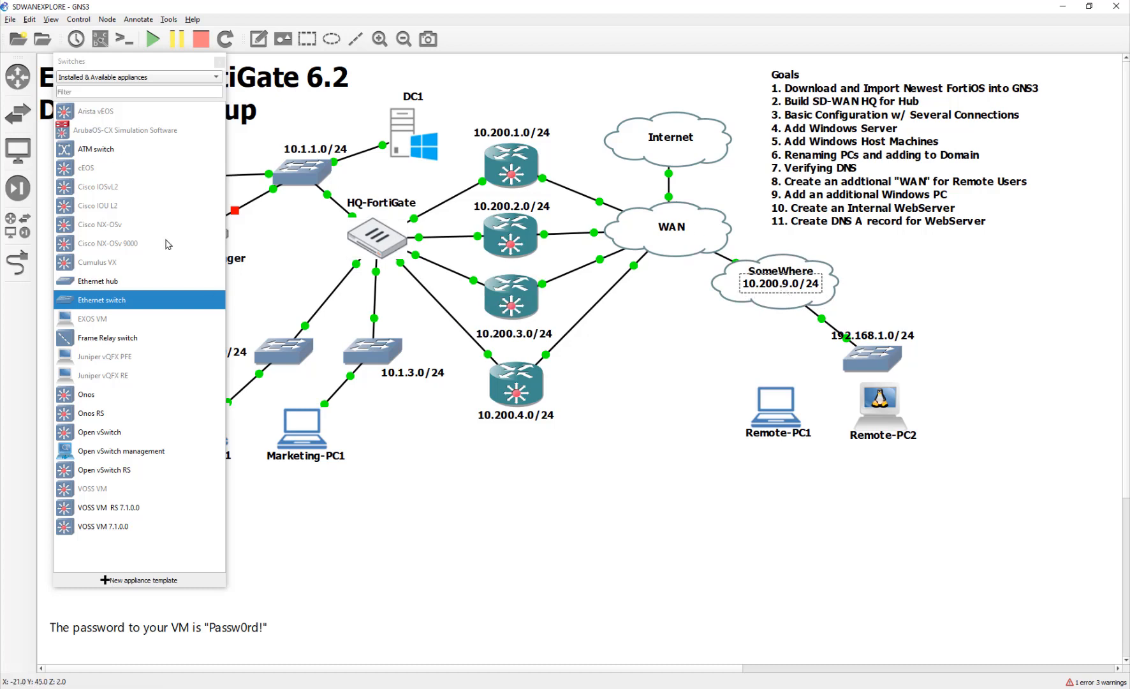
pyautogui.moveTo(908, 340); pyautogui.dragTo(972, 351)
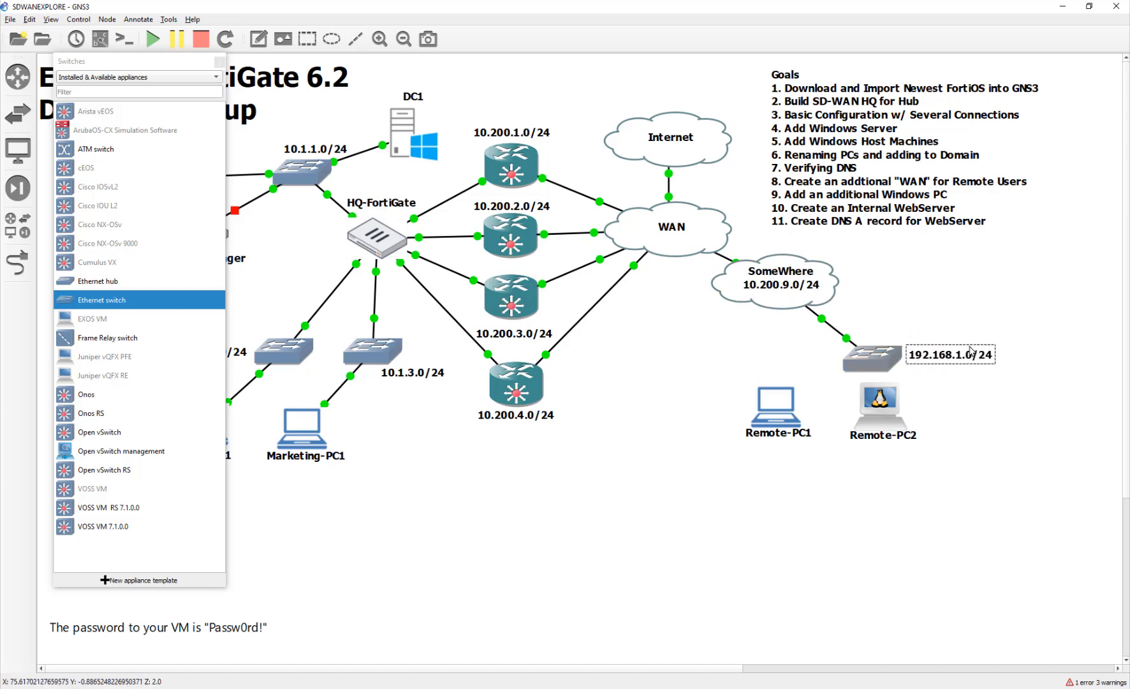
# In pfSense-1's console, give WAN a static 10.200.9.1/24 address without DHCP.
pyautogui.doubleClick(786, 300)
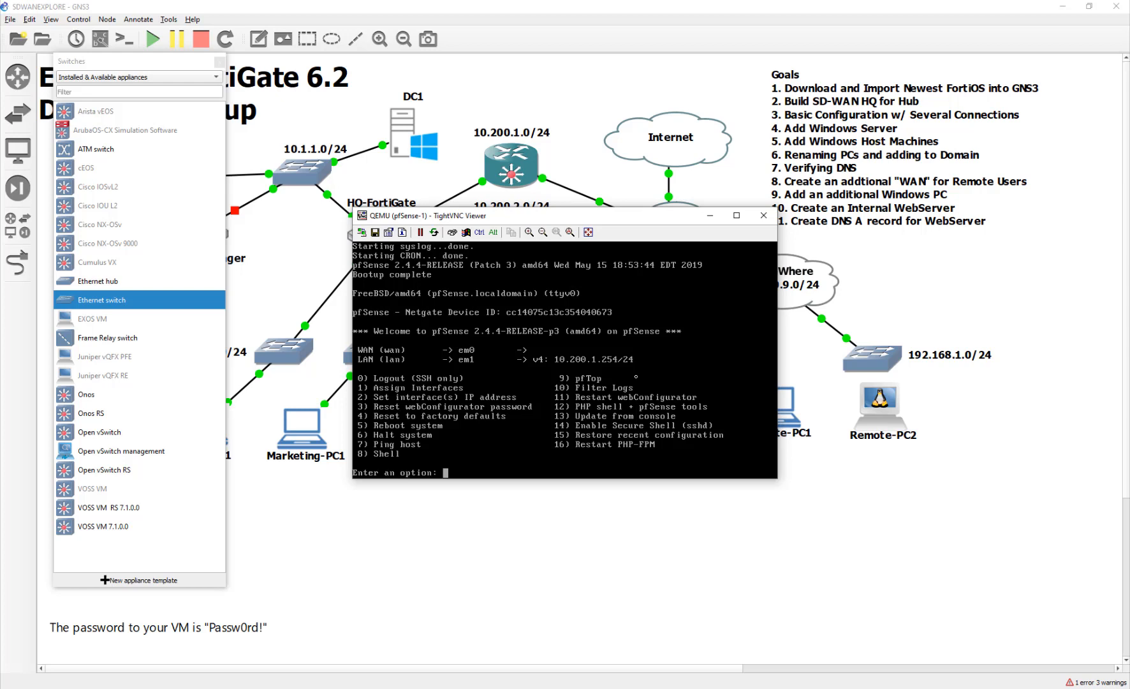
pyautogui.write('2')
pyautogui.press('Return')
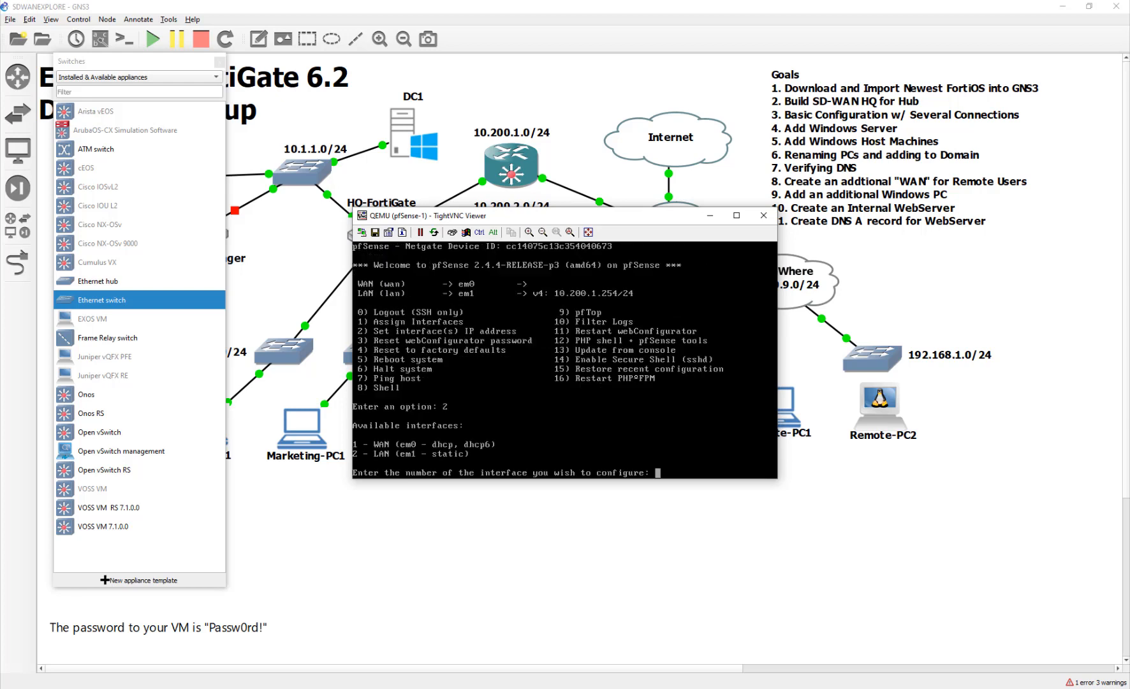
pyautogui.write('1')
pyautogui.press('Return')
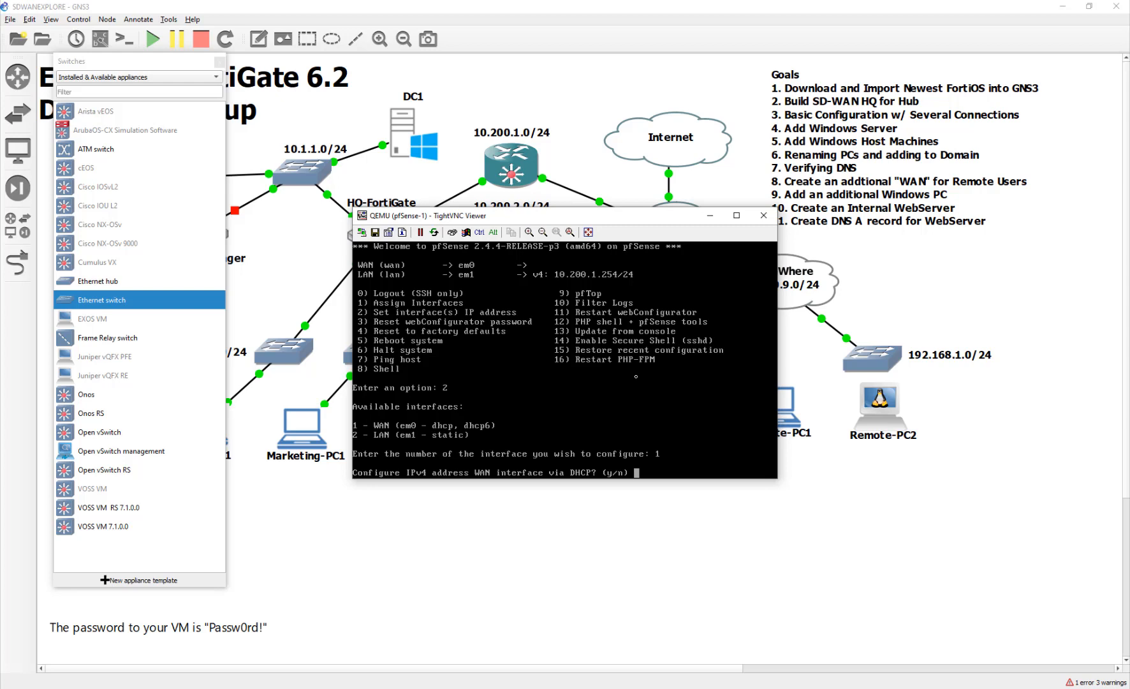
pyautogui.write('n')
pyautogui.press('Return')
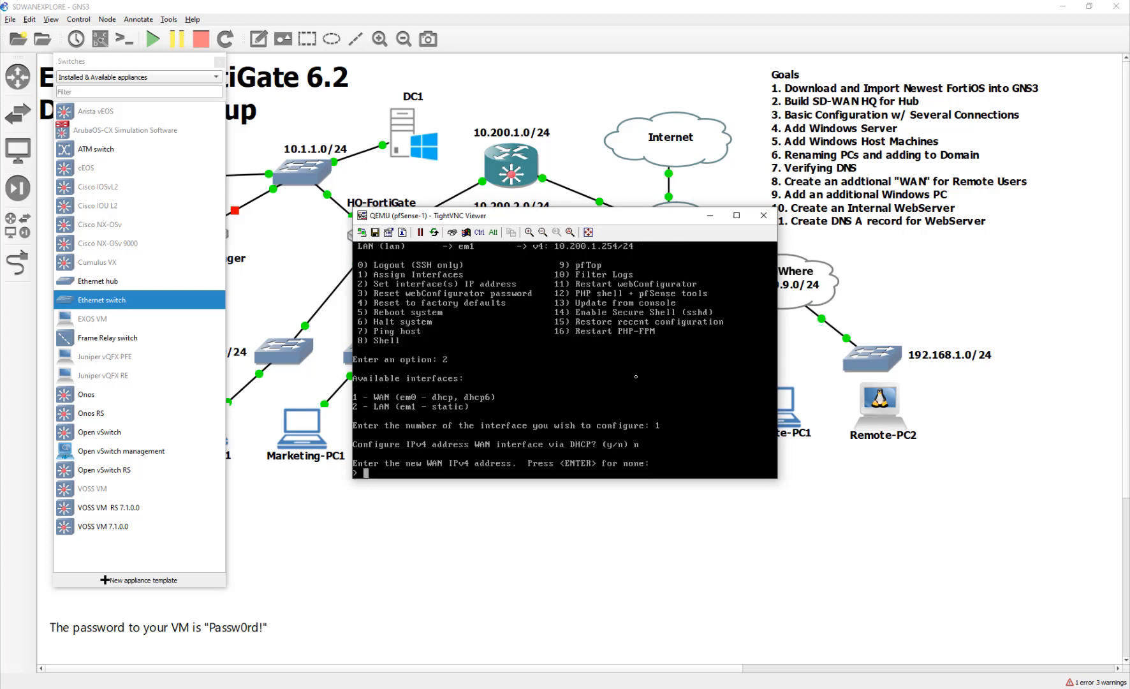
pyautogui.write('10.200.9.1')
pyautogui.press('Return')
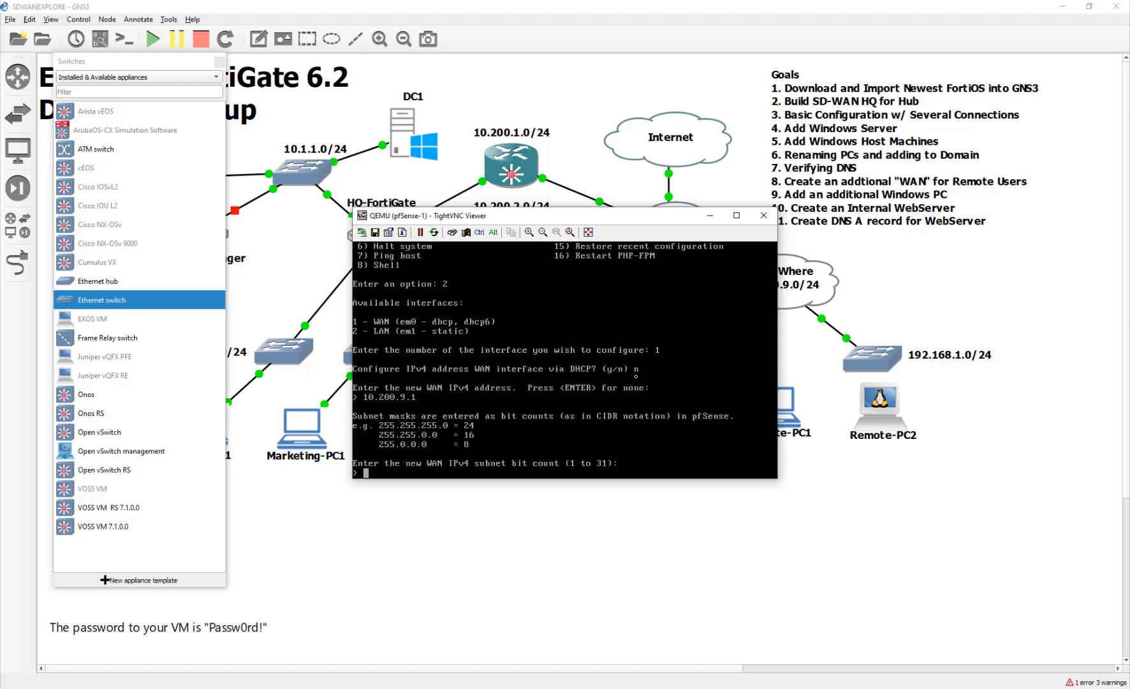
pyautogui.write('24')
pyautogui.press('Return')
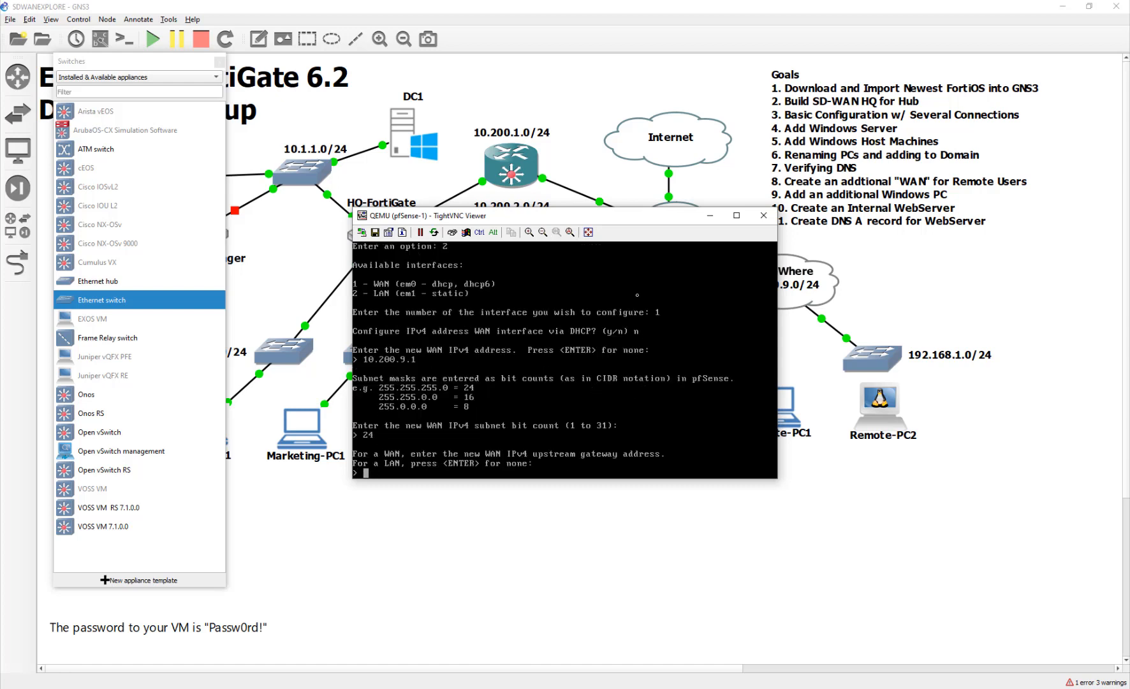
# Leave the WAN gateway empty, decline DHCP6 and IPv6, and save the changes.
pyautogui.moveTo(624, 227); pyautogui.dragTo(616, 453)
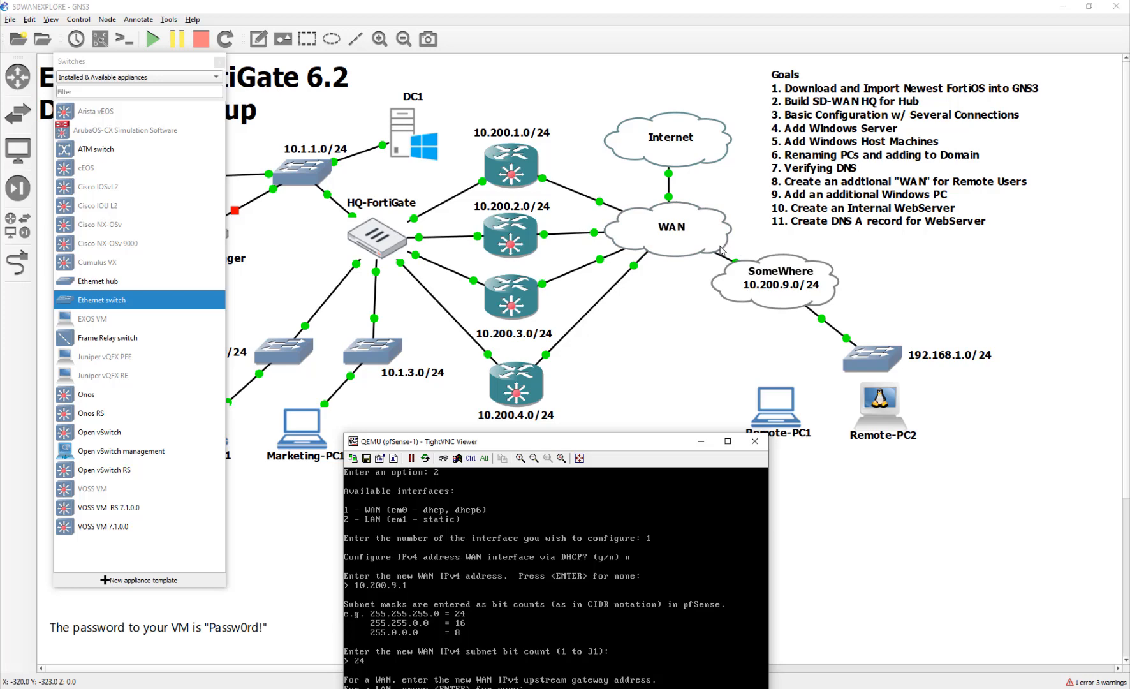
pyautogui.moveTo(669, 446); pyautogui.dragTo(676, 260)
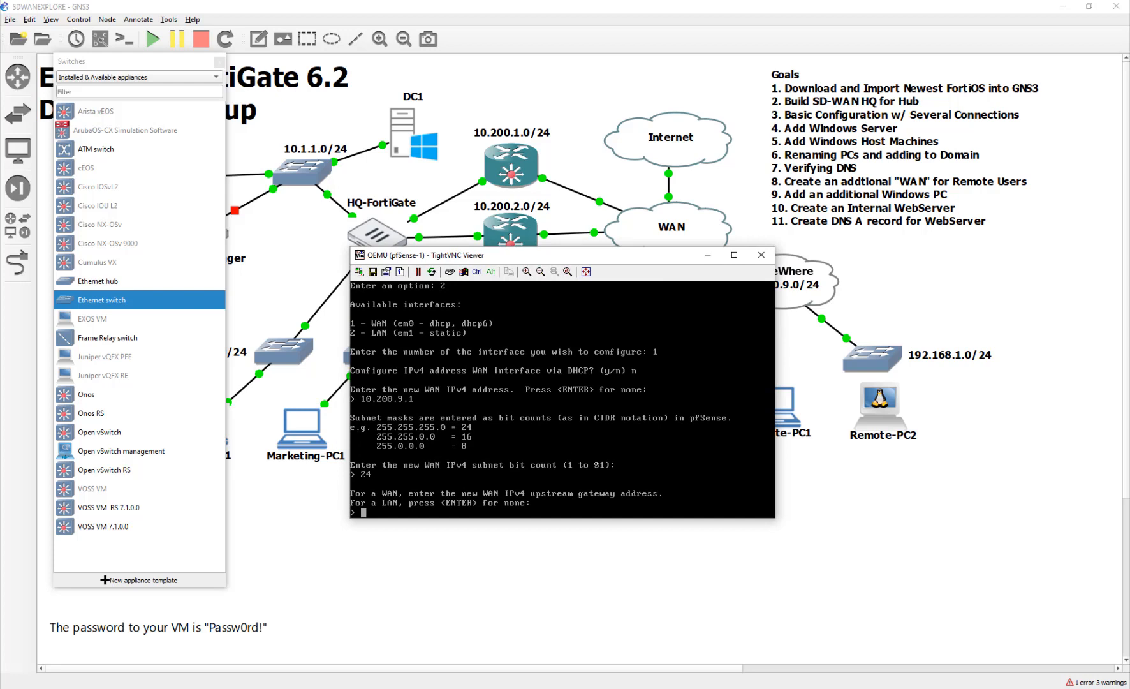
pyautogui.press('Return')
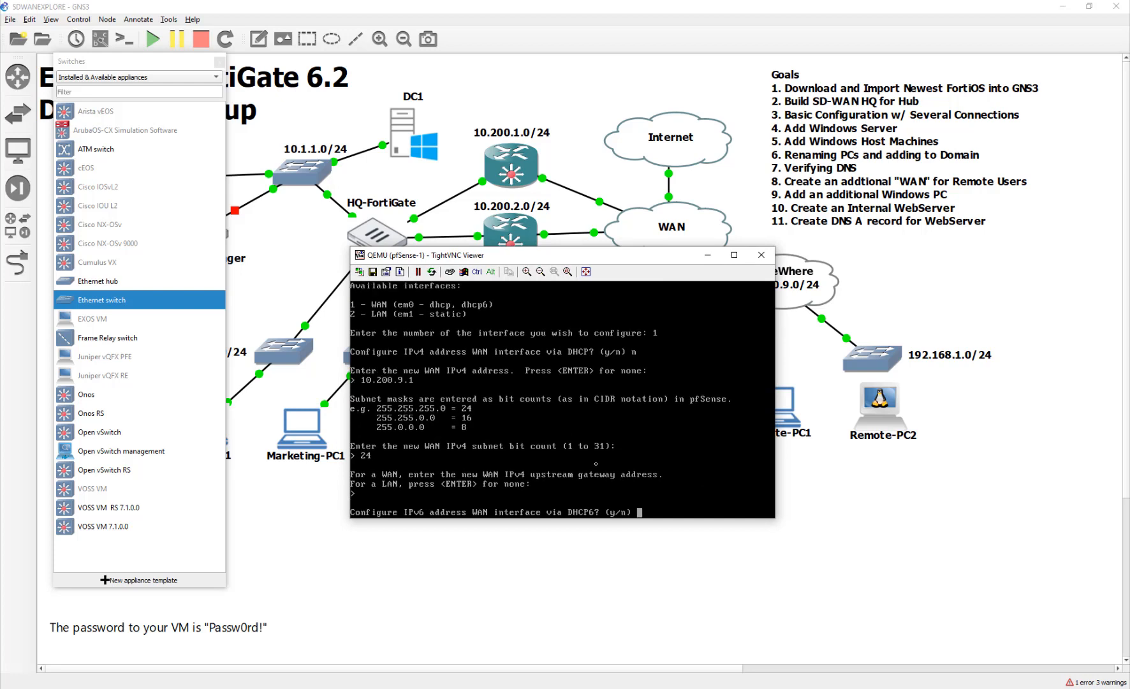
pyautogui.write('n')
pyautogui.press('Return')
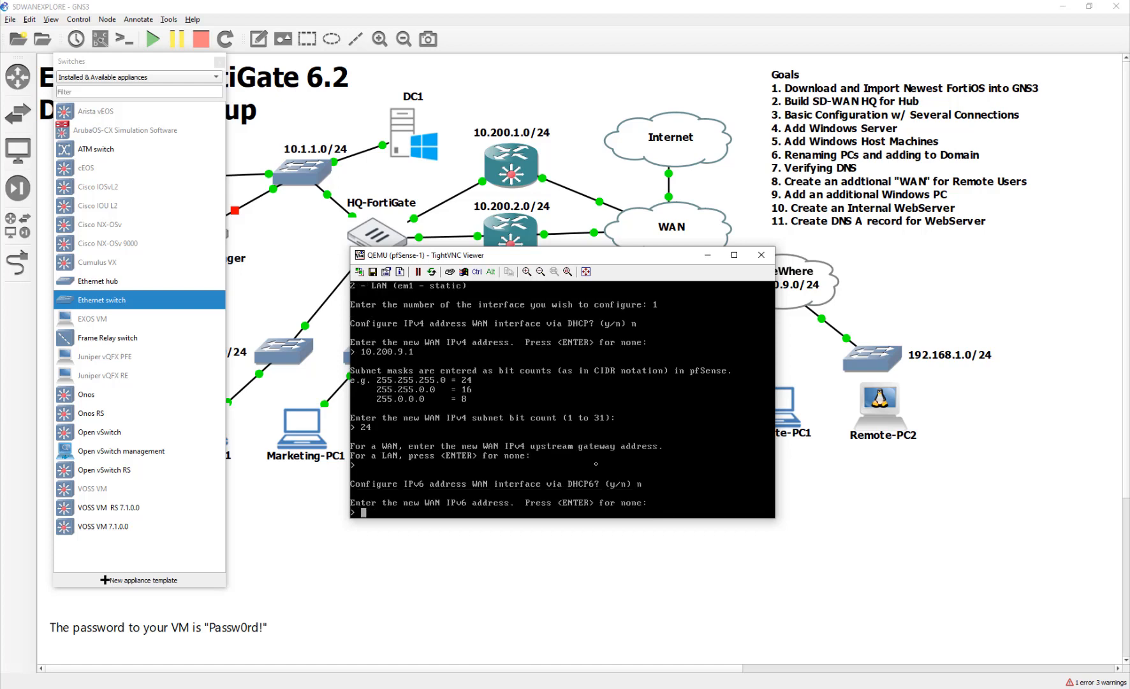
pyautogui.press('Return')
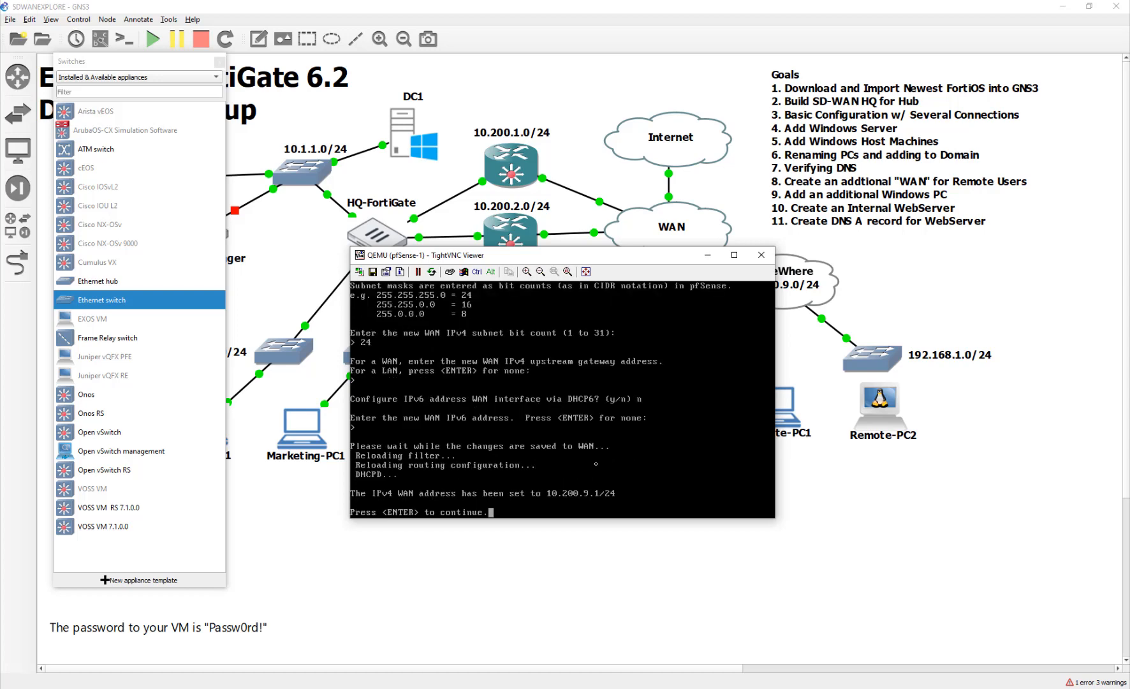
pyautogui.press('Return')
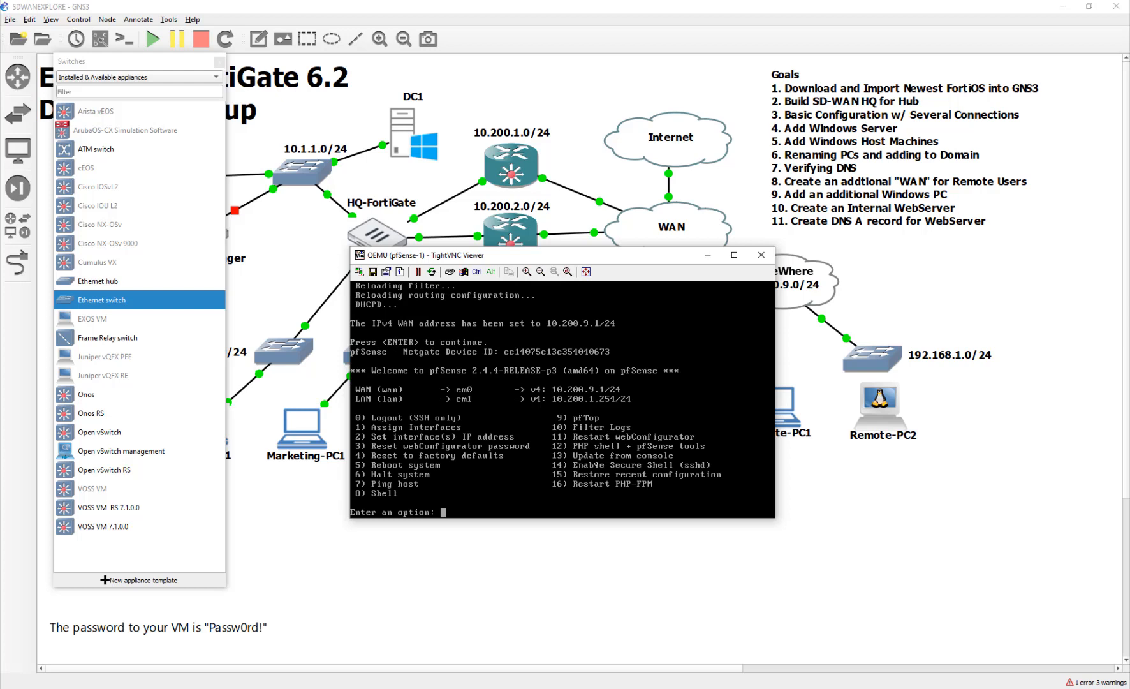
# Ping 10.200.9.254 from pfSense with option 7, receiving 3 of 3 packets, and return to the menu.
pyautogui.write('7')
pyautogui.press('Return')
pyautogui.write('10')
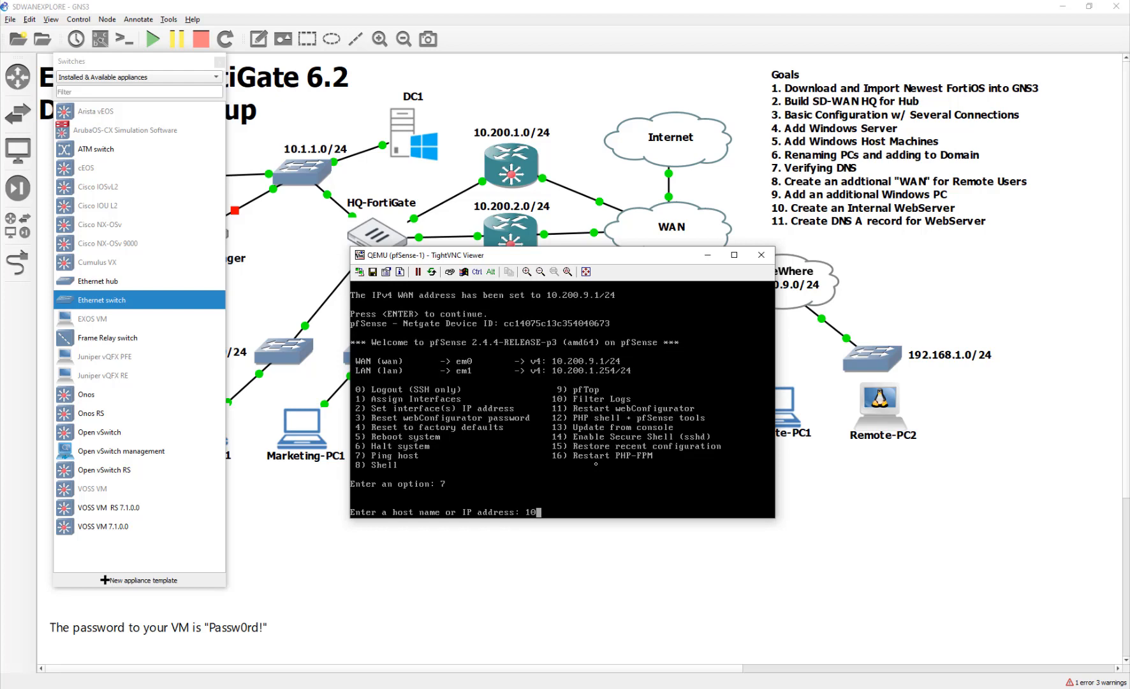
pyautogui.write('.200.9.254')
pyautogui.press('Return')
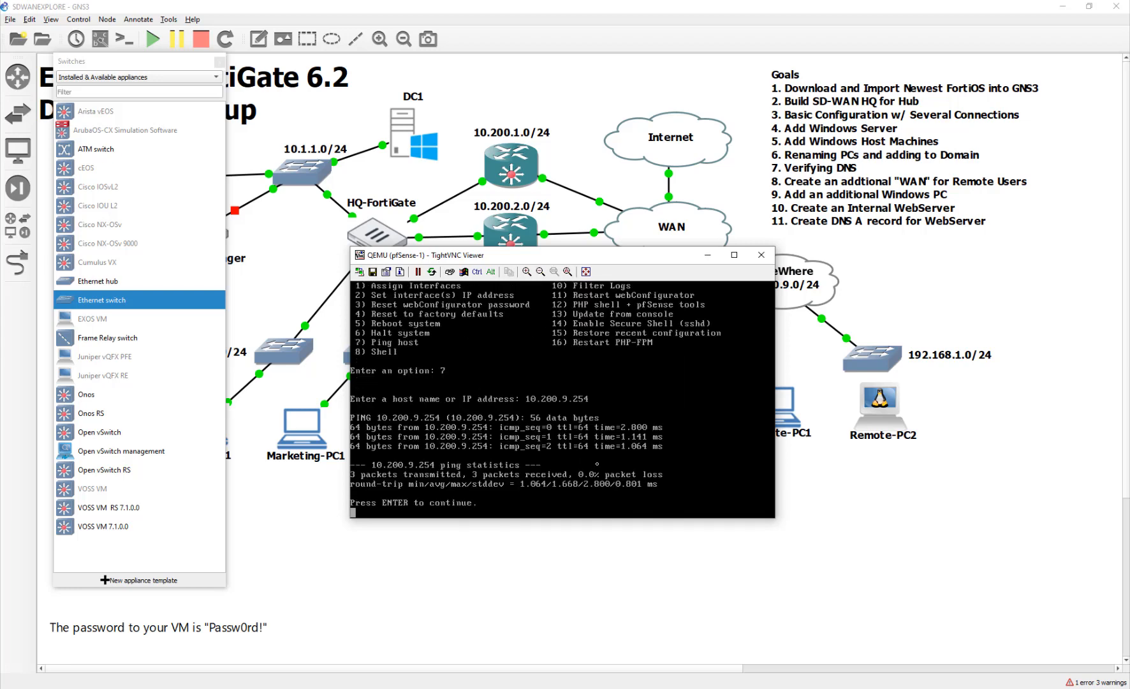
pyautogui.moveTo(643, 255); pyautogui.dragTo(639, 352)
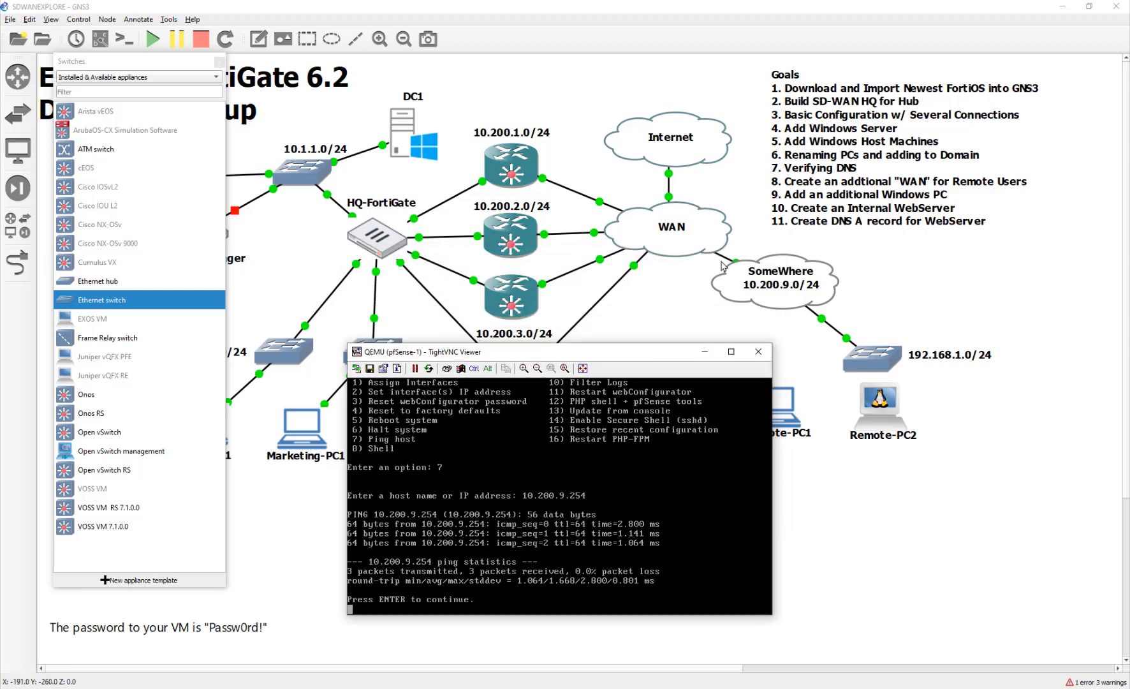
pyautogui.click(730, 285)
pyautogui.moveTo(730, 285); pyautogui.dragTo(729, 283)
pyautogui.hotkey('alt', 'Tab')
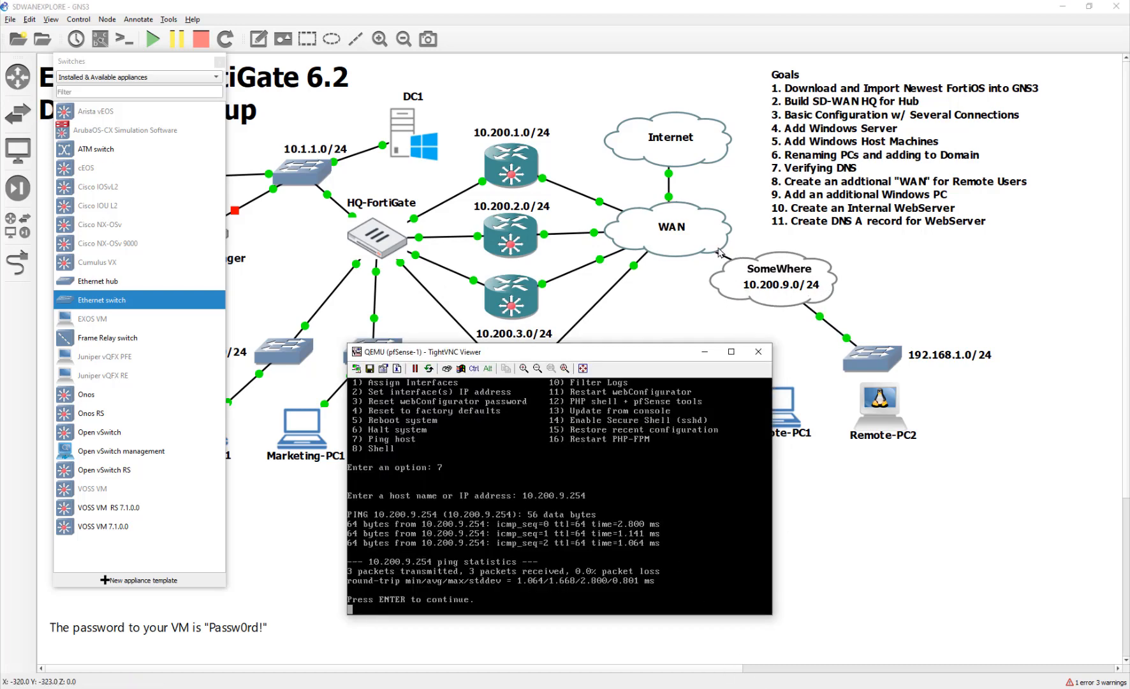
pyautogui.press('Return')
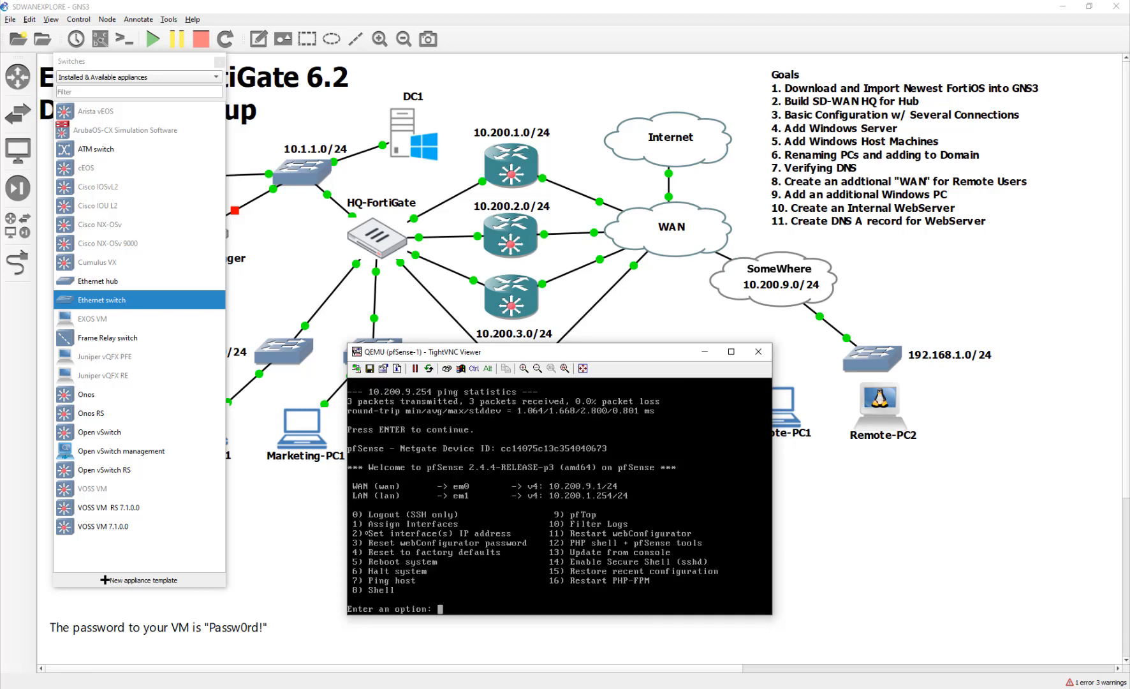
# Set the pfSense LAN interface to 192.168.1.1/24 with no gateway or IPv6.
pyautogui.write('2')
pyautogui.press('Return')
pyautogui.write('2')
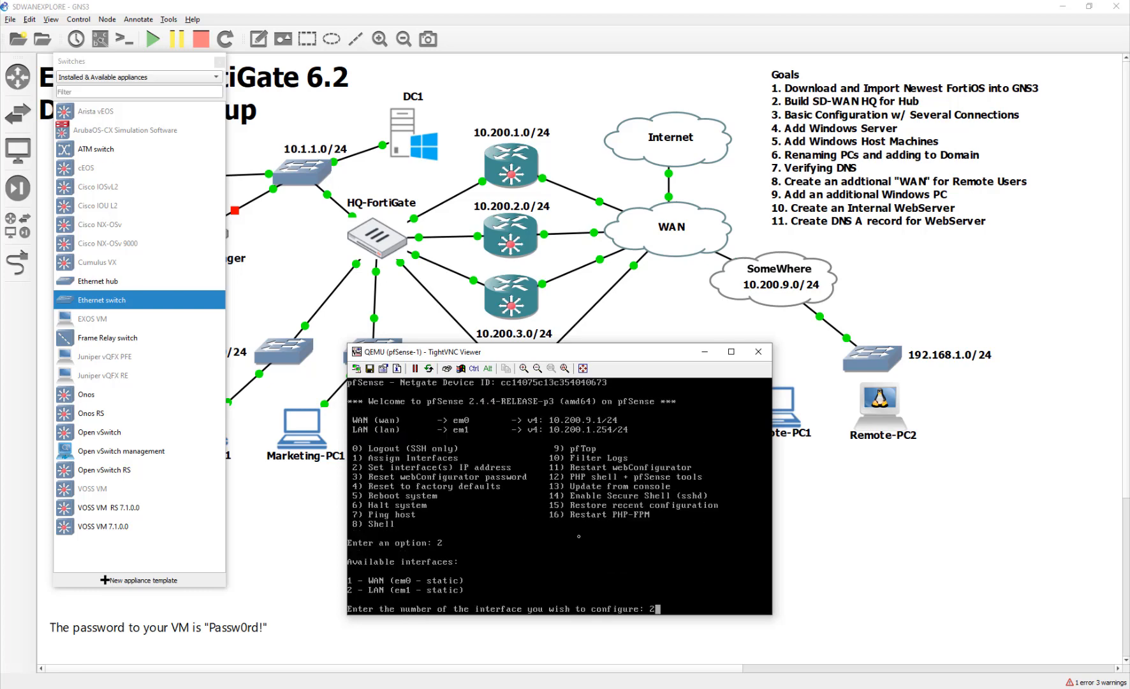
pyautogui.press('Return')
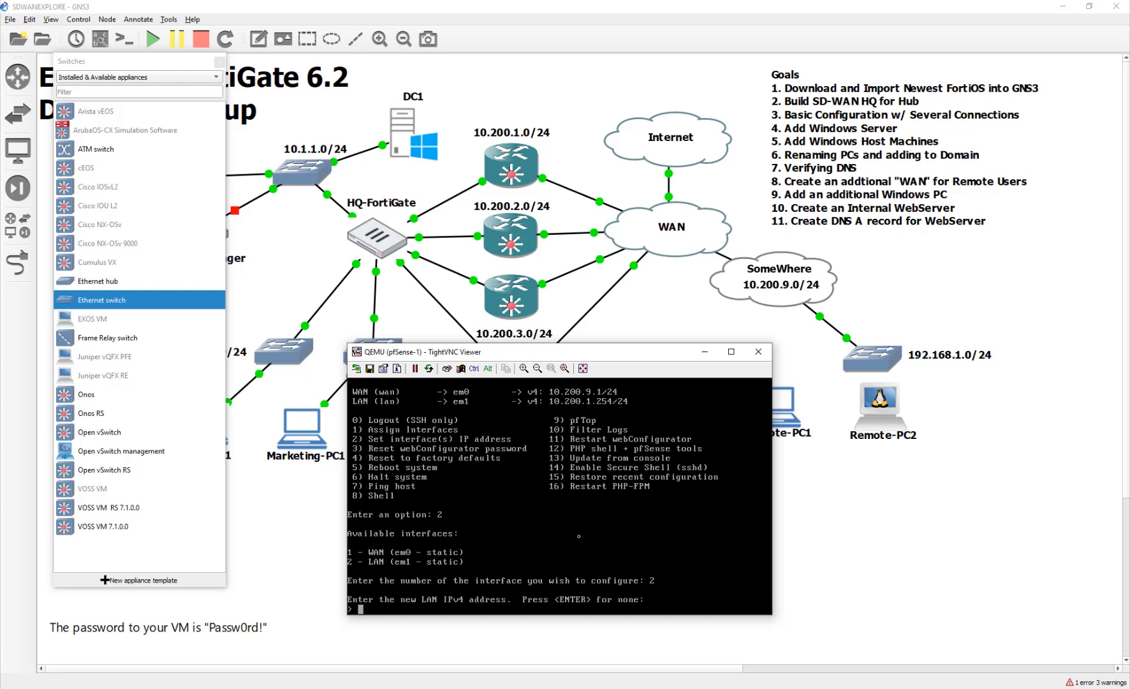
pyautogui.write('192.168.1.1')
pyautogui.press('Return')
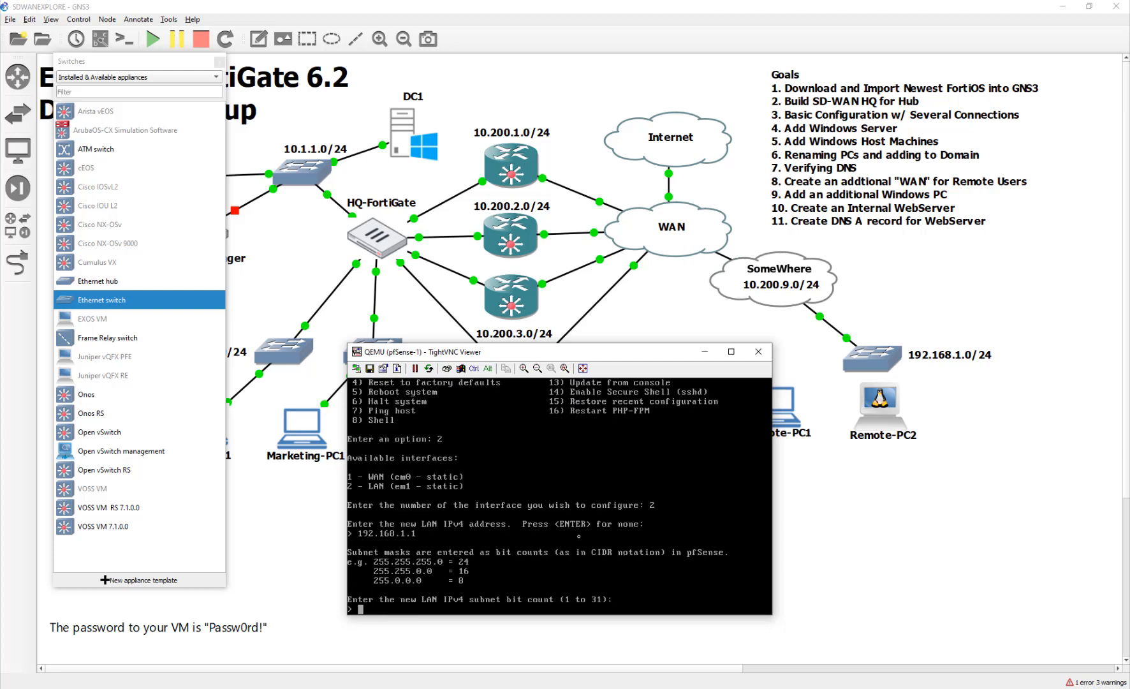
pyautogui.write('24')
pyautogui.press('Return')
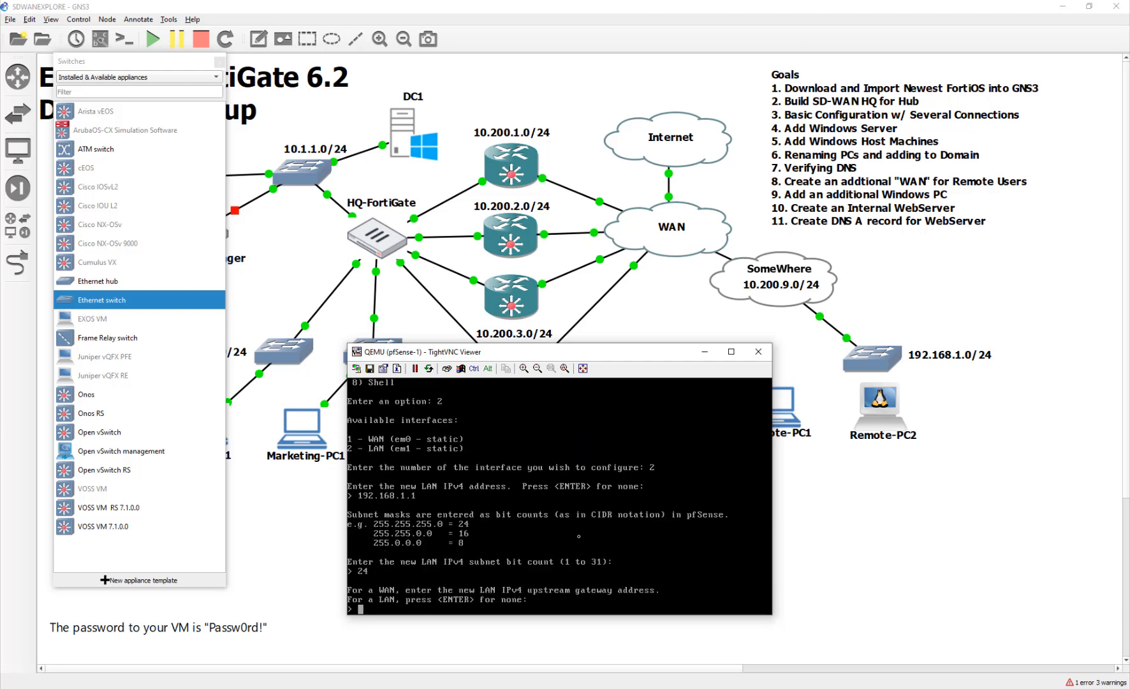
pyautogui.press('Return')
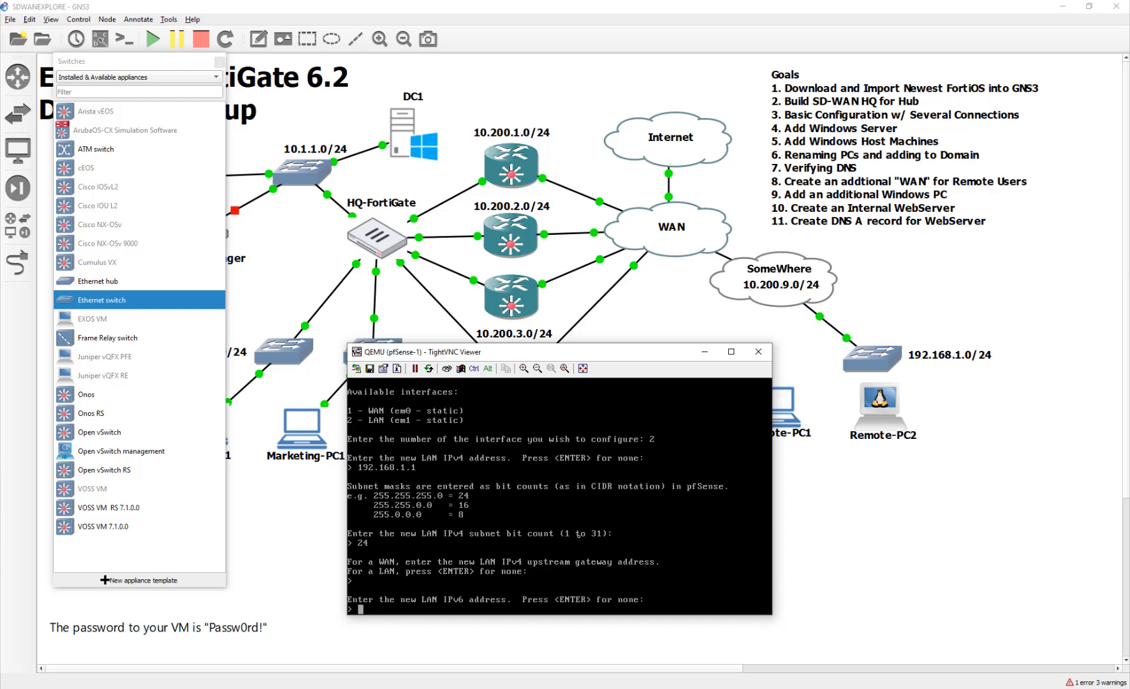
pyautogui.press('Return')
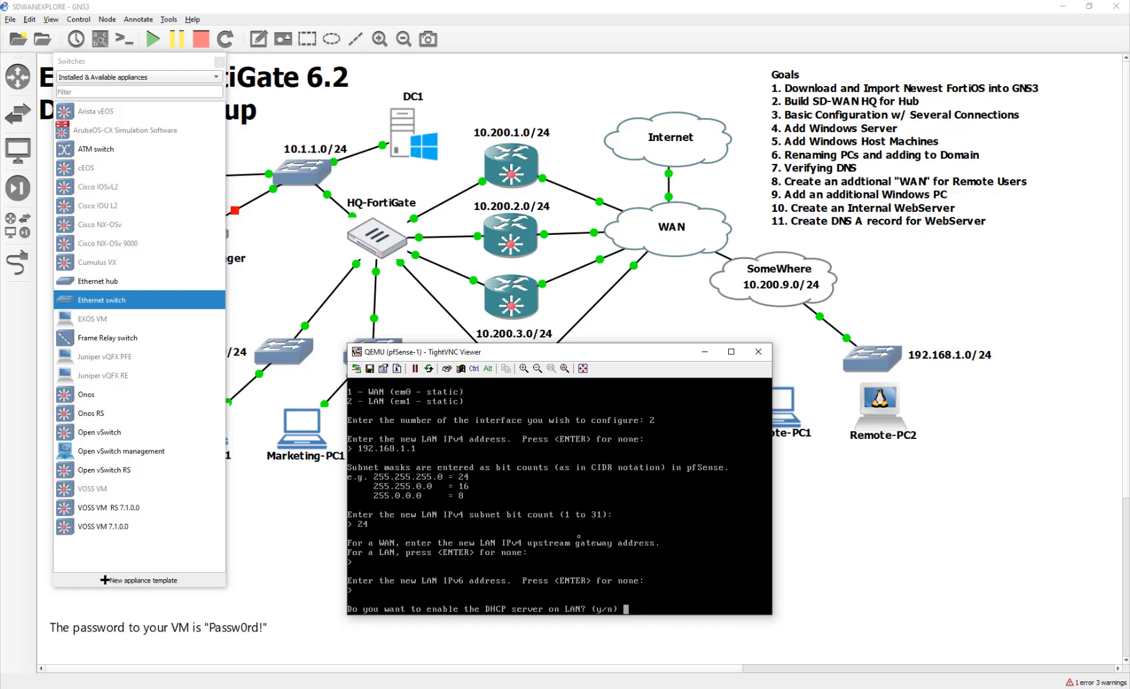
# Enable LAN DHCP from 192.168.1.10 to 192.168.1.20 and close the console.
pyautogui.write('y')
pyautogui.press('Return')
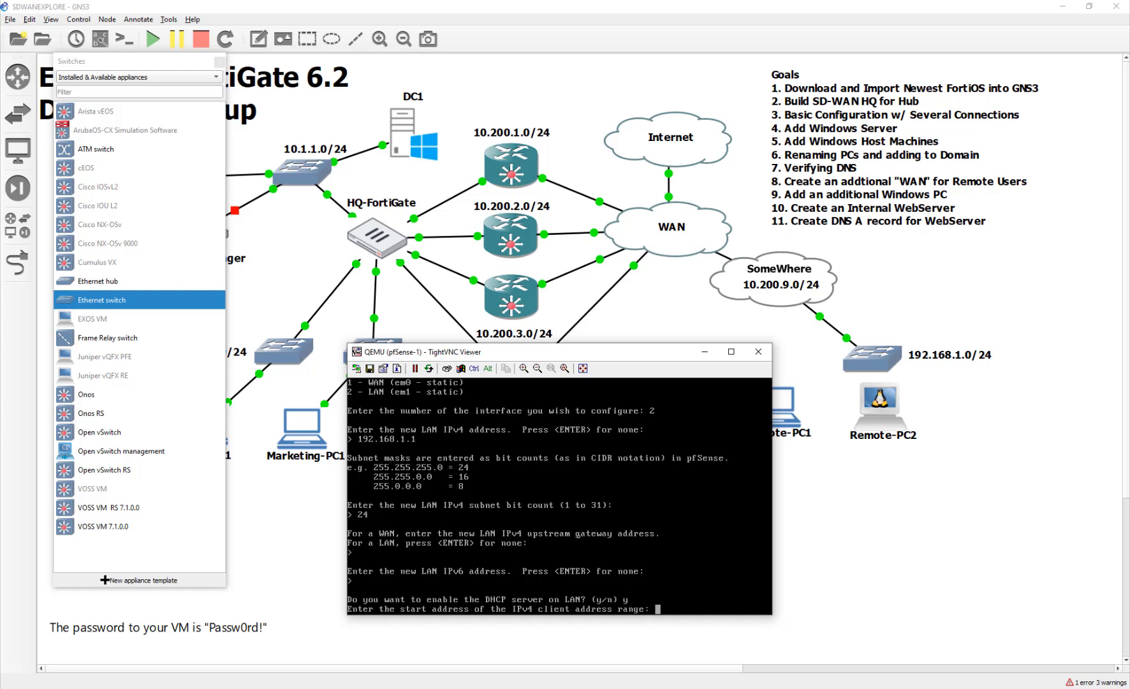
pyautogui.write('192.168.1.10')
pyautogui.press('Return')
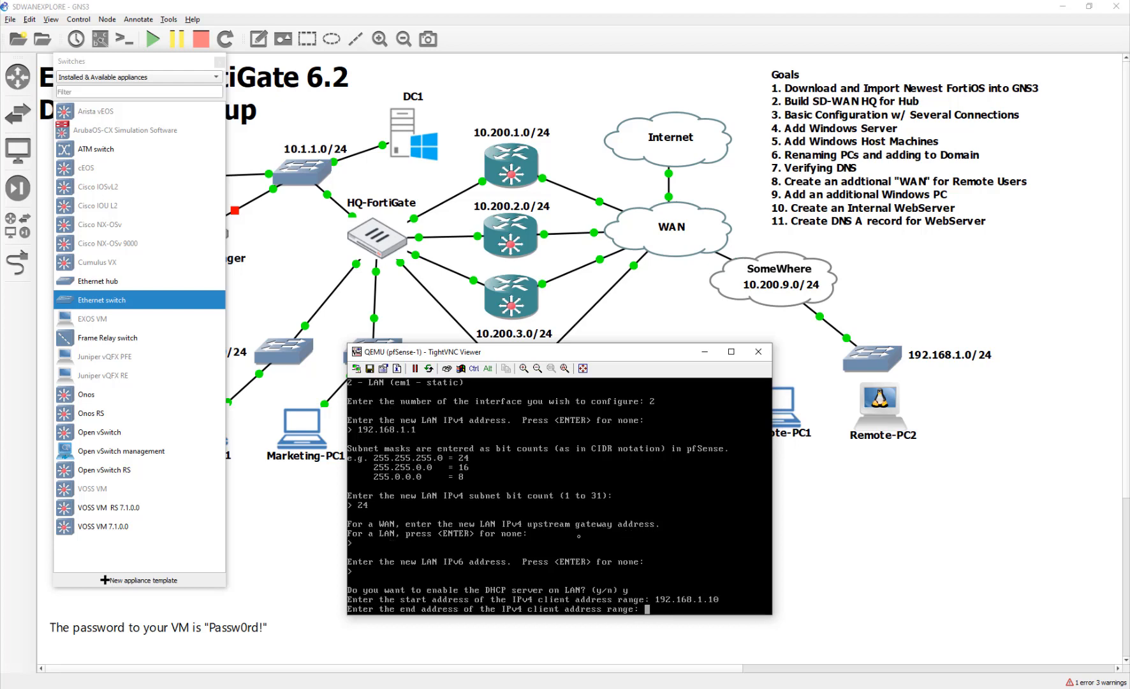
pyautogui.write('192.168.1.20')
pyautogui.press('Return')
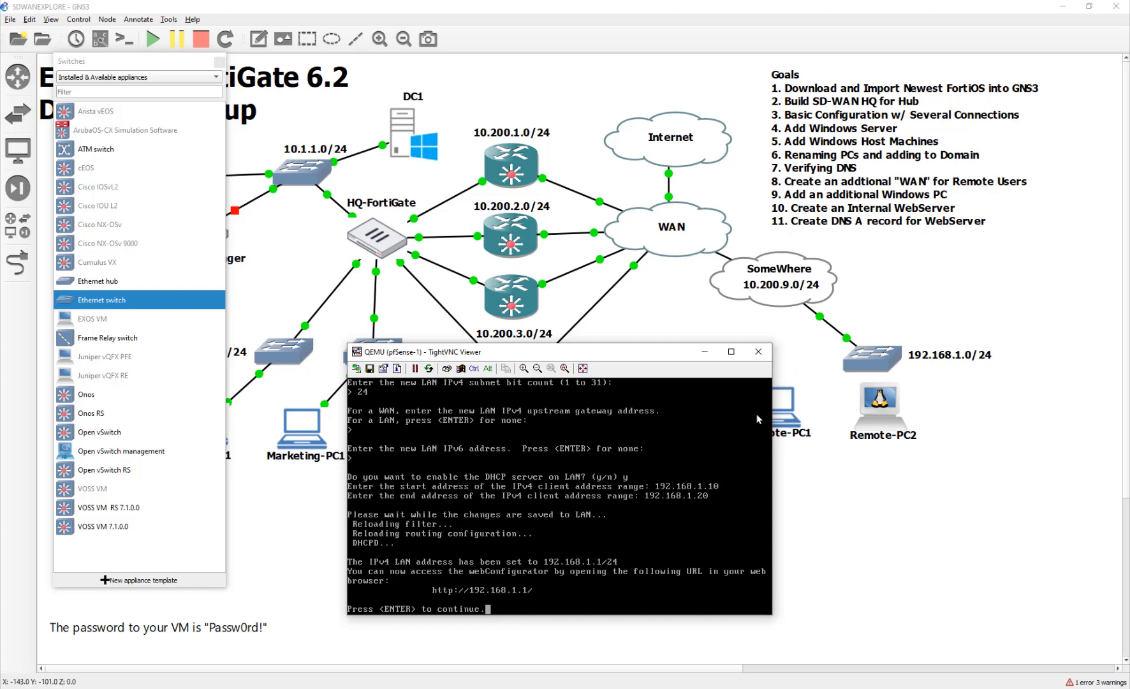
pyautogui.click(758, 351)
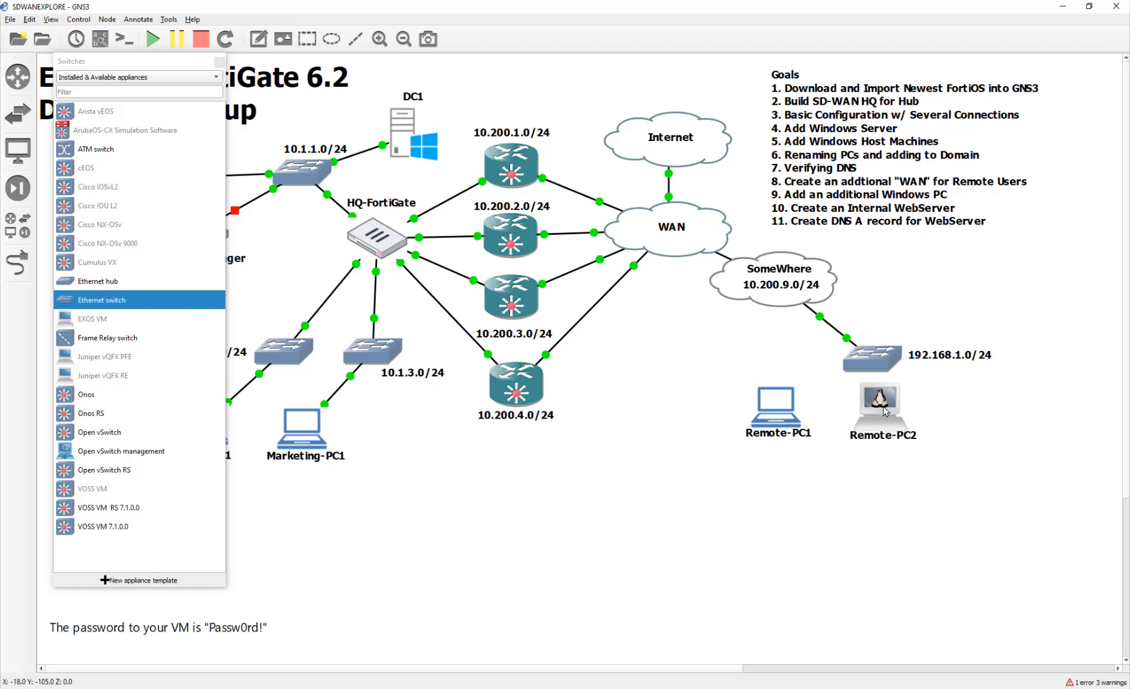
# Line up Remote-PC1 beside Remote-PC2 under the 192.168.1.0/24 switch and close the Switches panel.
pyautogui.moveTo(885, 412); pyautogui.dragTo(909, 421)
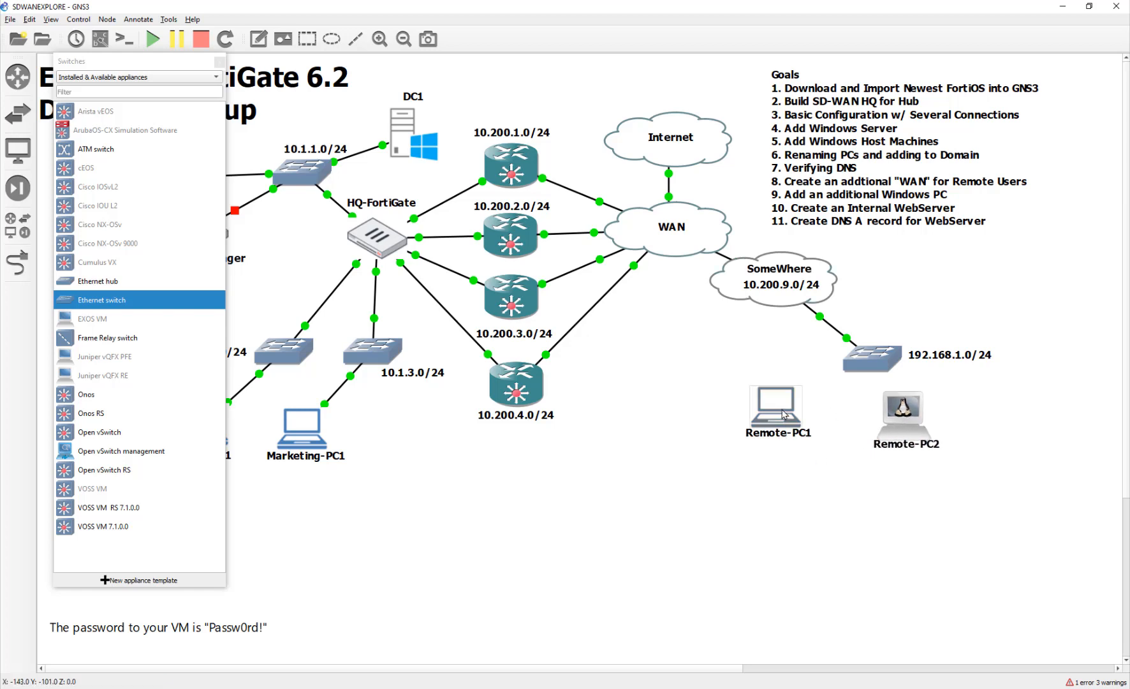
pyautogui.moveTo(784, 414); pyautogui.dragTo(828, 424)
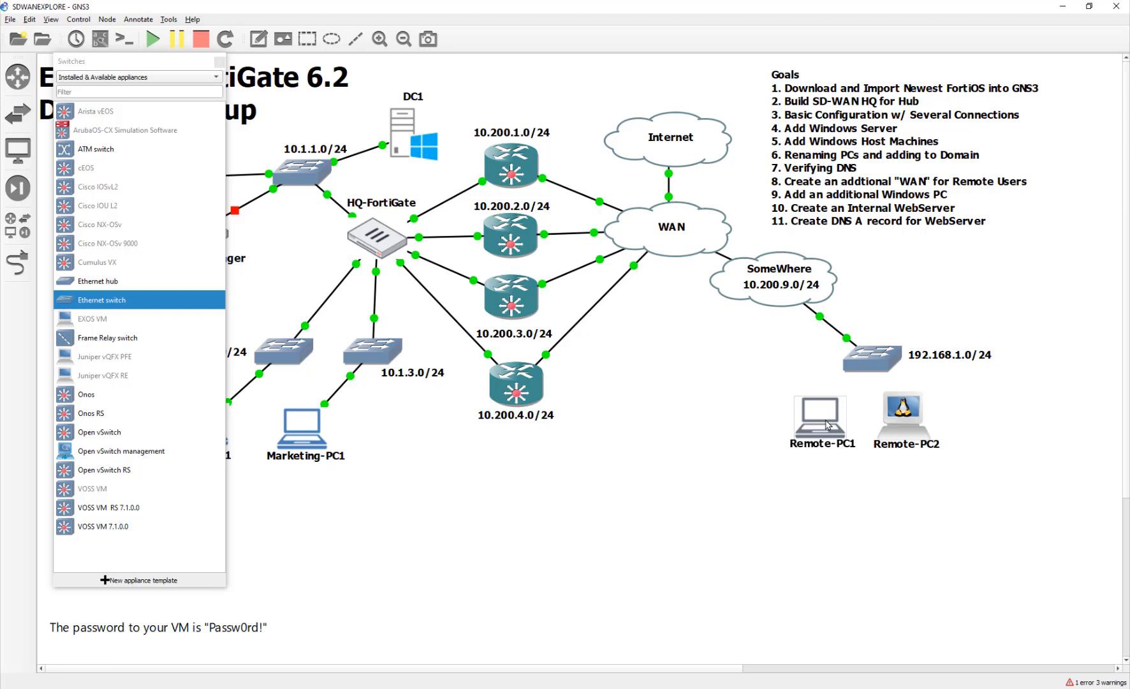
pyautogui.moveTo(827, 425); pyautogui.dragTo(813, 424)
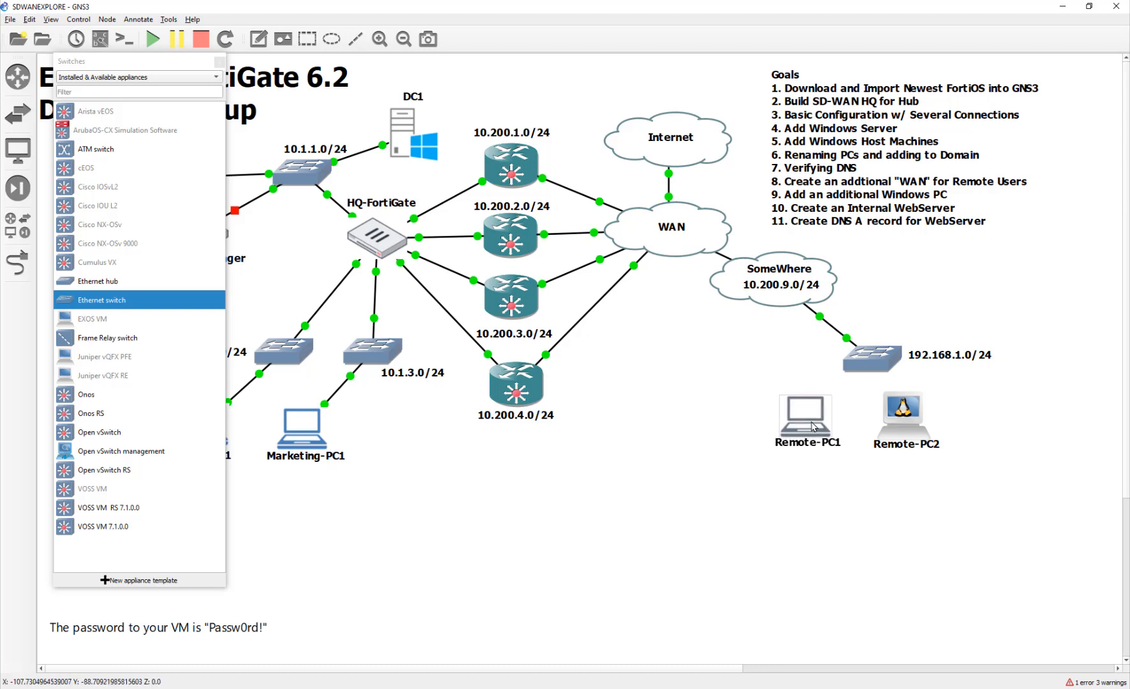
pyautogui.click(219, 63)
# Cable Remote-PC1 to switch Ethernet1 and the switch to Remote-PC2 Ethernet0.
pyautogui.click(18, 262)
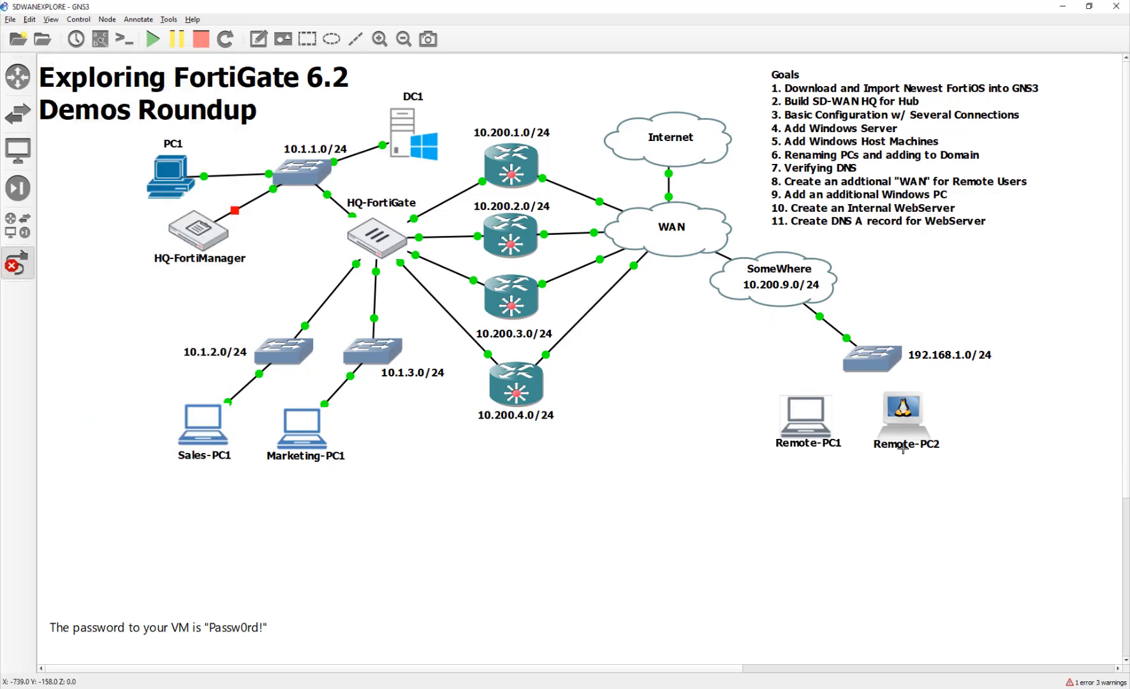
pyautogui.click(804, 426)
pyautogui.click(816, 426)
pyautogui.click(859, 357)
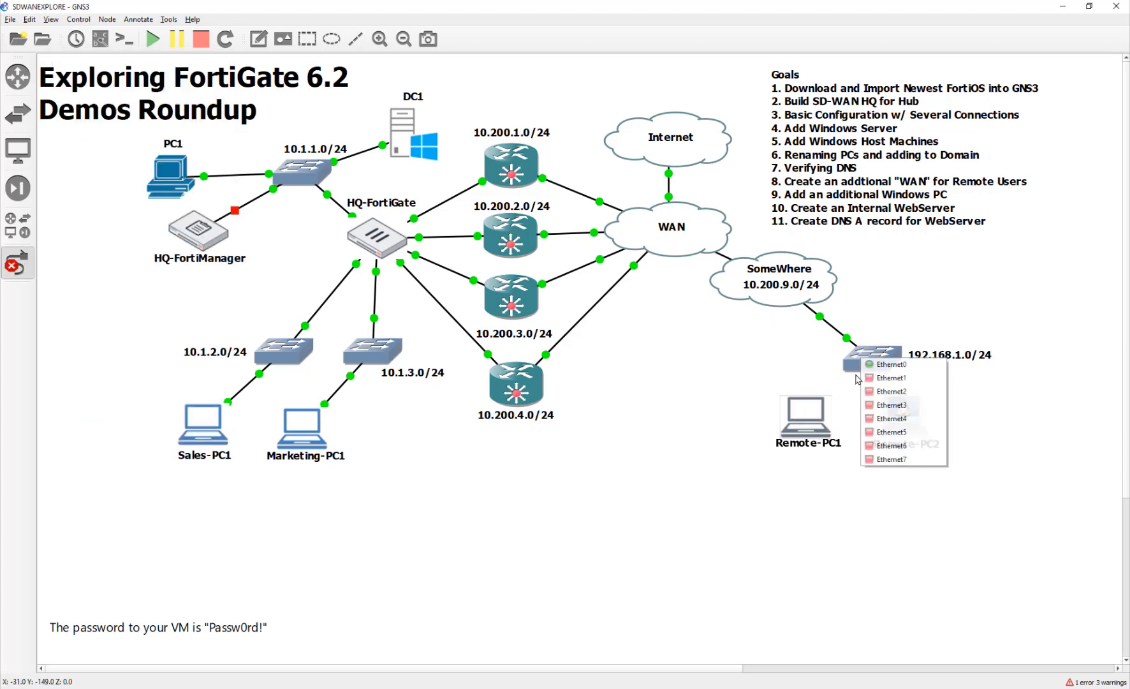
pyautogui.click(869, 382)
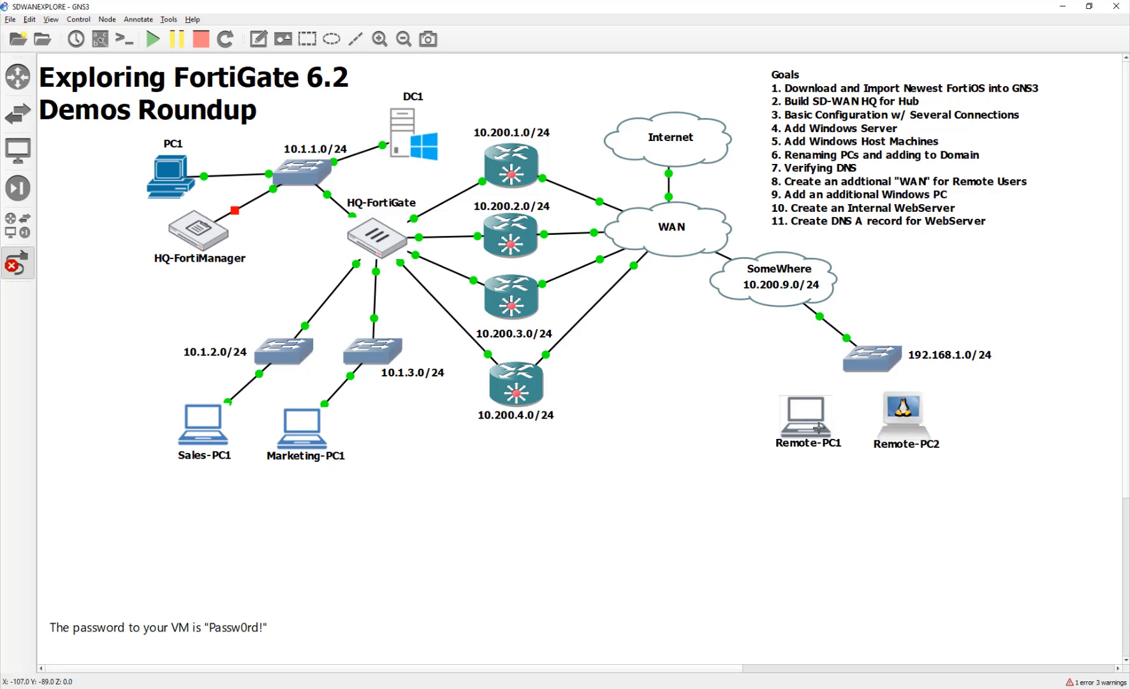
pyautogui.click(877, 366)
pyautogui.click(895, 403)
pyautogui.click(905, 414)
pyautogui.click(908, 418)
pyautogui.rightClick(896, 499)
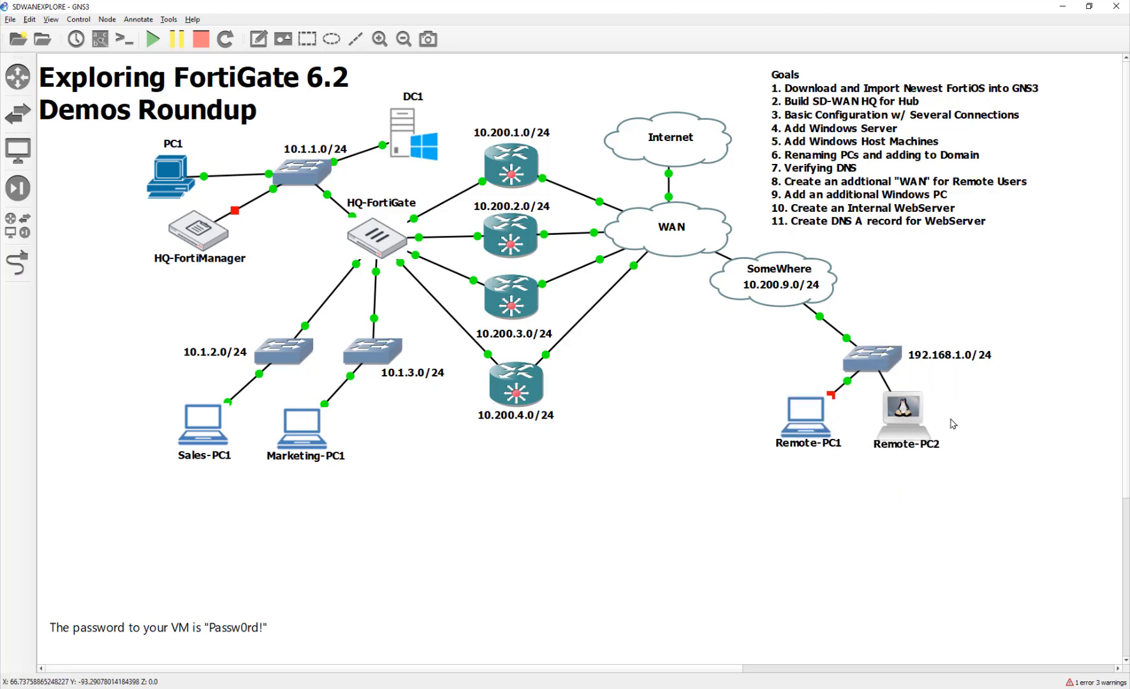
pyautogui.moveTo(909, 421); pyautogui.dragTo(949, 423)
pyautogui.moveTo(790, 422); pyautogui.dragTo(821, 429)
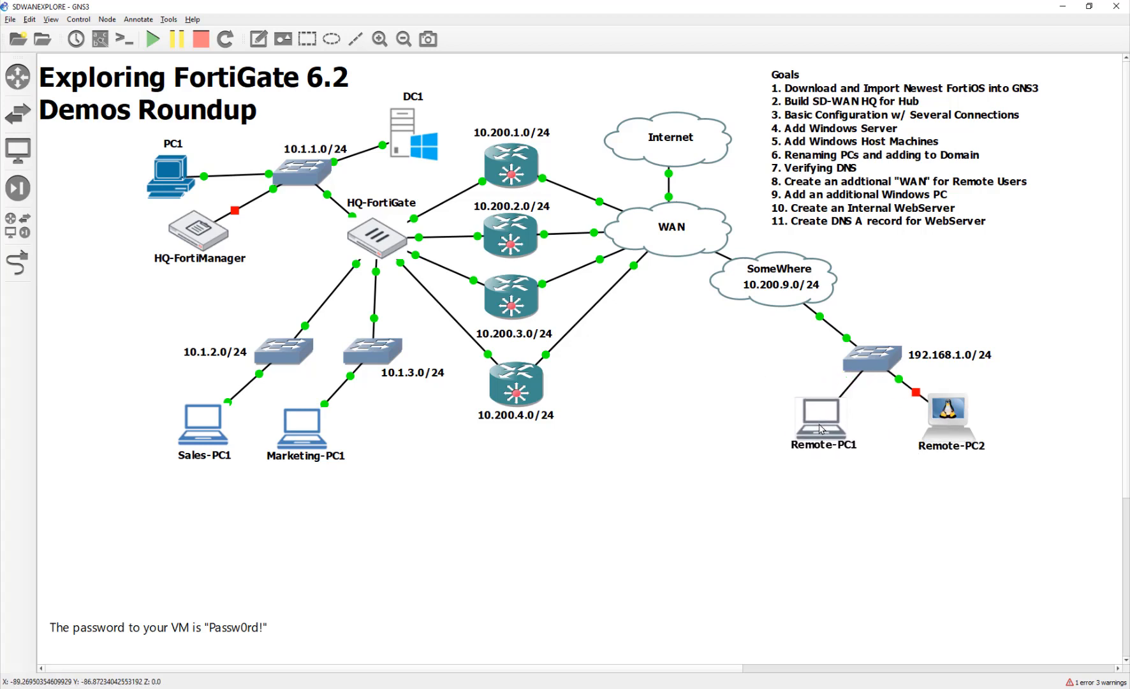
# Start both Remote-PC1 and Remote-PC2 and tidy their positions.
pyautogui.moveTo(794, 514); pyautogui.dragTo(998, 408)
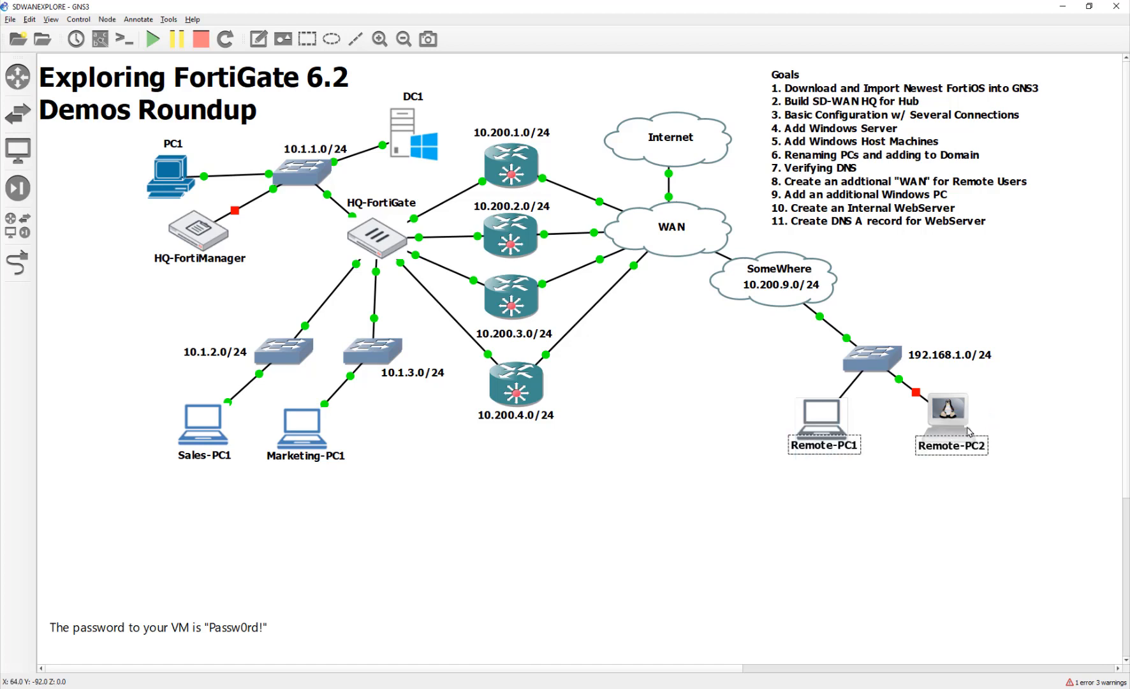
pyautogui.rightClick(955, 426)
pyautogui.click(968, 539)
pyautogui.click(895, 539)
pyautogui.moveTo(819, 428)
pyautogui.mouseDown()
pyautogui.moveTo(822, 447)
pyautogui.moveTo(814, 441)
pyautogui.mouseUp()
pyautogui.moveTo(954, 423); pyautogui.dragTo(953, 430)
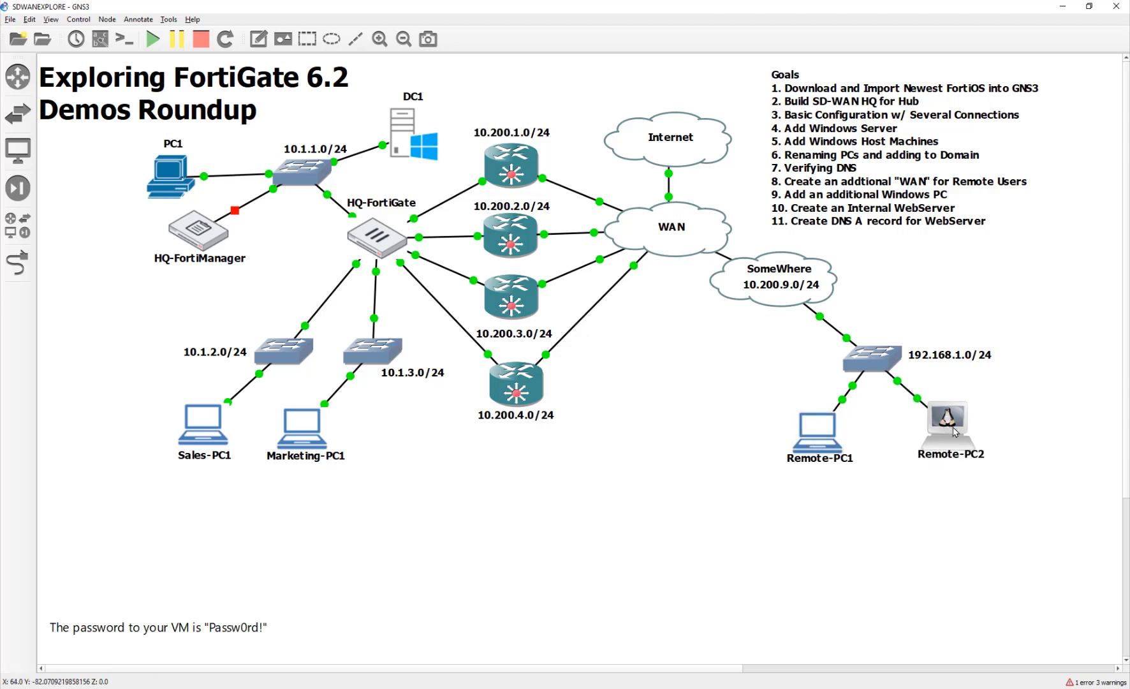
pyautogui.click(942, 564)
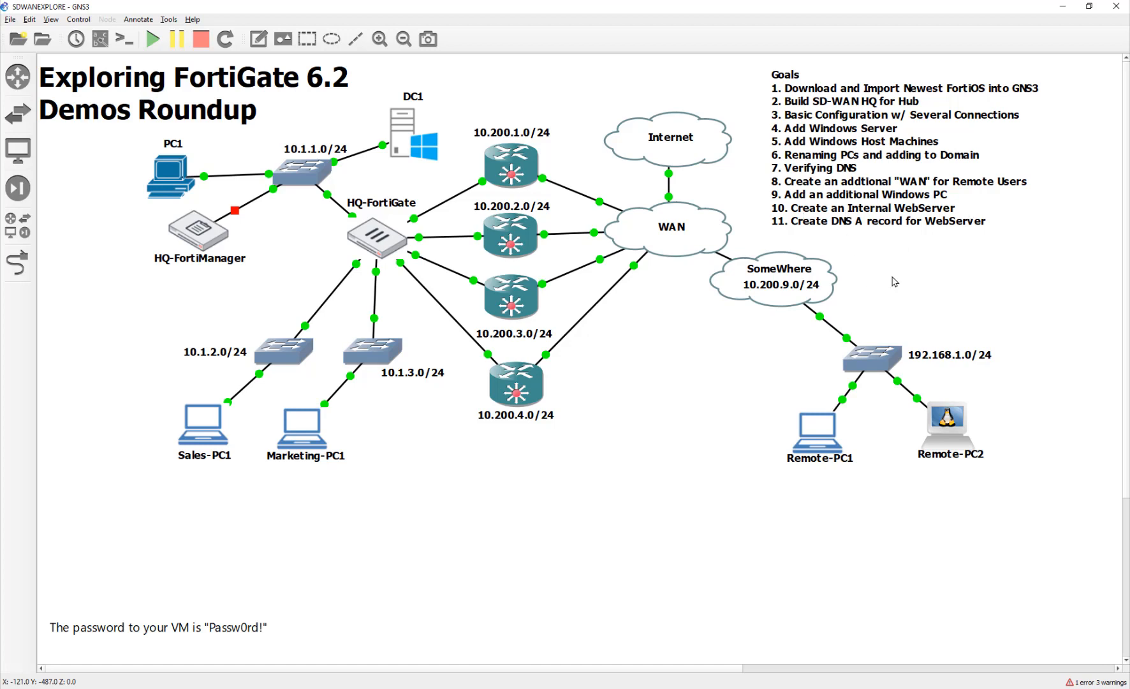
# Add a Toolbox appliance as Toolbox-1 and place it at far left beside HQ-FortiManager.
pyautogui.moveTo(200, 241); pyautogui.dragTo(186, 251)
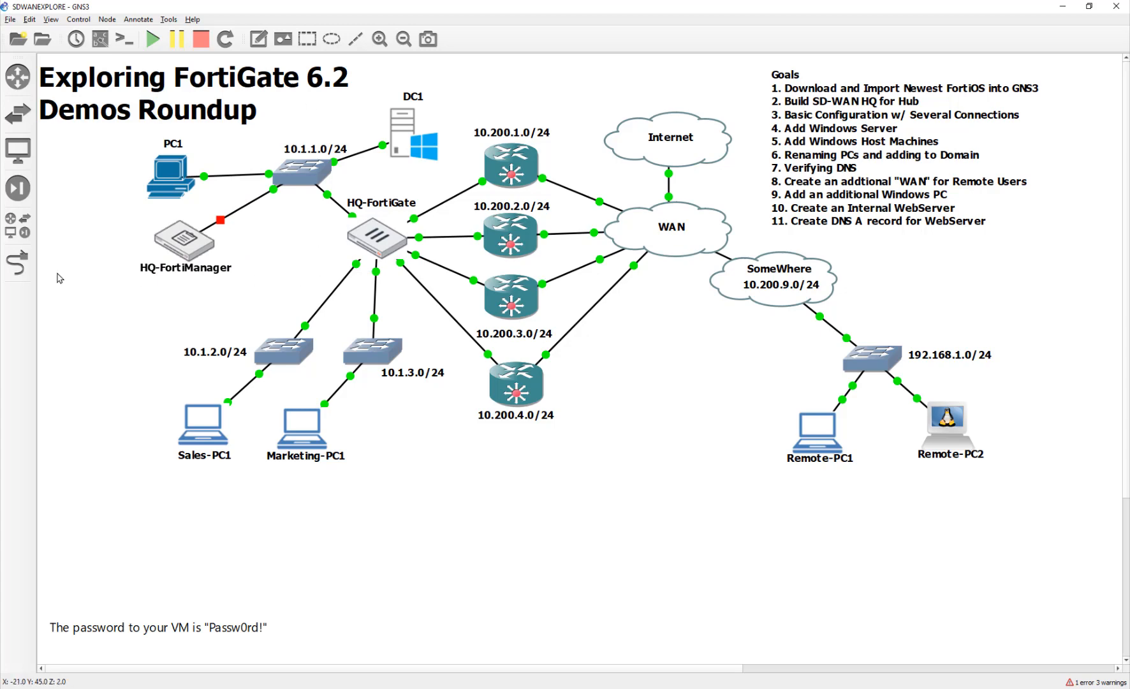
pyautogui.click(9, 220)
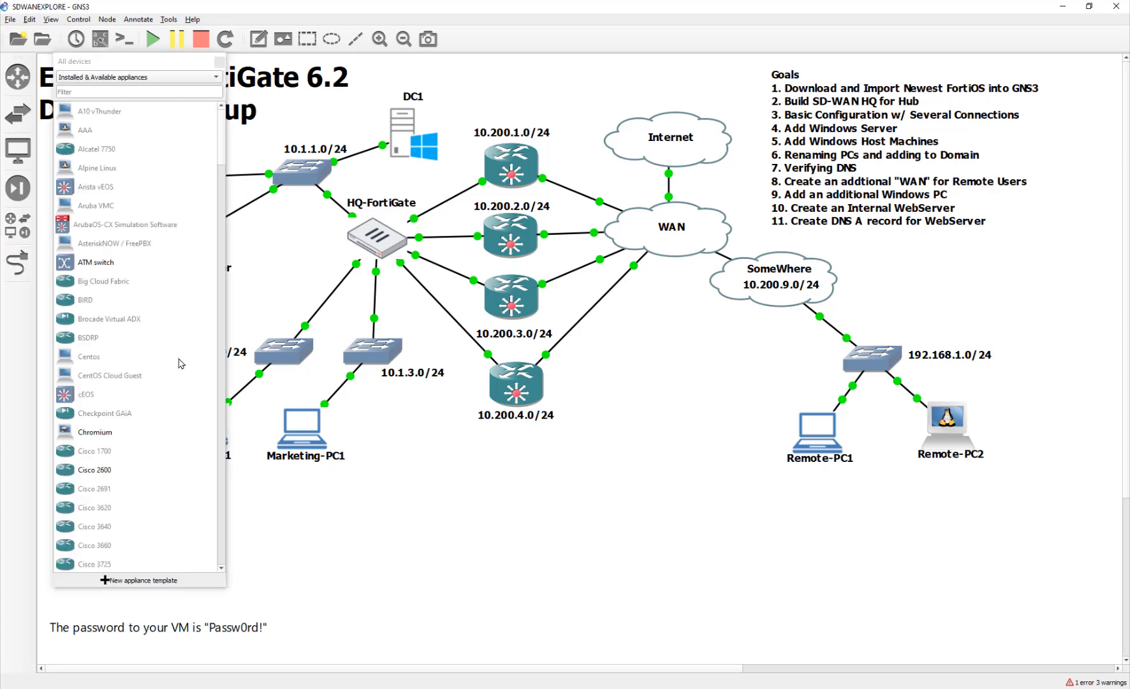
pyautogui.scroll(-5, 167, 377)
pyautogui.scroll(-20, 155, 390)
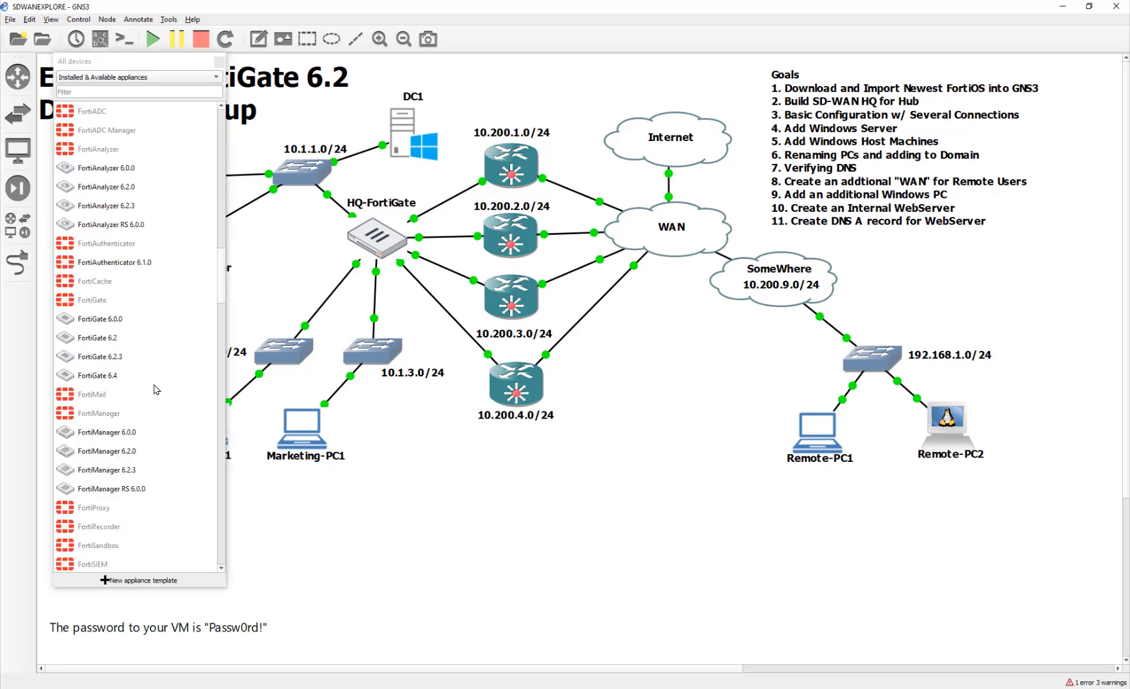
pyautogui.scroll(-15, 156, 390)
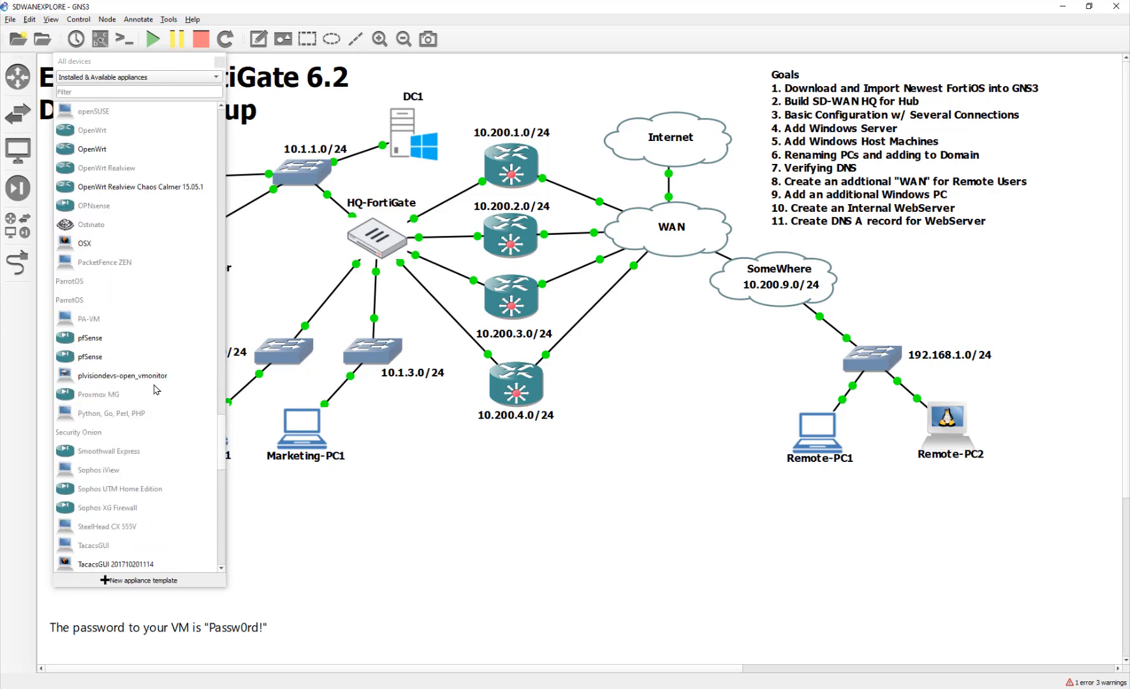
pyautogui.click(126, 338)
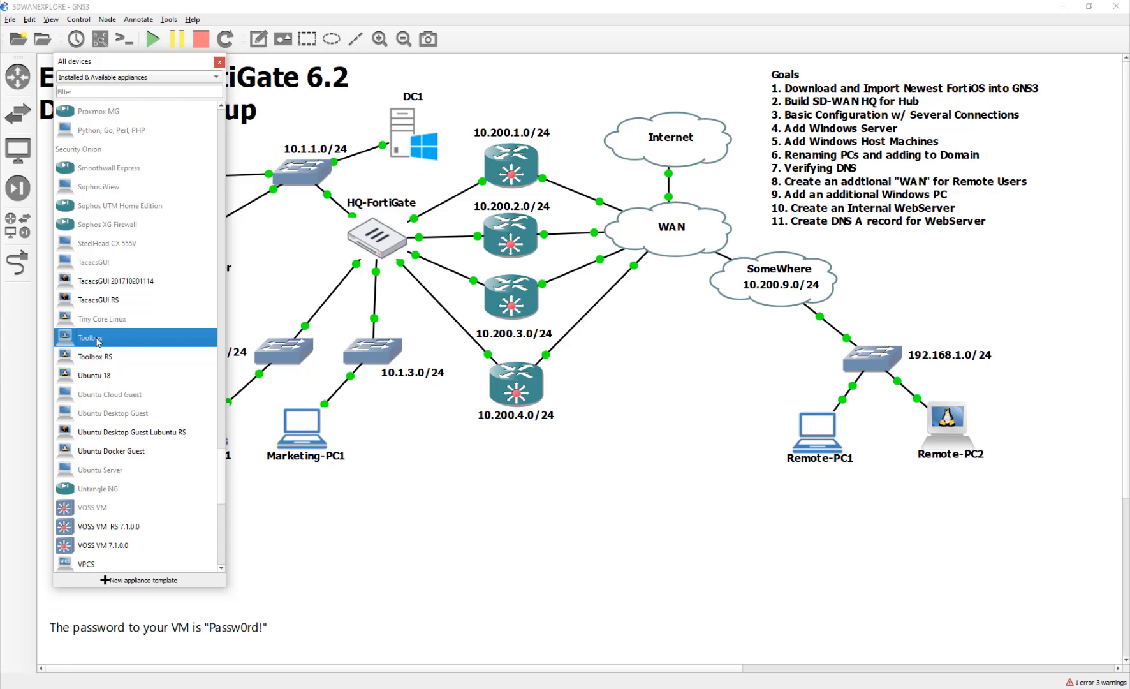
pyautogui.moveTo(97, 341); pyautogui.dragTo(284, 267)
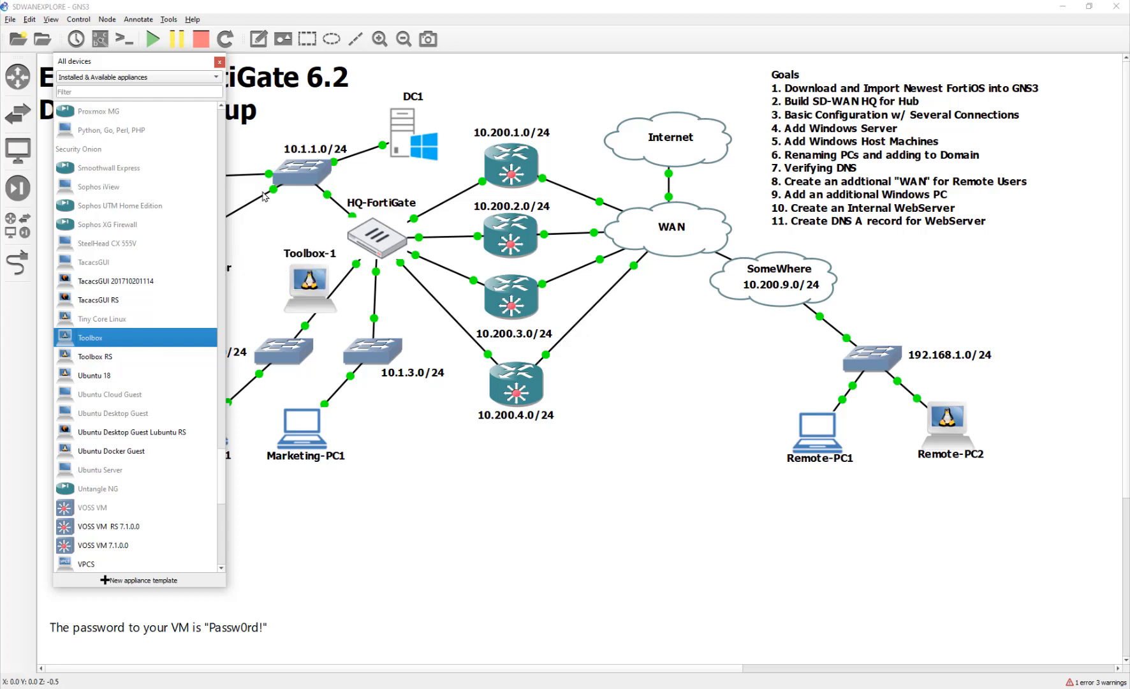
pyautogui.click(219, 63)
pyautogui.moveTo(305, 281); pyautogui.dragTo(96, 220)
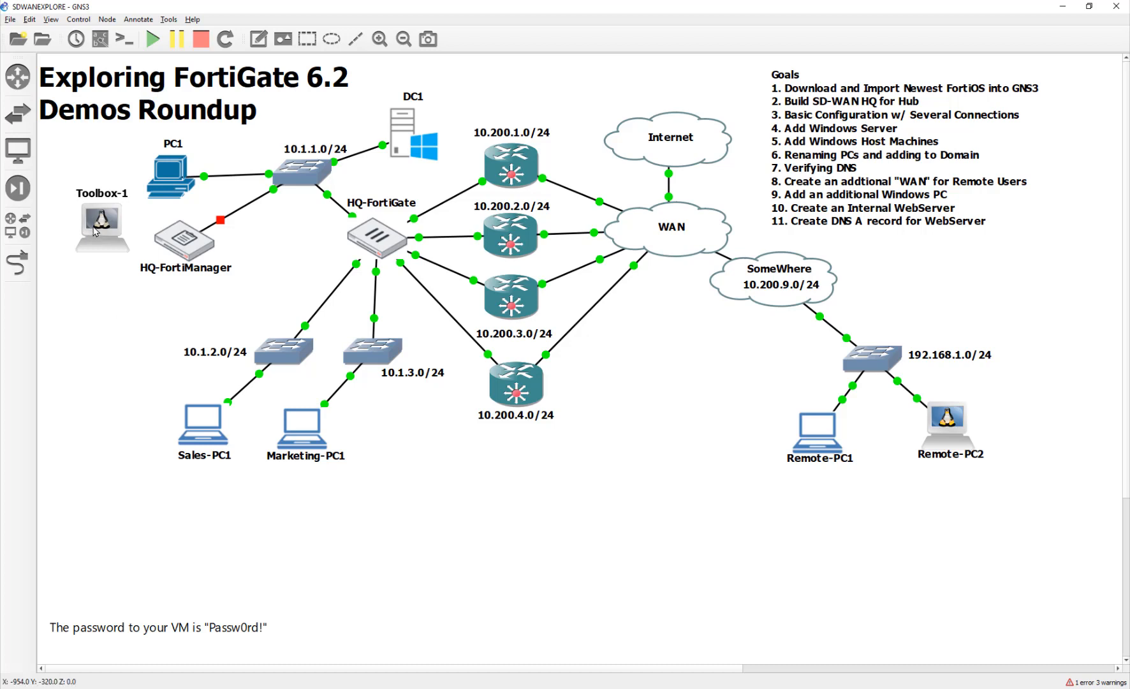
# Open Toolbox-1's configuration and start replacing its name, typing 'WebSer' over 'Toolbox-1'.
pyautogui.moveTo(97, 229)
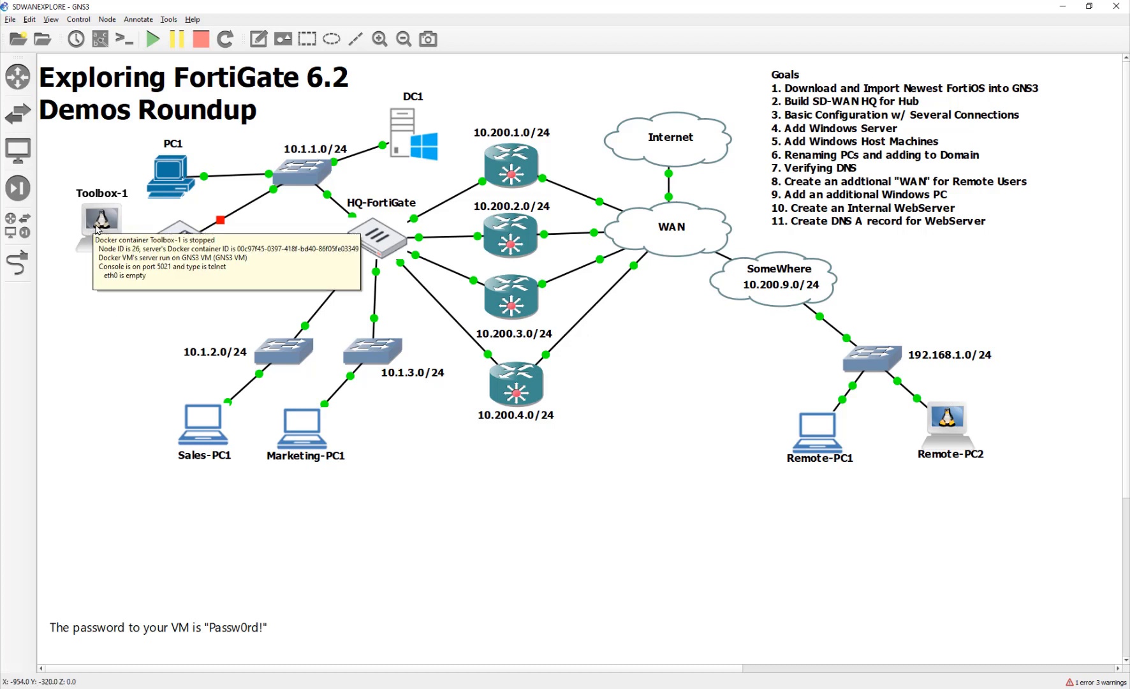
pyautogui.rightClick(96, 225)
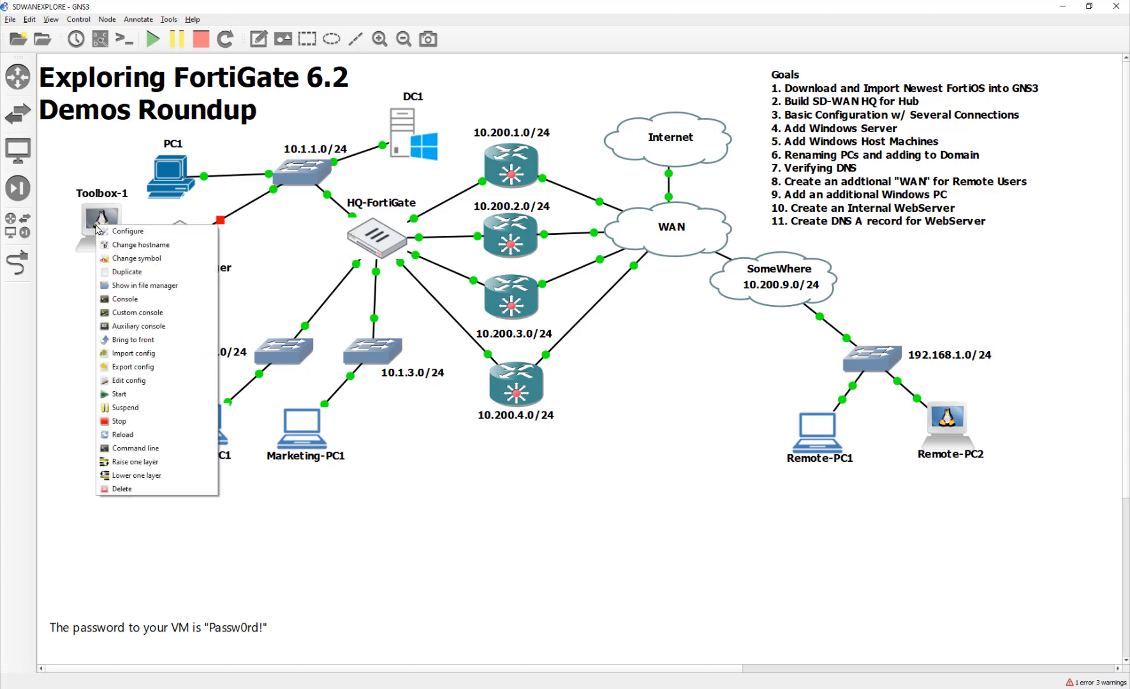
pyautogui.click(149, 233)
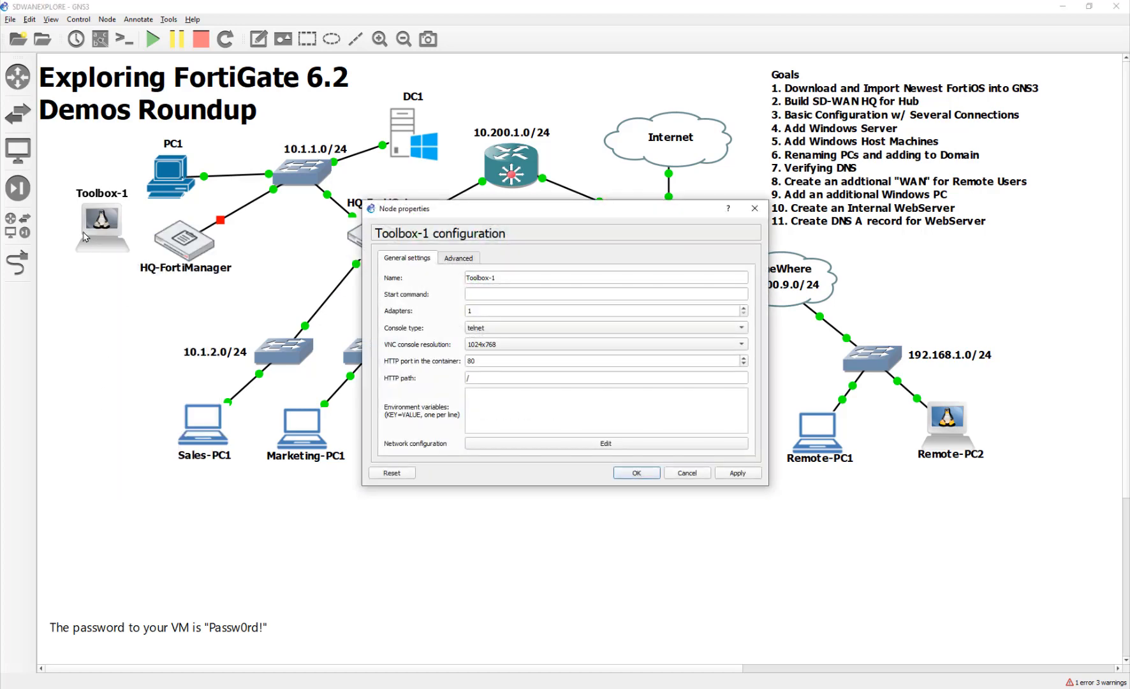
pyautogui.moveTo(513, 277); pyautogui.dragTo(439, 278)
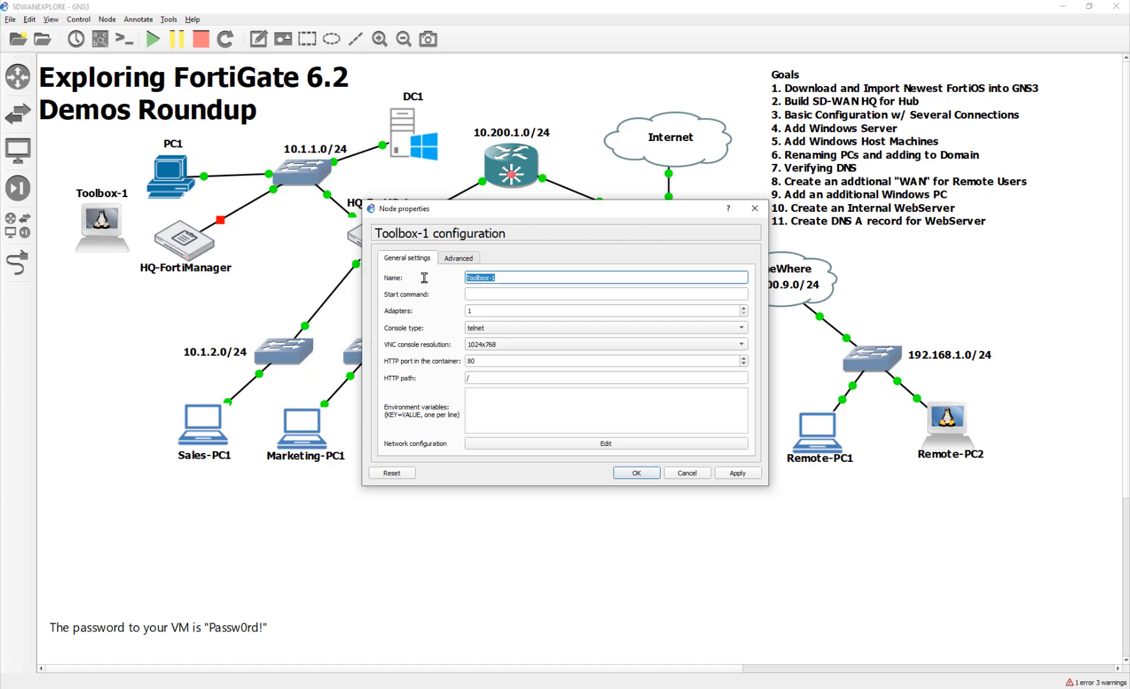
pyautogui.write('WebSer')
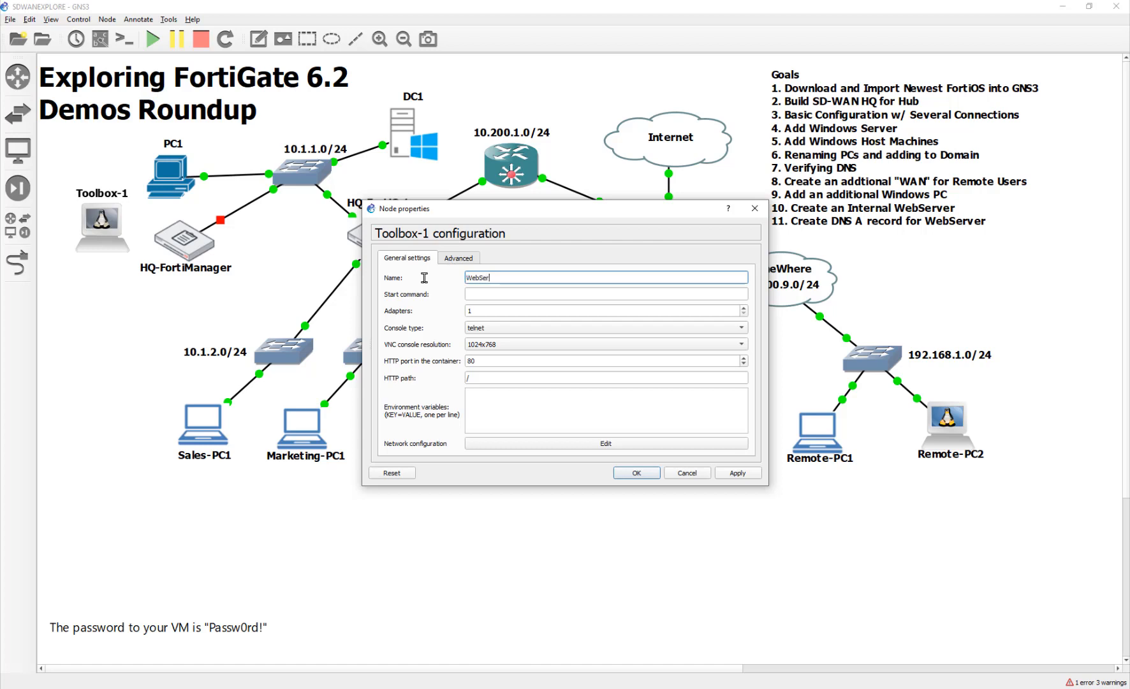
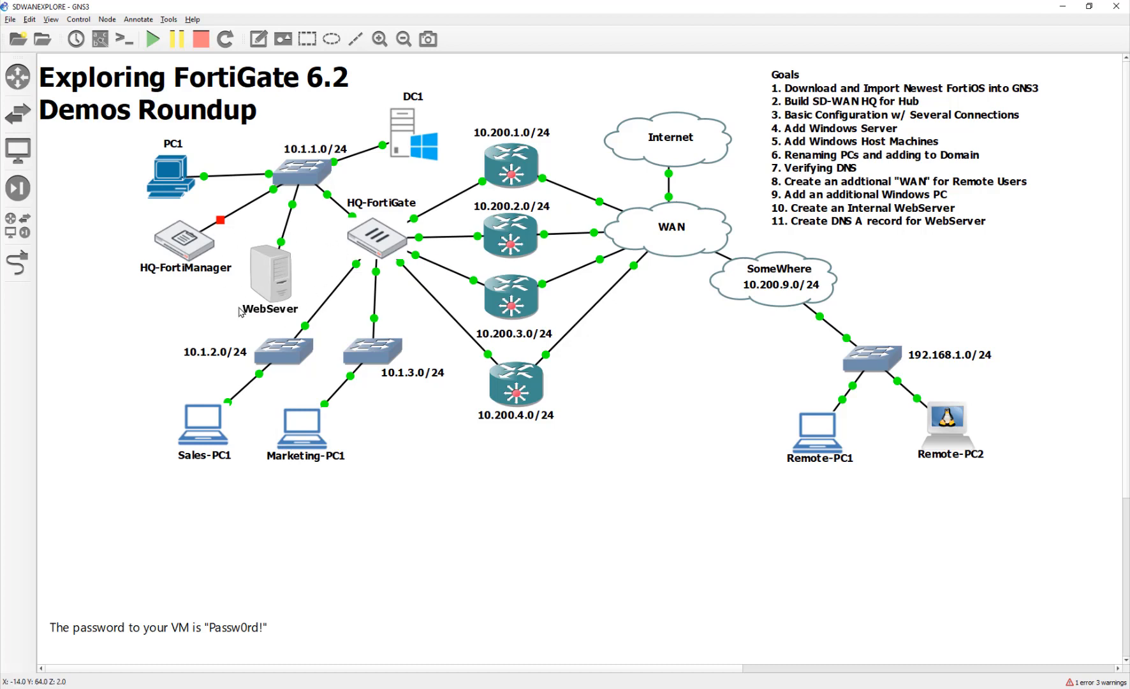
# On PC1's console, log into the HQ-FortiGate web GUI as admin with the account password.
pyautogui.doubleClick(171, 180)
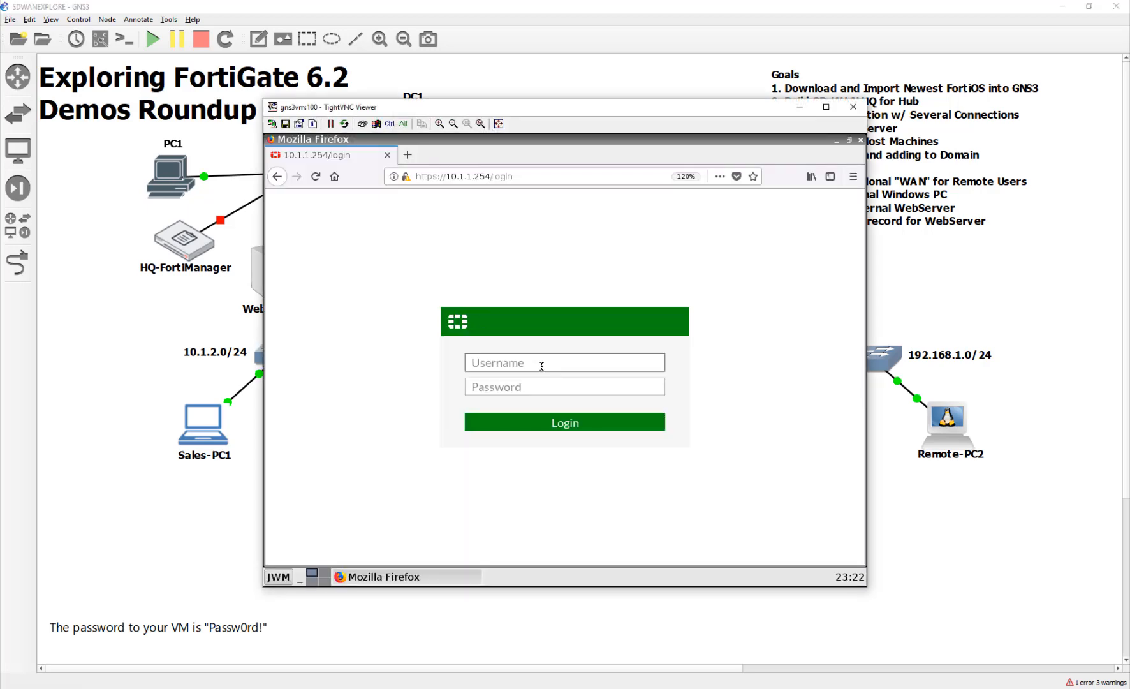
pyautogui.write('admin')
pyautogui.press('Tab')
pyautogui.write('Passw0rd')
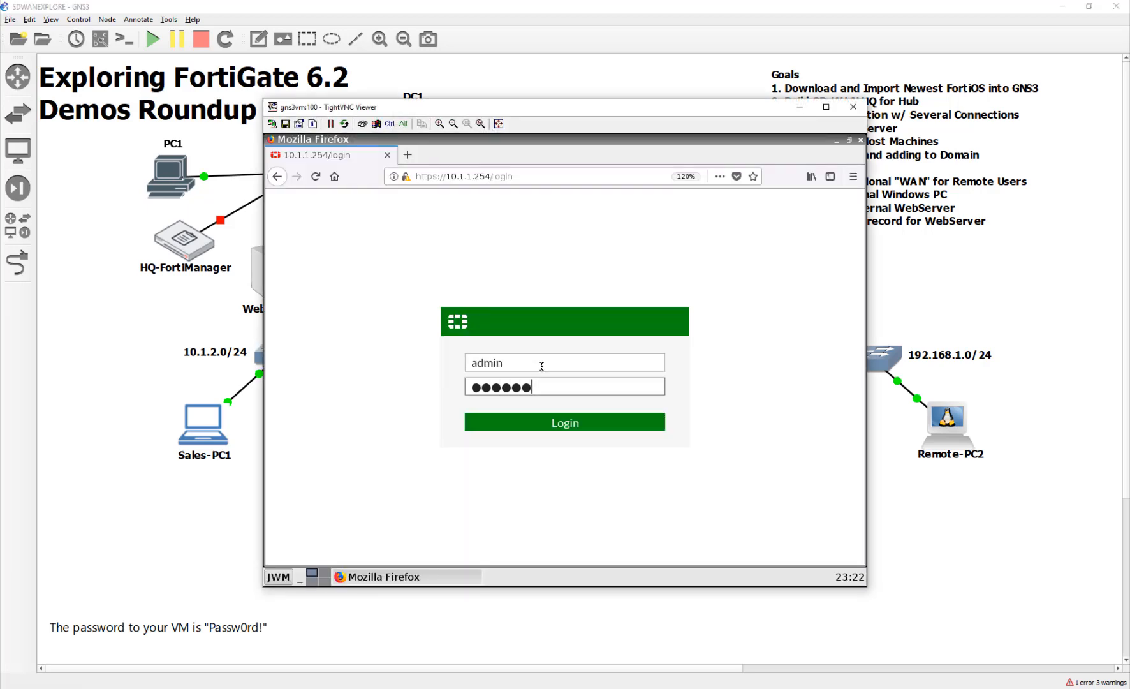
pyautogui.press('Return')
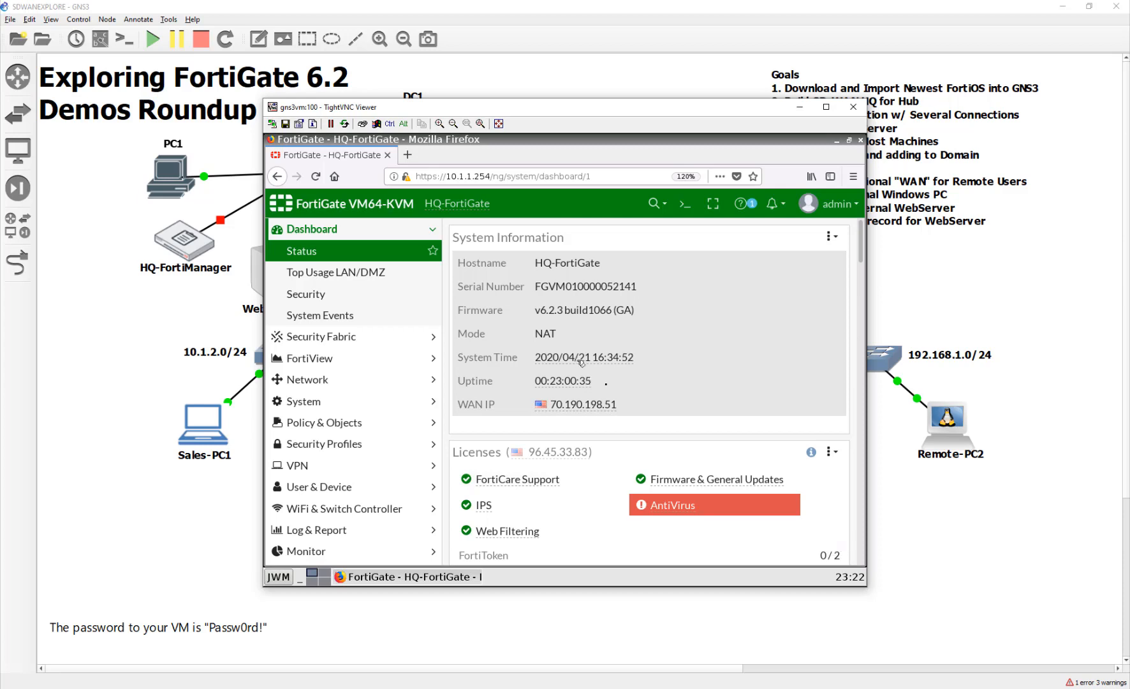
pyautogui.scroll(-3, 611, 400)
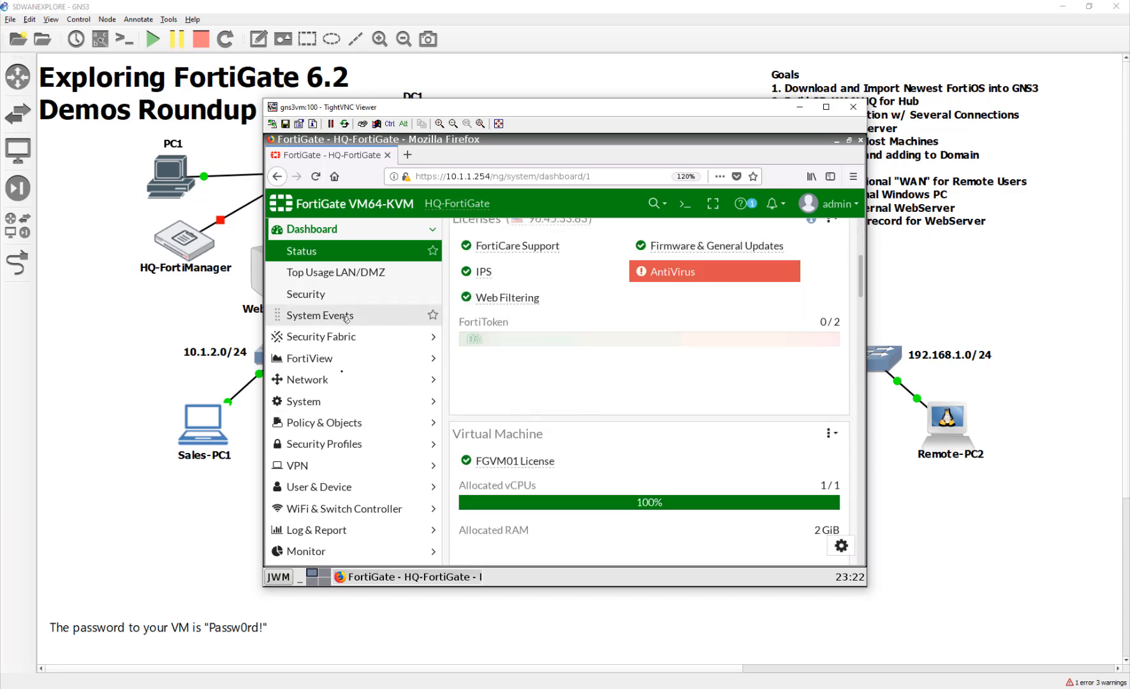
# Edit IPv4 policy 5's destinations and start creating a new Address object.
pyautogui.click(344, 422)
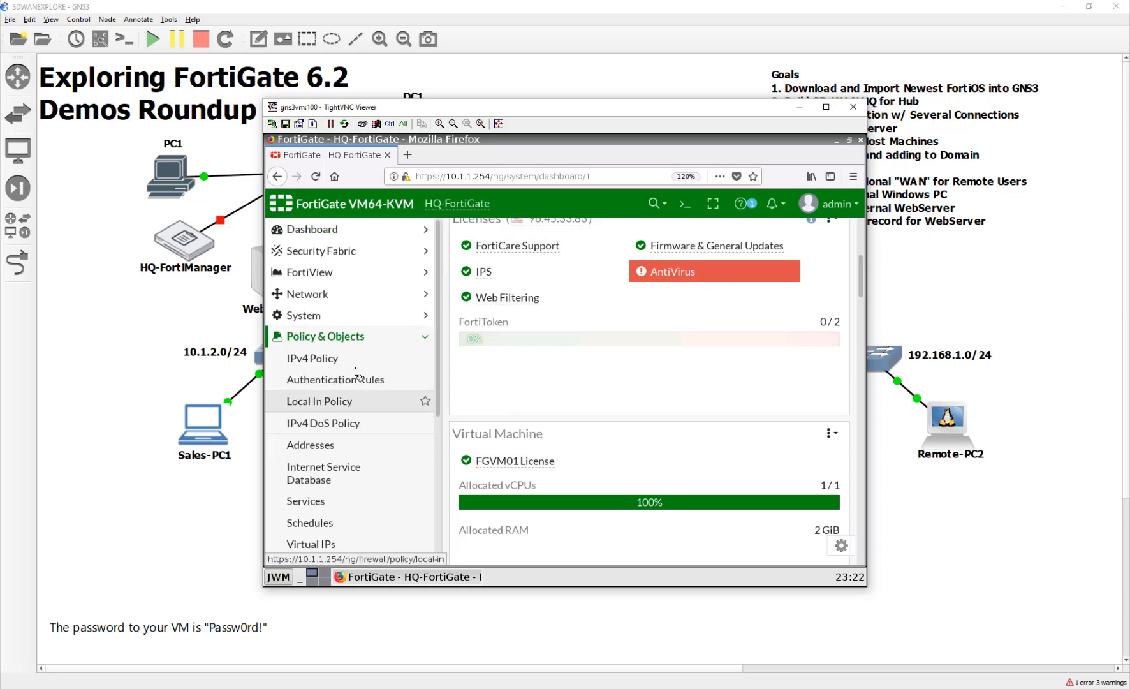
pyautogui.click(361, 358)
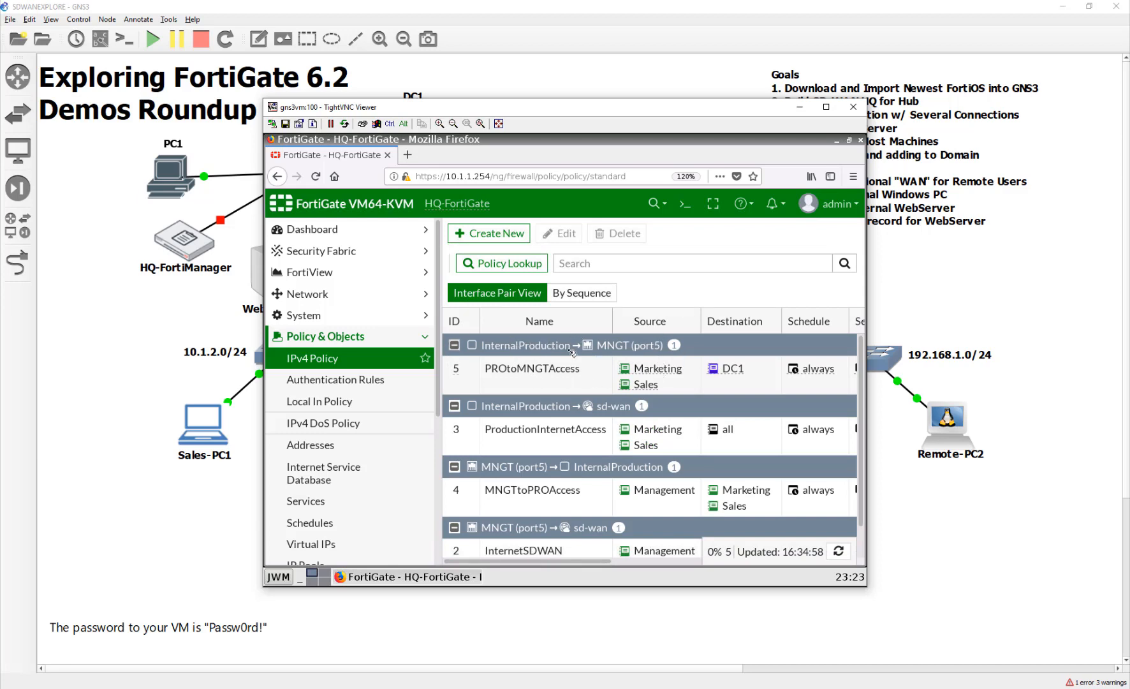
pyautogui.moveTo(740, 376)
pyautogui.click(772, 368)
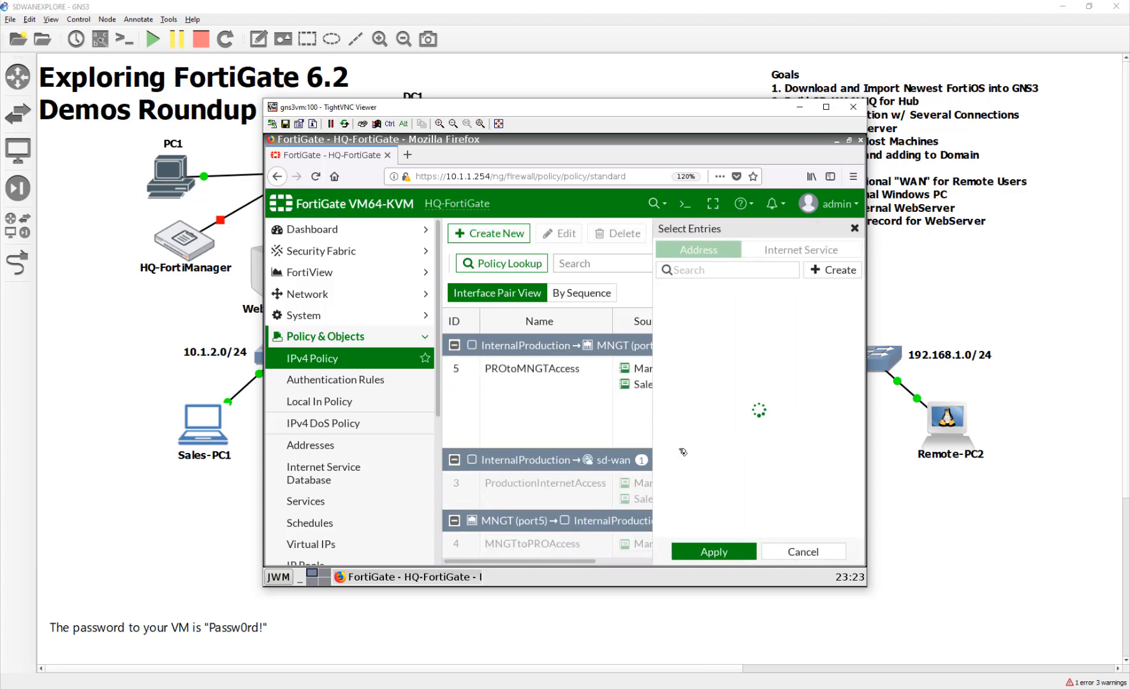
pyautogui.click(818, 274)
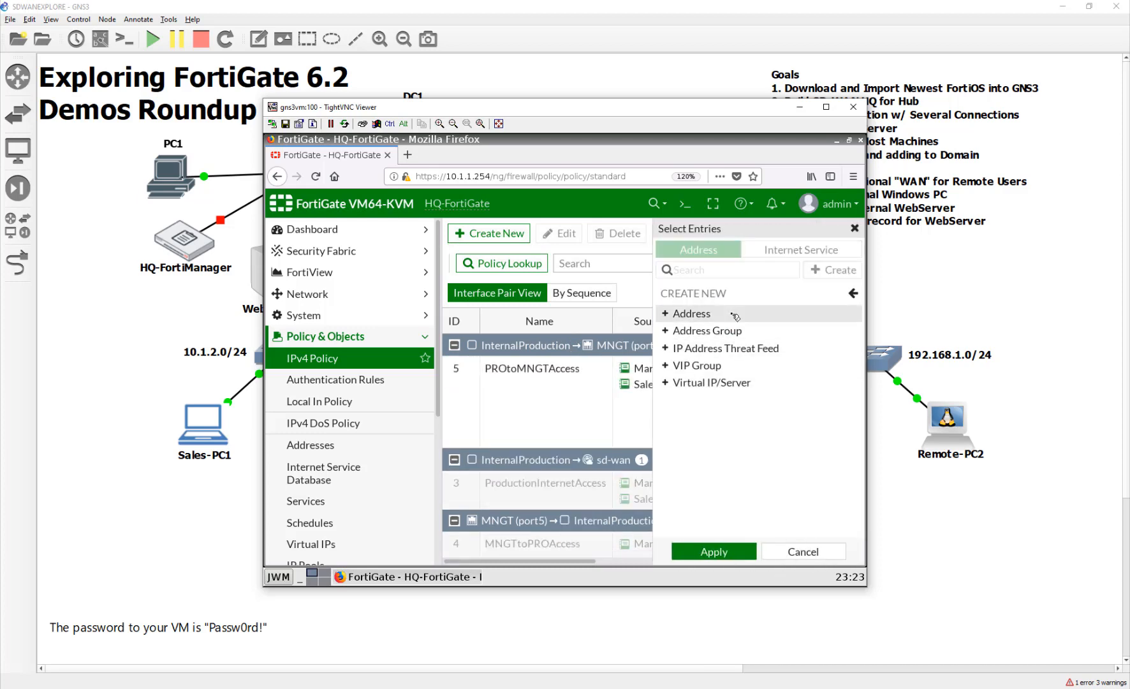
pyautogui.click(733, 315)
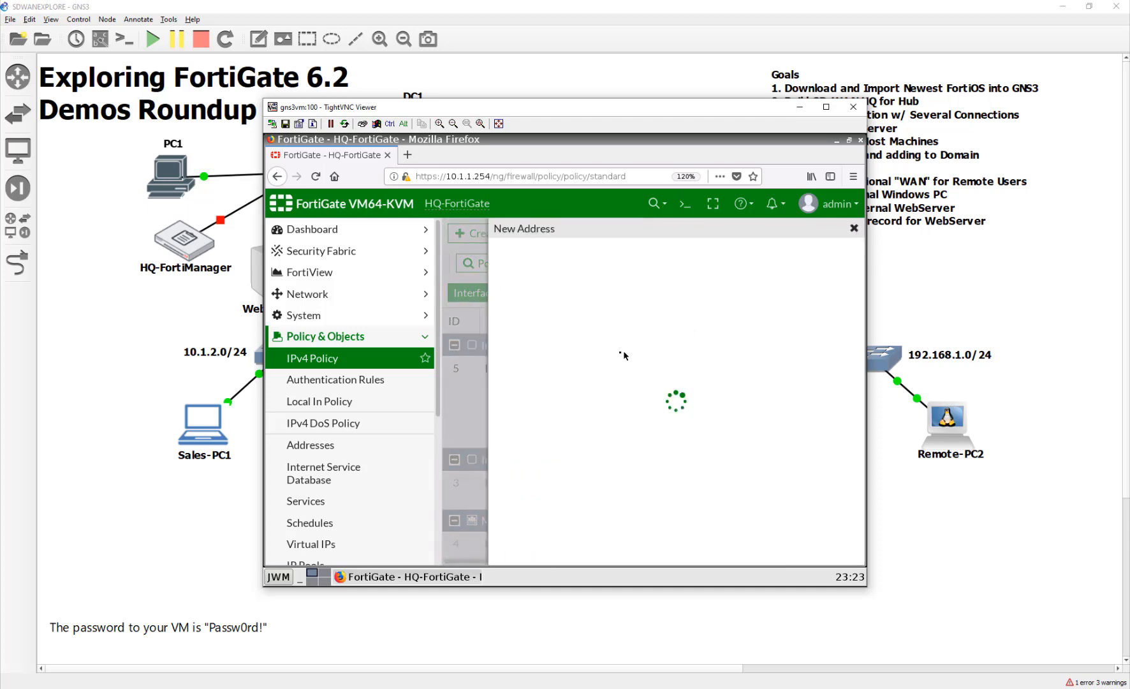
# Define address Internal_WebSever in purple, subnet 10.1.1.5/32, with static route configuration enabled.
pyautogui.click(670, 260)
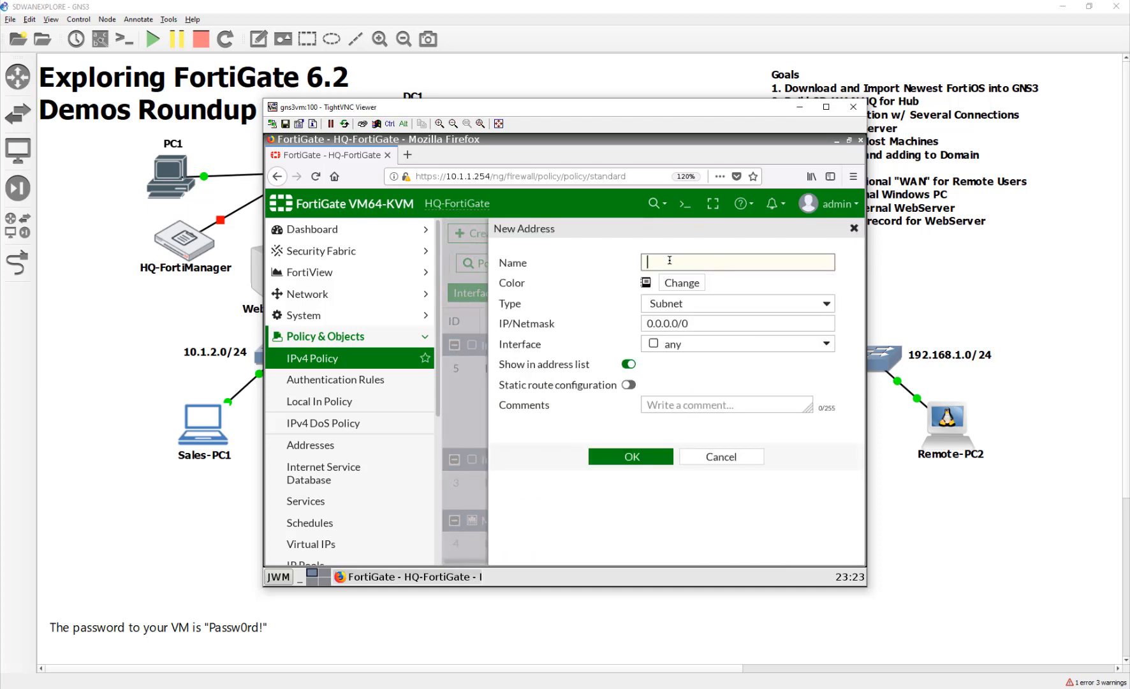
pyautogui.write('Internal_WebServer')
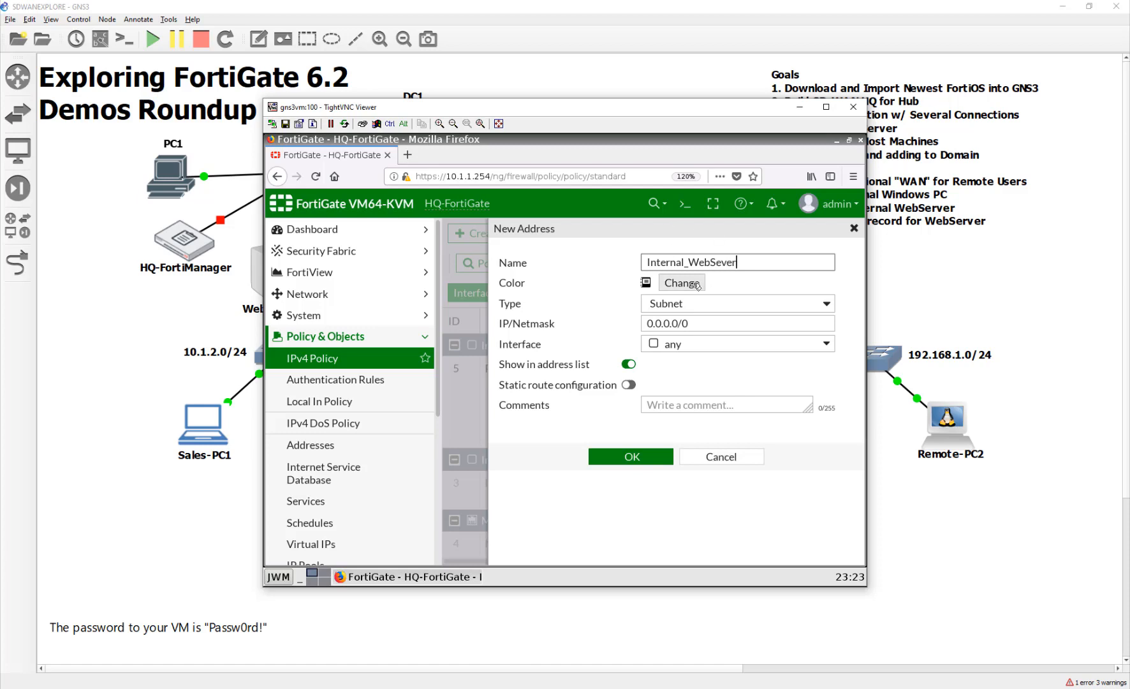
pyautogui.click(693, 283)
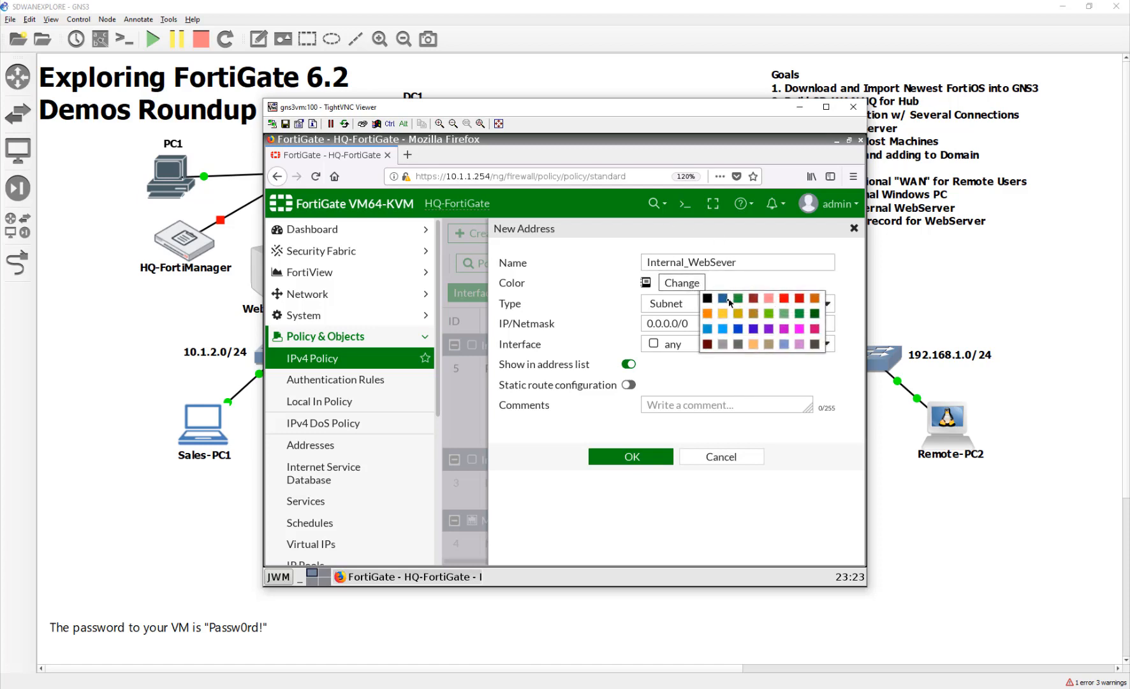
pyautogui.click(753, 329)
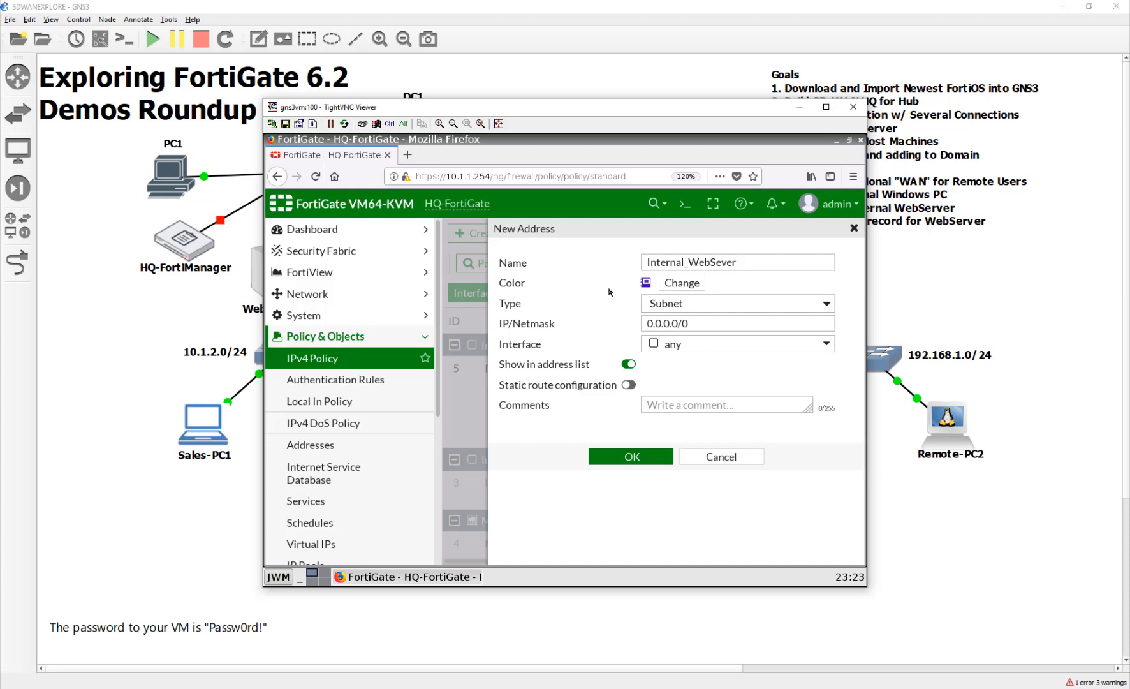
pyautogui.tripleClick(723, 323)
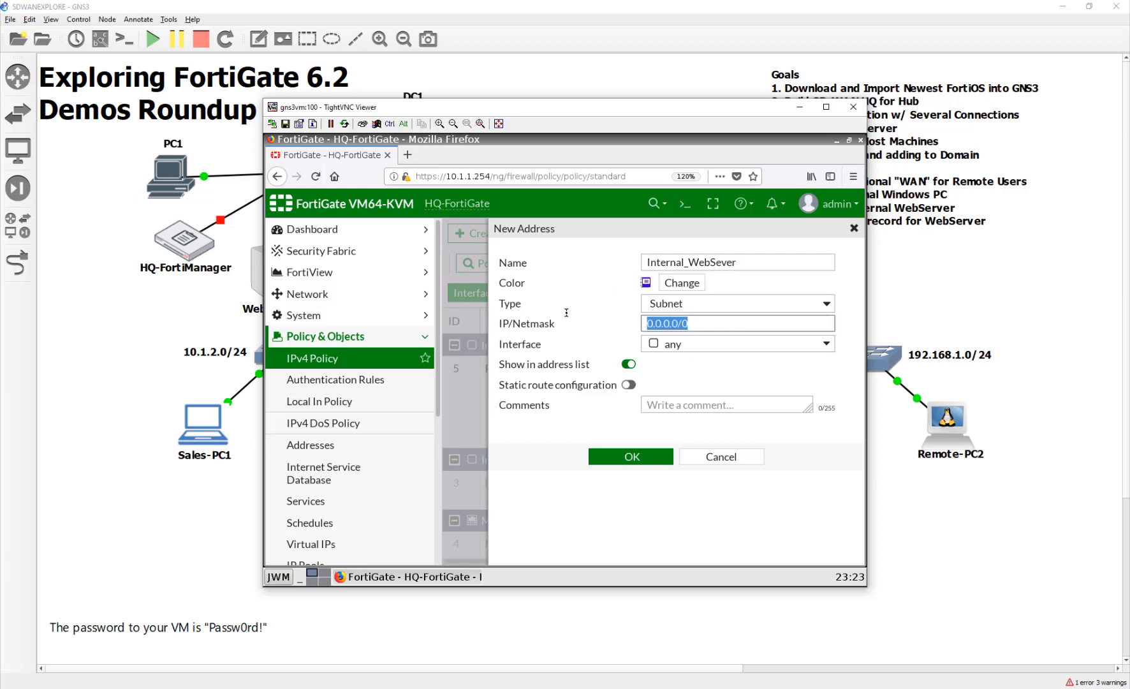
pyautogui.write('10.1.1.5/32')
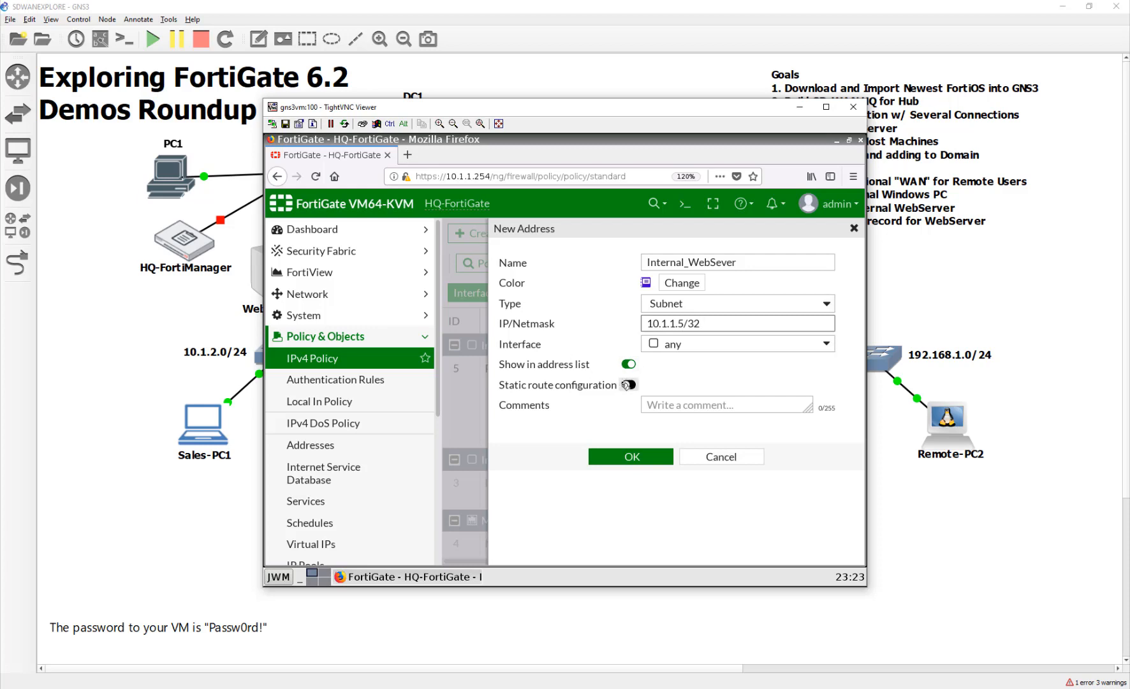
pyautogui.click(575, 386)
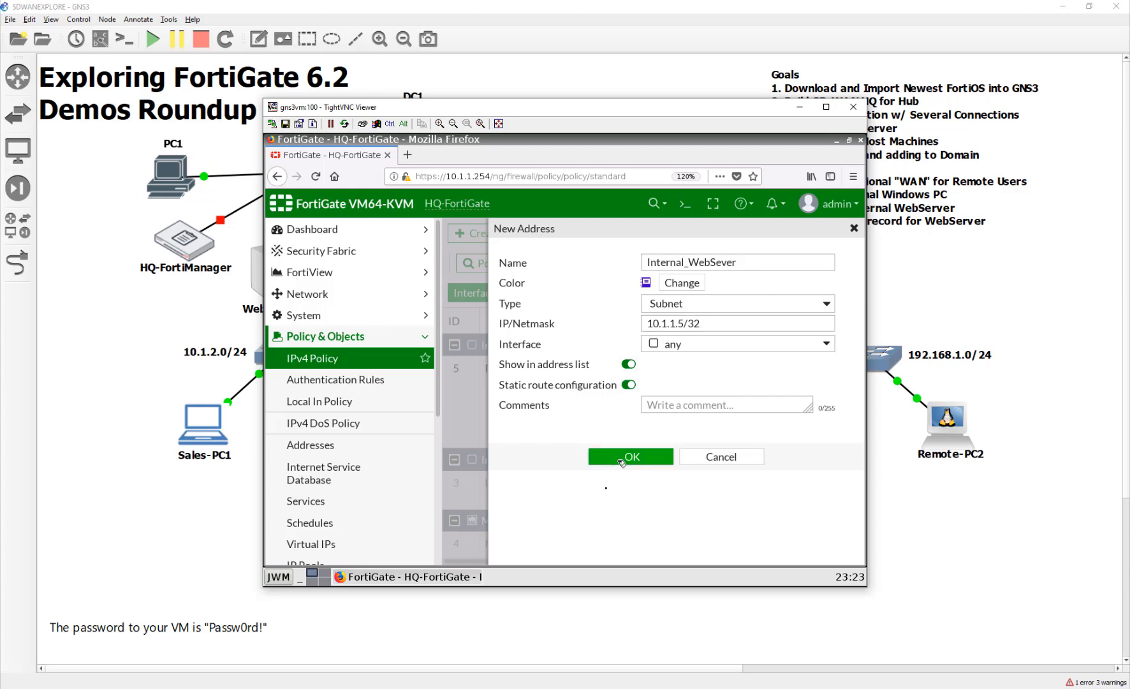
pyautogui.click(609, 456)
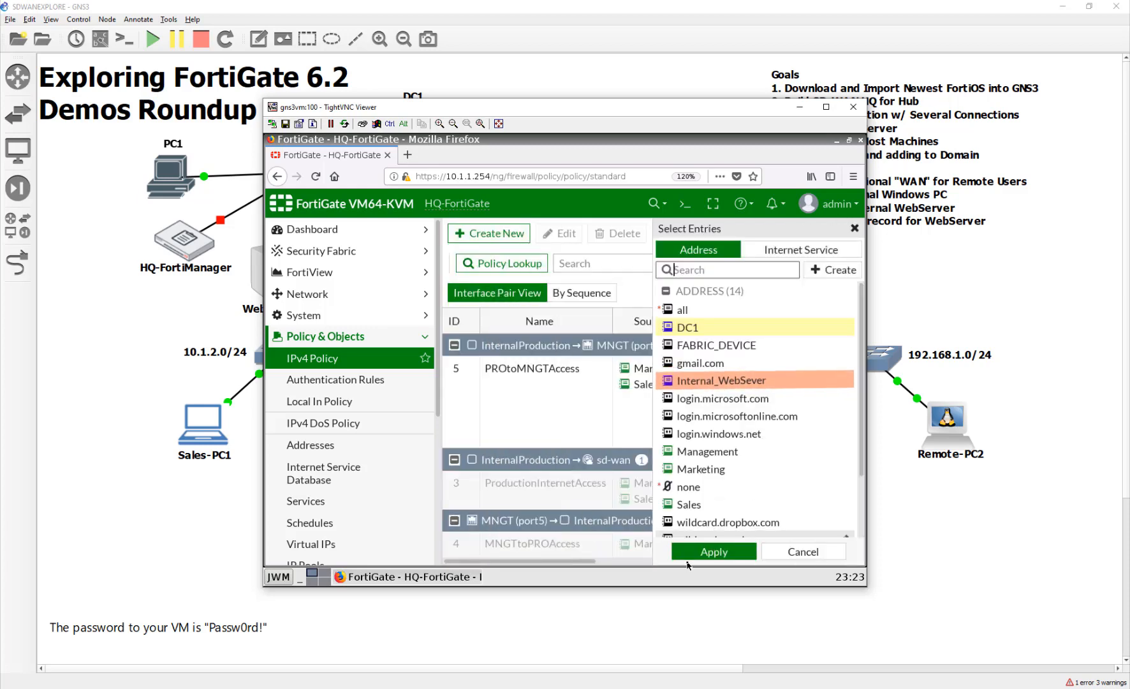
# Select Internal_WebSever as policy 5's extra destination, apply it, and check the policy list.
pyautogui.click(761, 383)
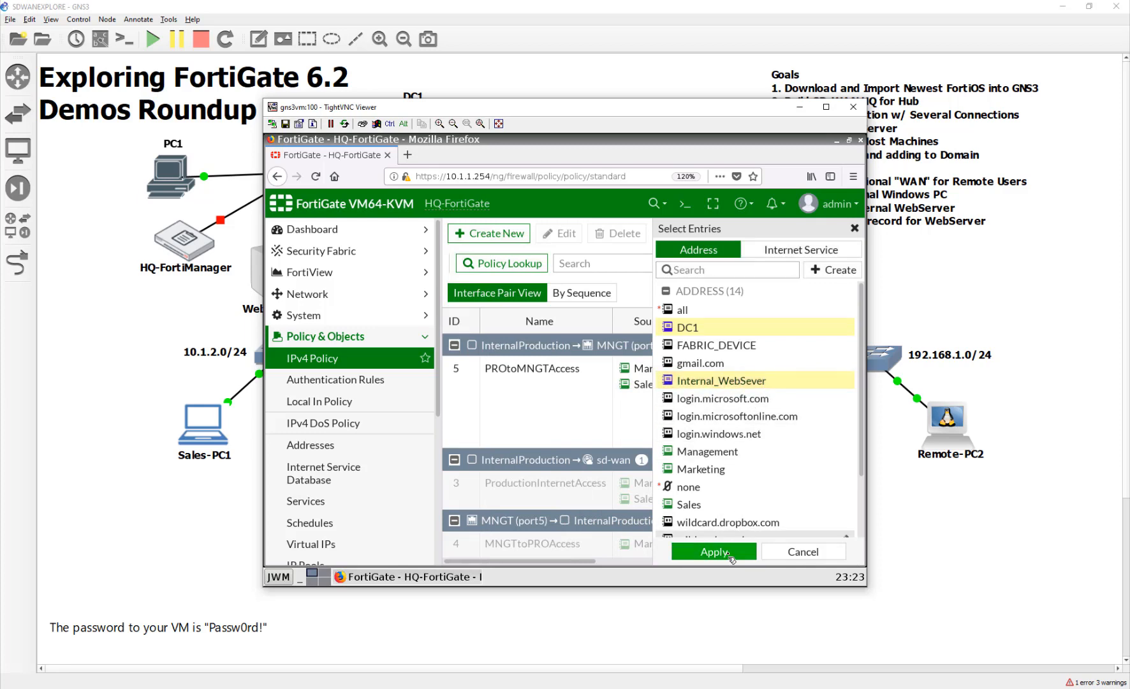
pyautogui.click(730, 553)
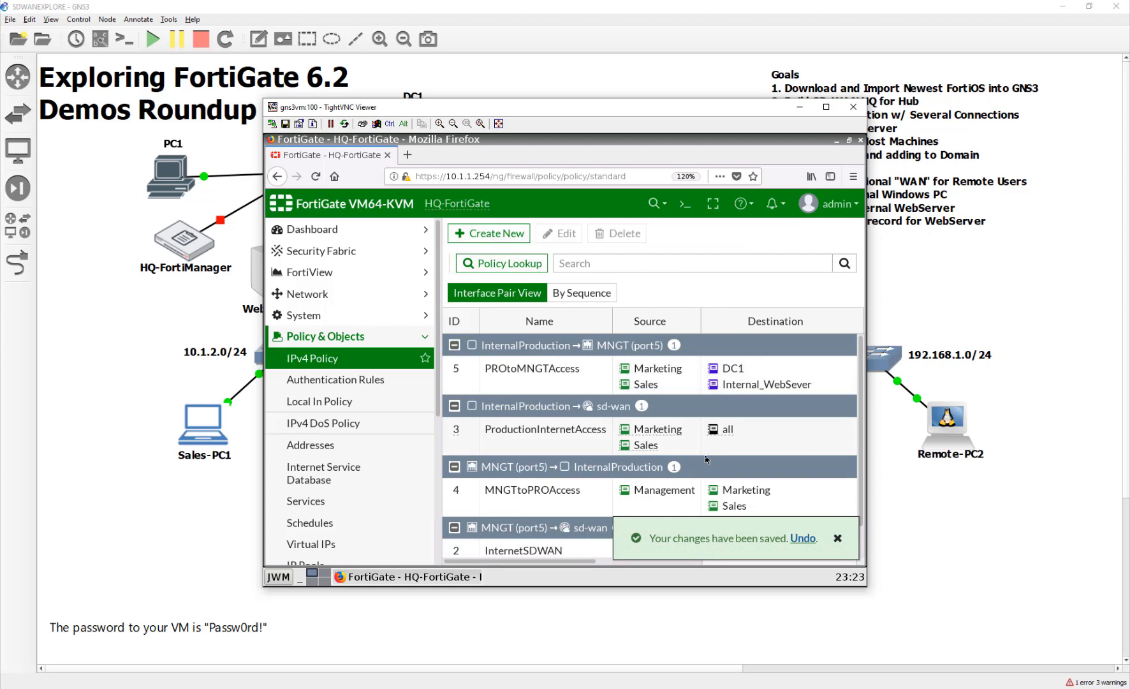
pyautogui.scroll(-1, 706, 459)
pyautogui.click(837, 538)
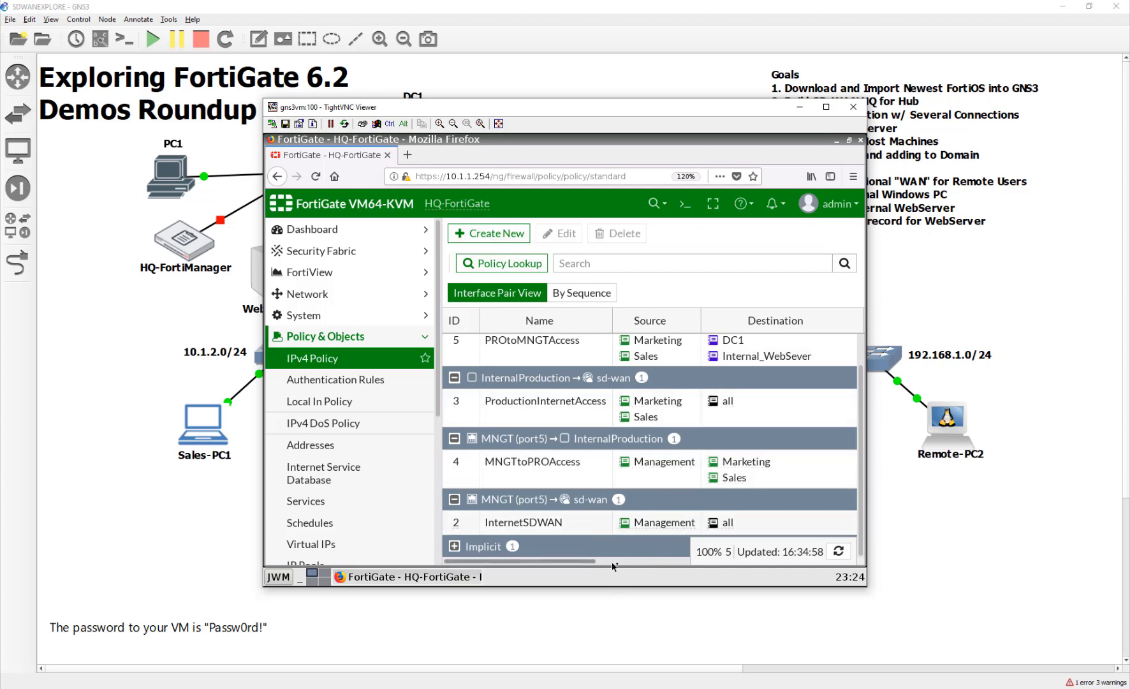
pyautogui.moveTo(612, 565); pyautogui.dragTo(475, 564)
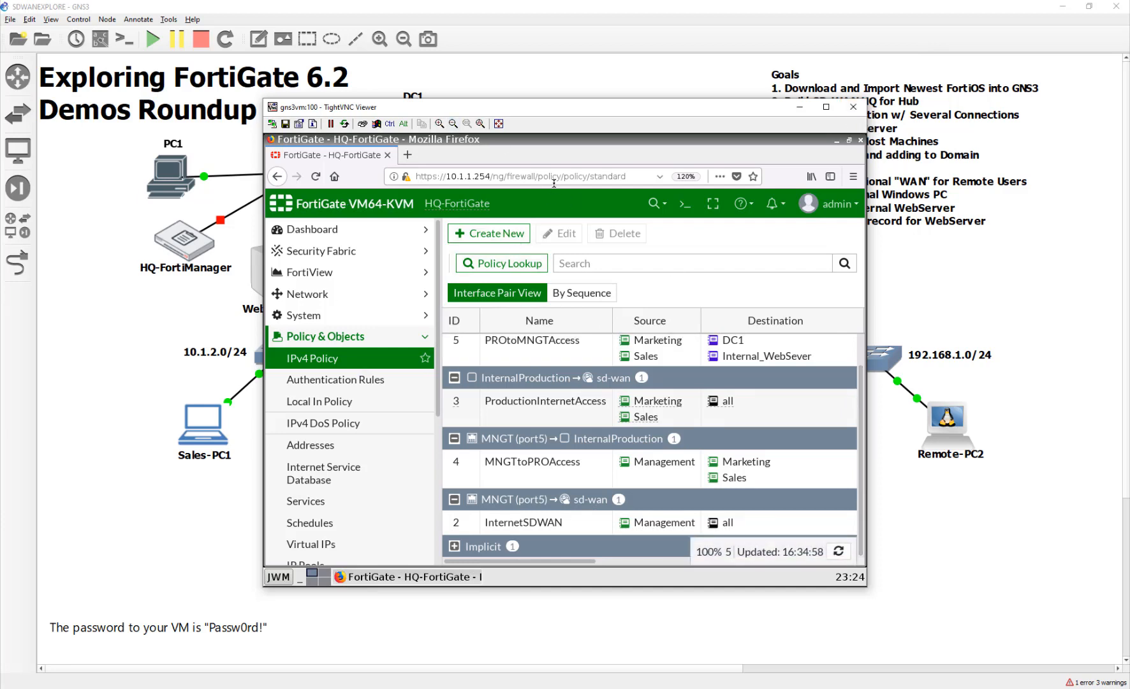
pyautogui.click(554, 182)
pyautogui.tripleClick(607, 177)
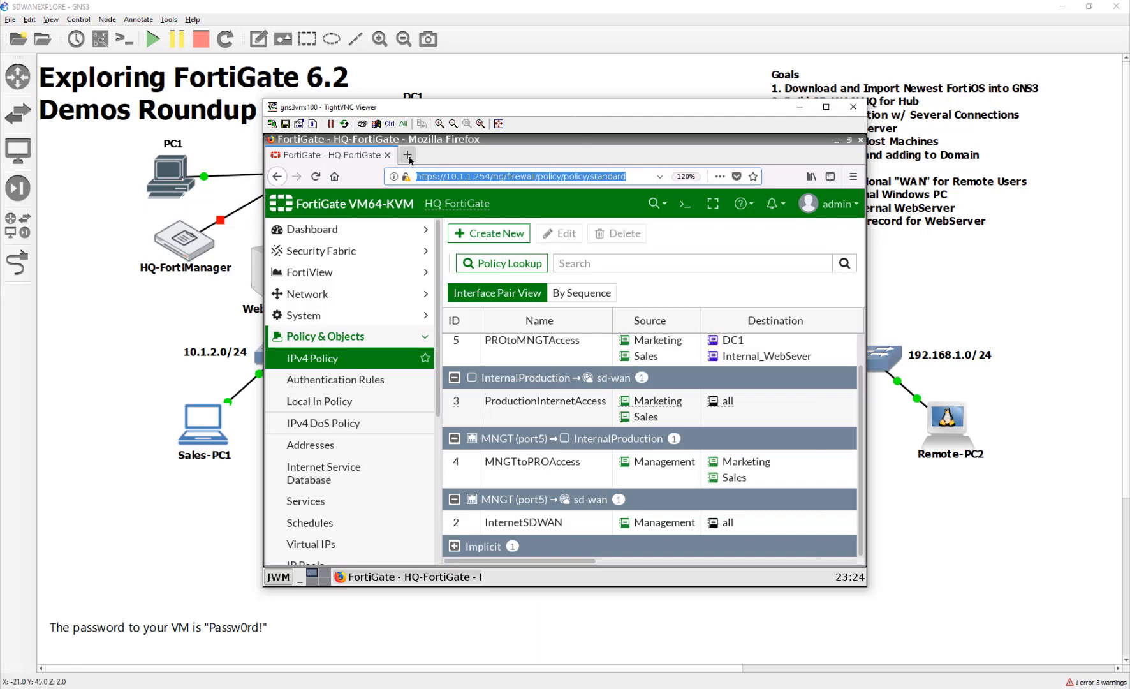
# Browse to 10.1.1.5 in a new Firefox tab to view the Networkers' Toolkit page.
pyautogui.click(407, 156)
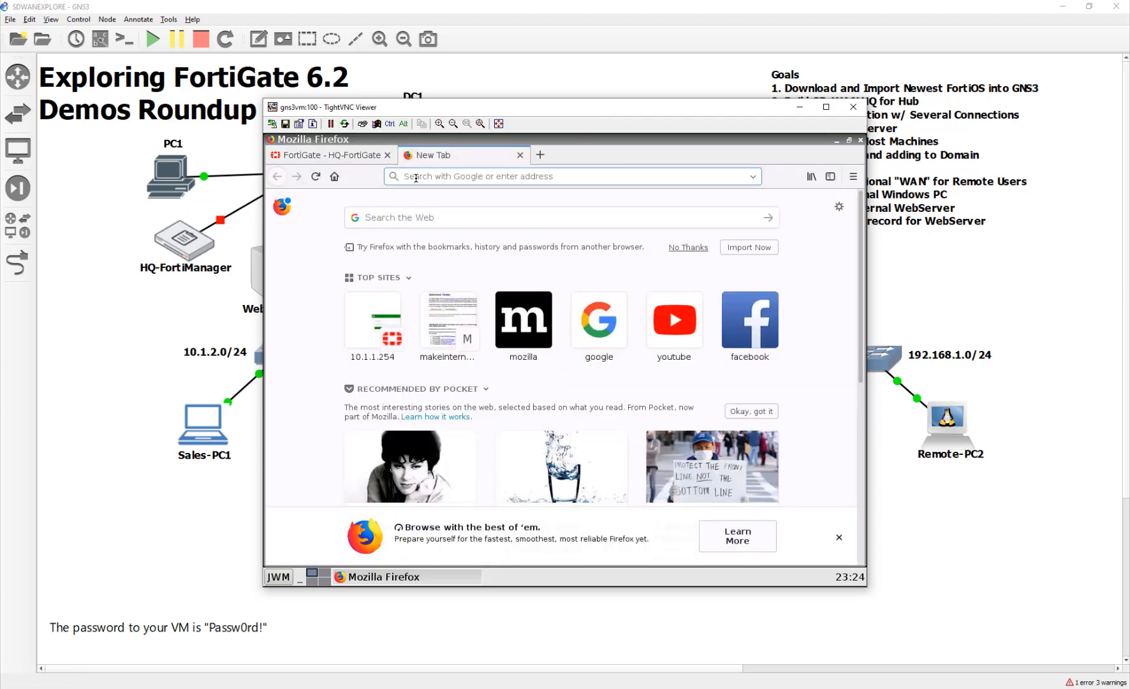
pyautogui.write('10.1.1.')
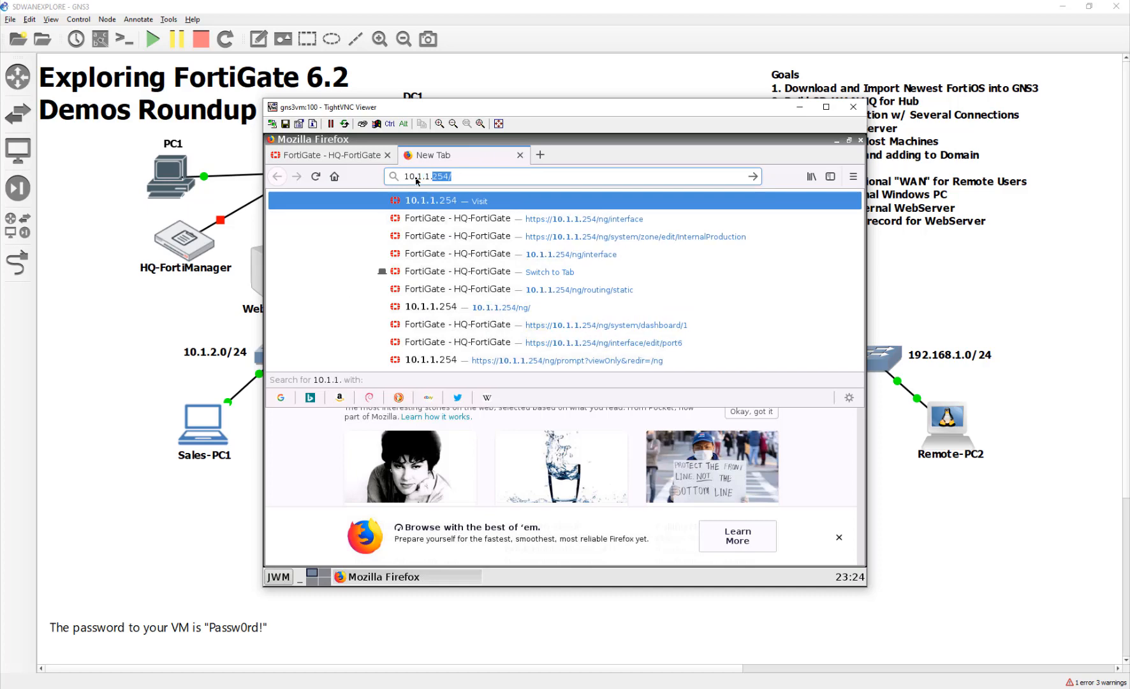
pyautogui.write('5')
pyautogui.press('Return')
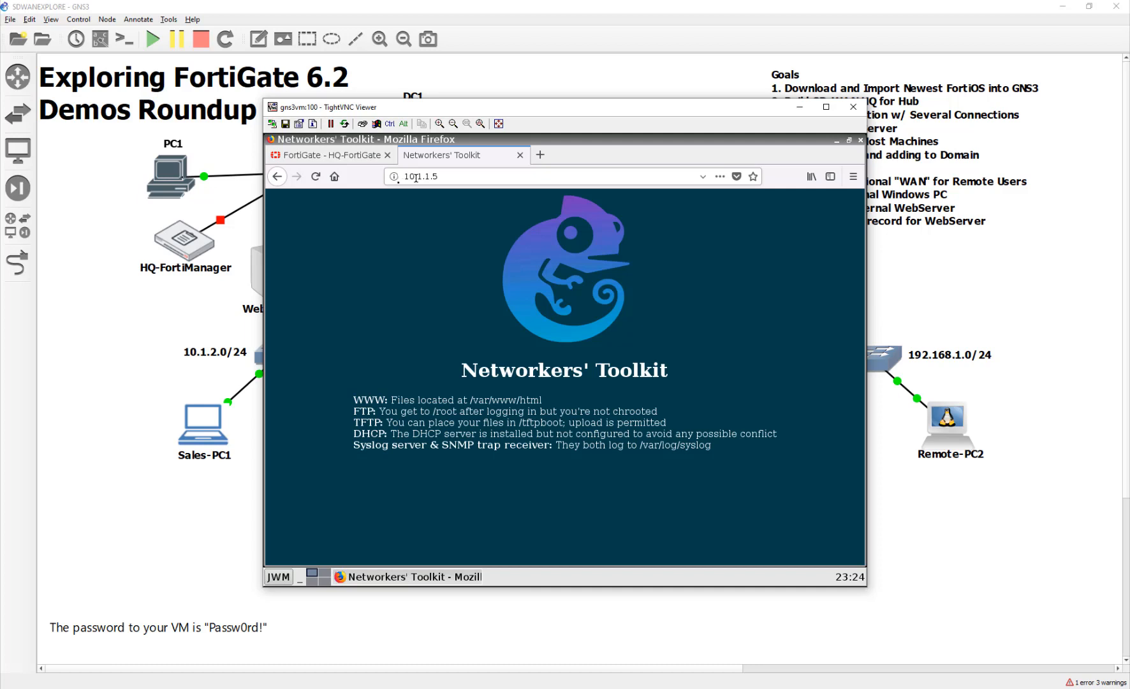
pyautogui.moveTo(543, 400); pyautogui.dragTo(390, 402)
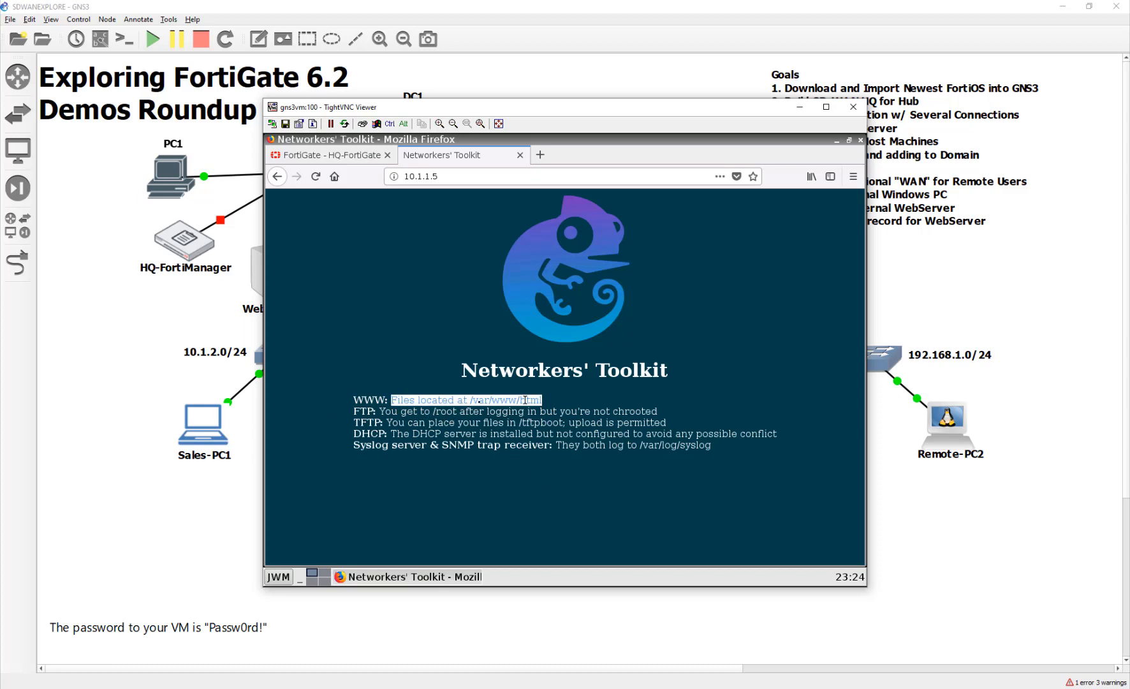
pyautogui.click(573, 442)
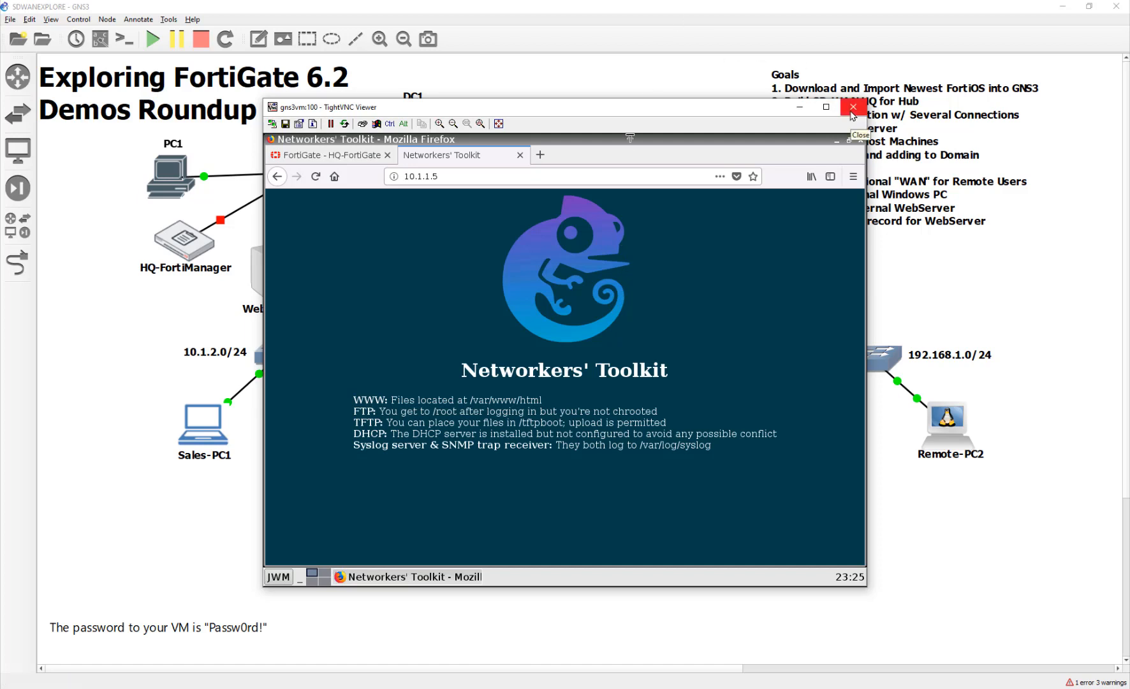
# Open DC1's console and sign in as the administrator with the account password.
pyautogui.click(851, 109)
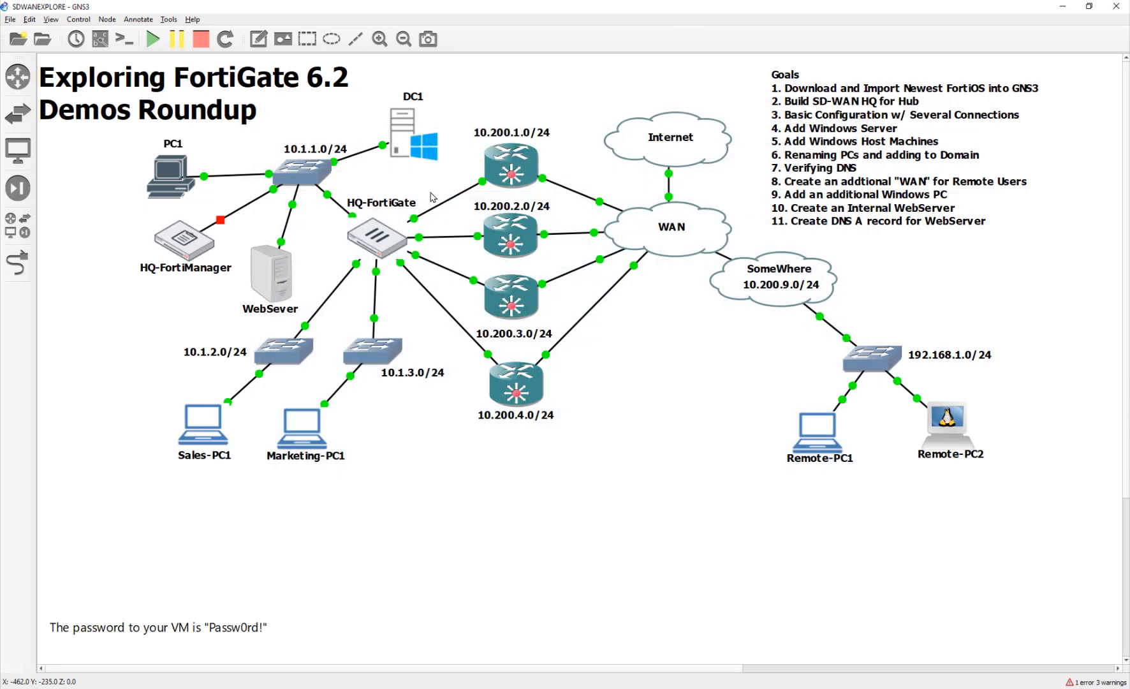
pyautogui.doubleClick(413, 150)
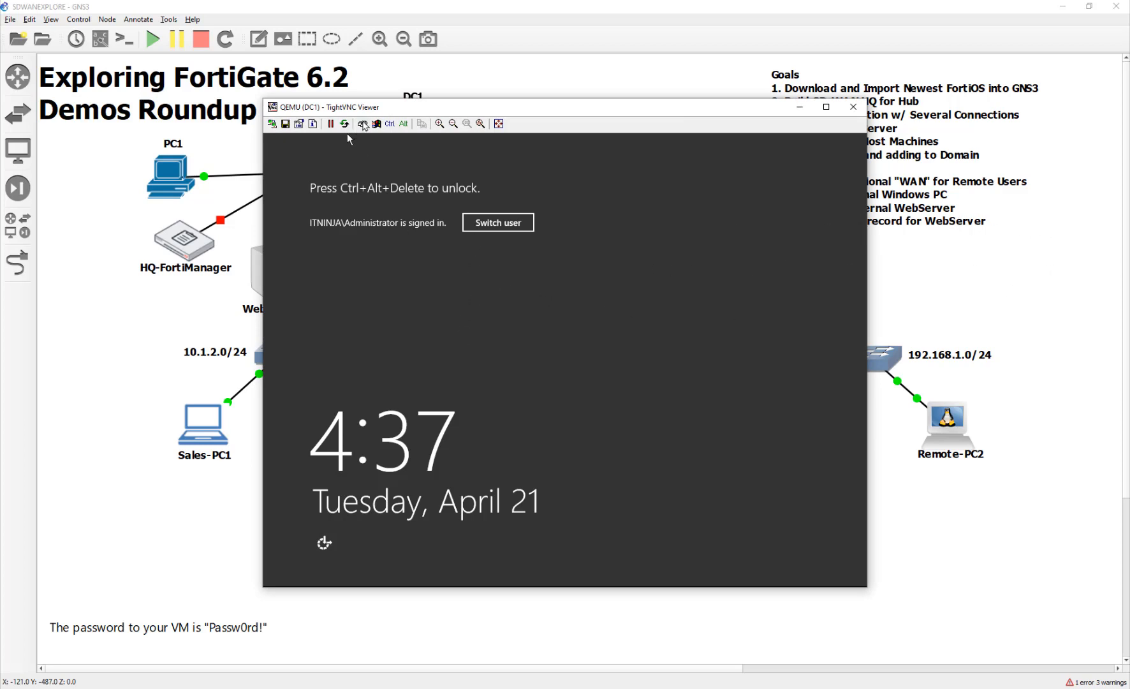
pyautogui.click(363, 124)
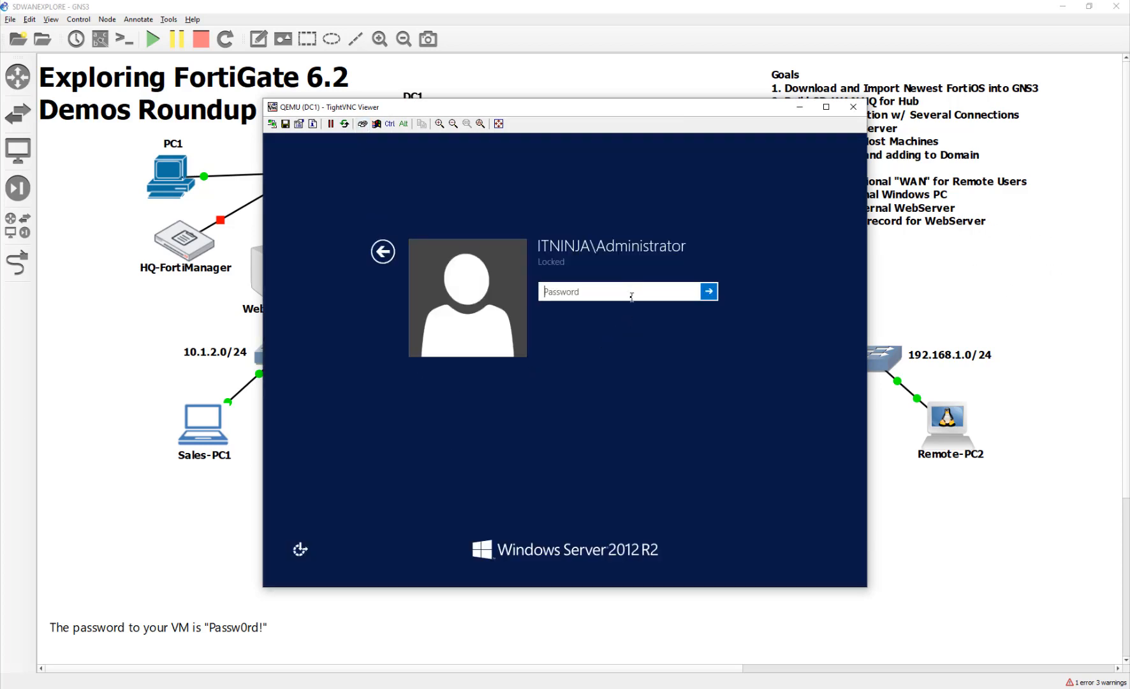
pyautogui.write('Pa')
pyautogui.press('BackSpace')
pyautogui.press('BackSpace')
pyautogui.press('BackSpace')
pyautogui.press('BackSpace')
pyautogui.write('Passw0')
pyautogui.write('rd!')
pyautogui.press('Return')
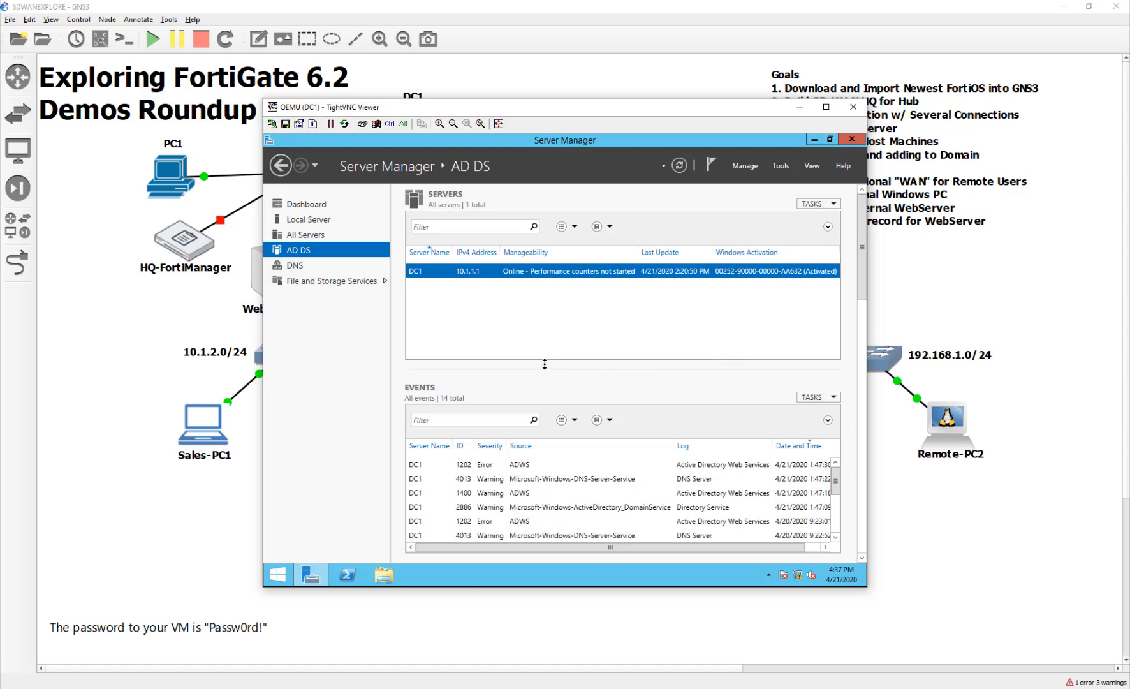
pyautogui.click(786, 169)
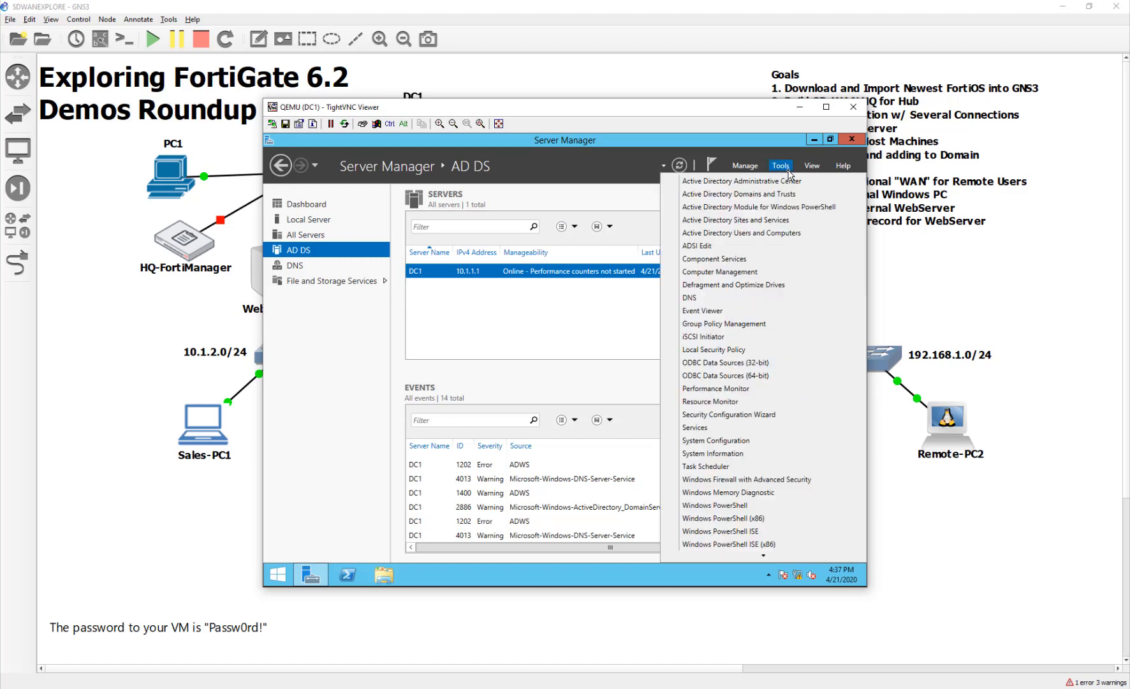
# In DNS Manager, add host record hr with IP 10.1.1.5 to the ITNINJA.lab zone.
pyautogui.click(690, 297)
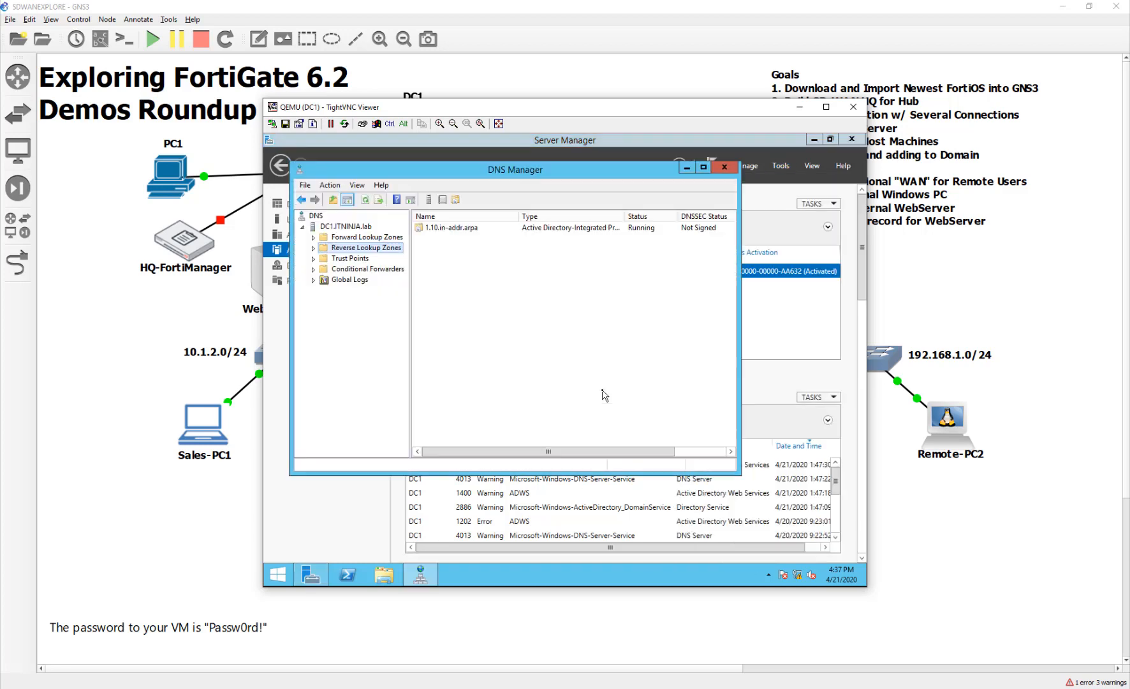
pyautogui.click(376, 238)
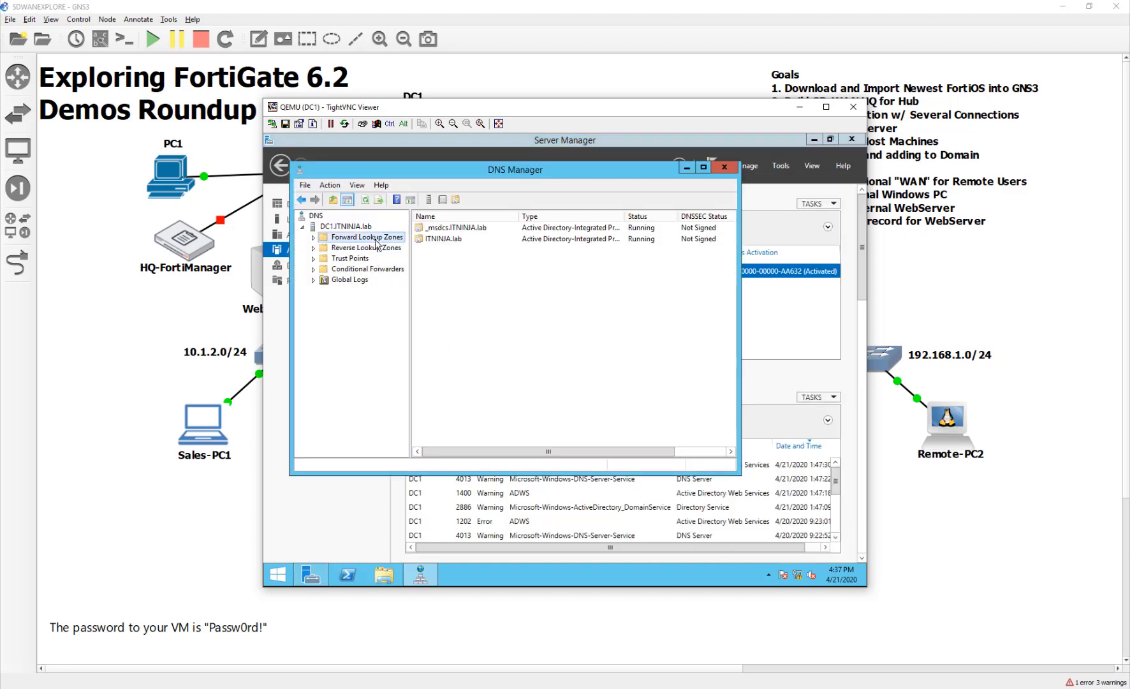
pyautogui.doubleClick(426, 241)
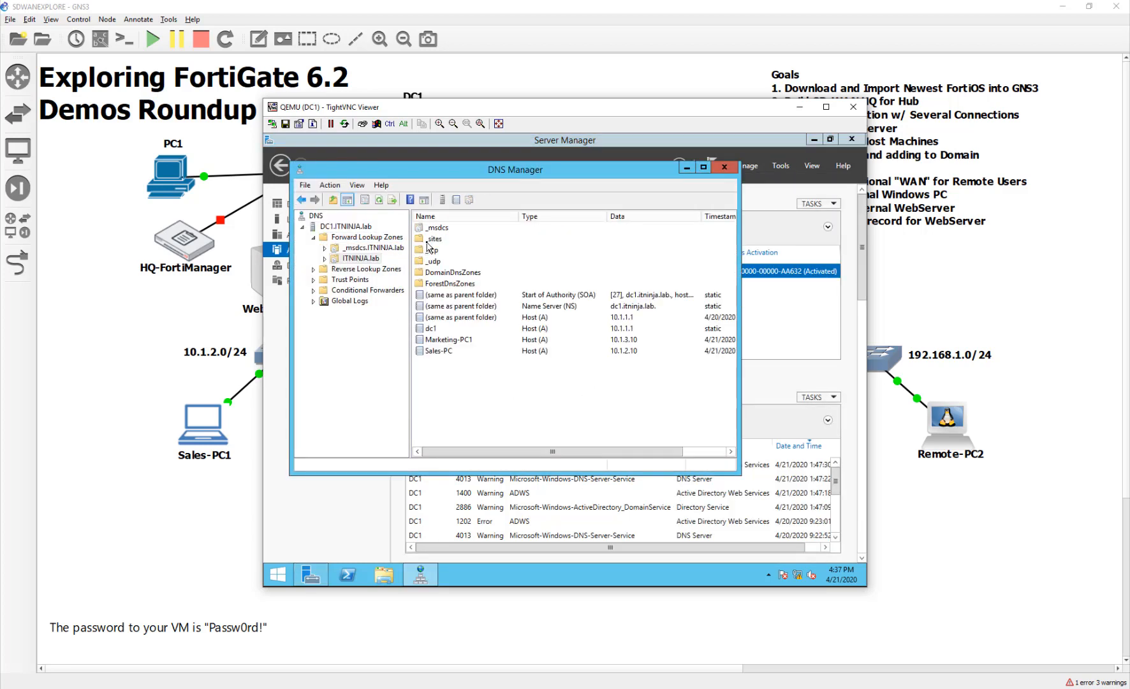
pyautogui.rightClick(478, 381)
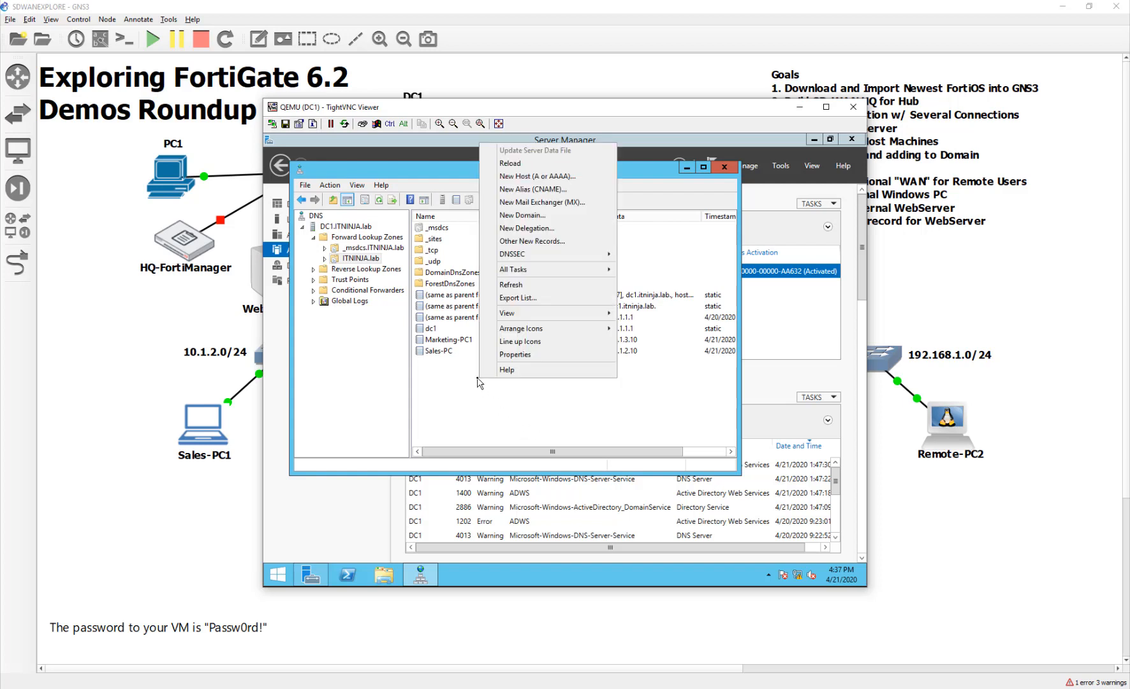
pyautogui.click(537, 176)
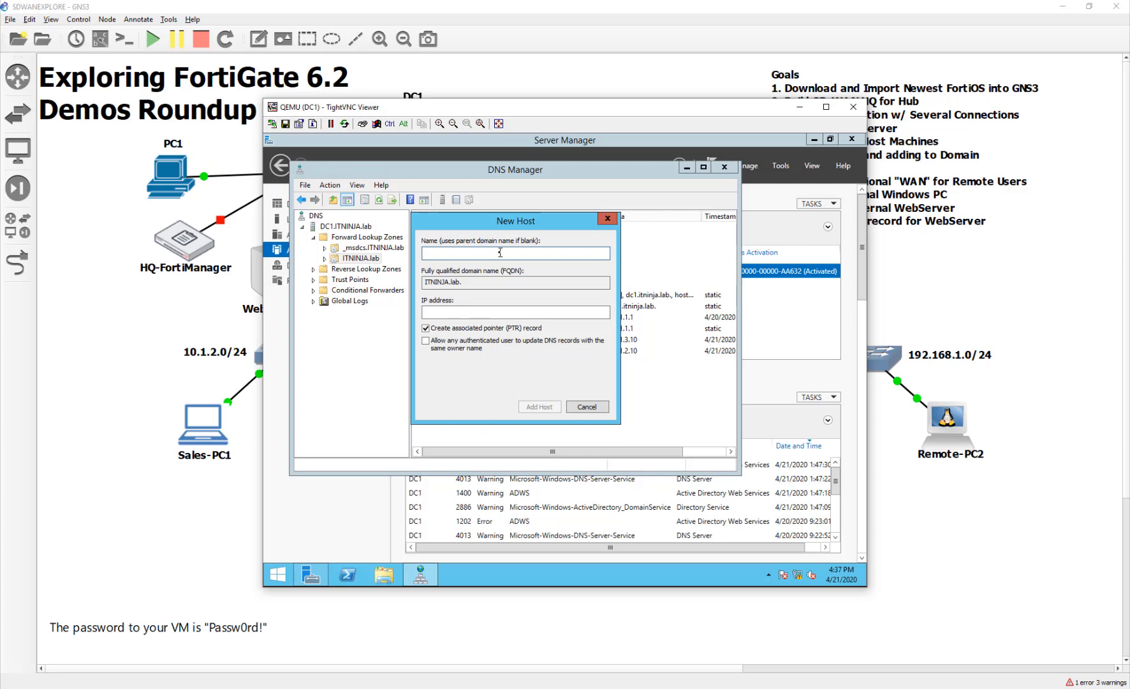
pyautogui.write('hr')
pyautogui.press('Tab')
pyautogui.press('Tab')
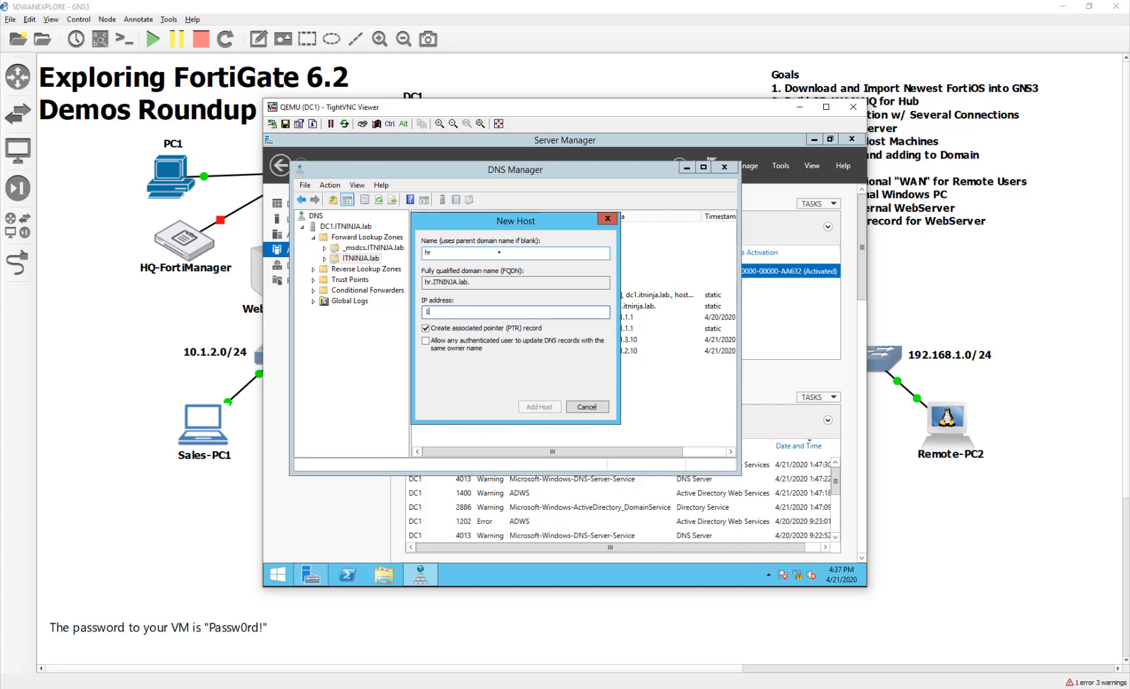
pyautogui.write('5')
pyautogui.click(539, 406)
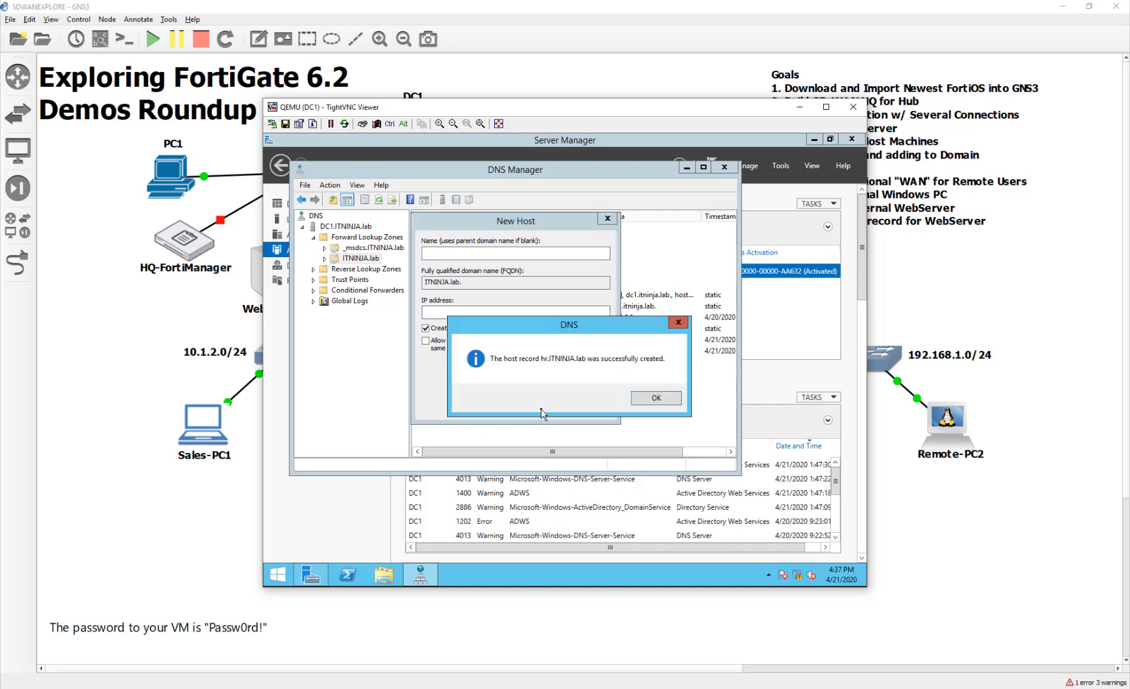
pyautogui.click(666, 400)
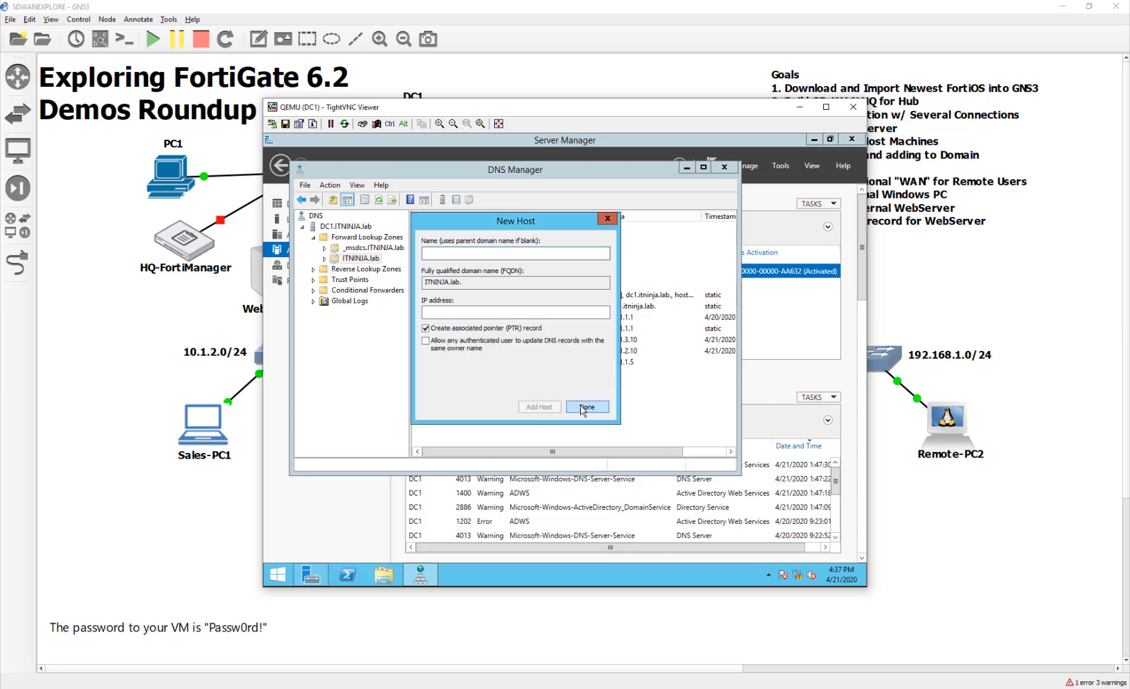
pyautogui.click(583, 408)
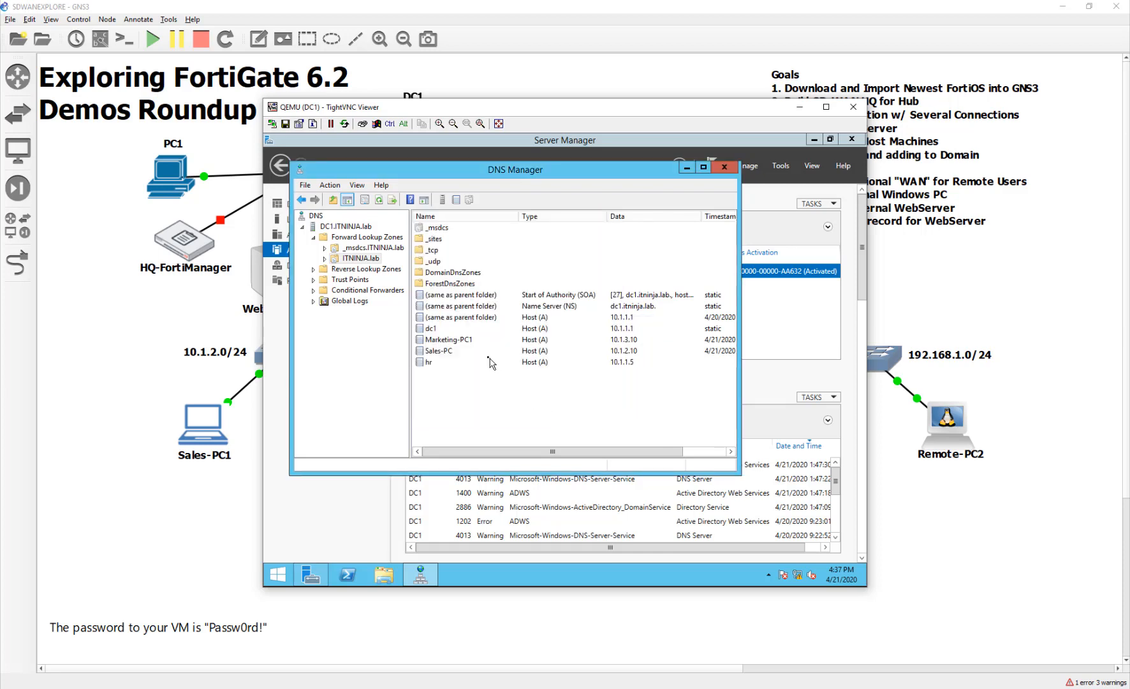
# Check the hr record's properties, then close DNS Manager and return to the topology.
pyautogui.doubleClick(543, 362)
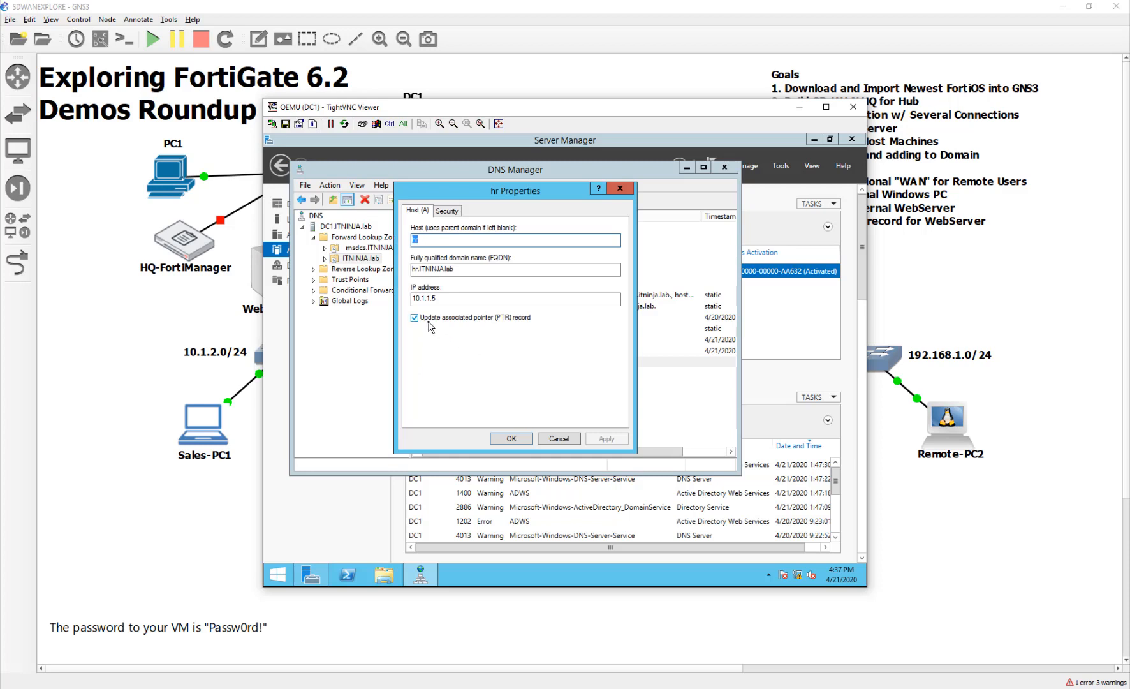
pyautogui.click(513, 440)
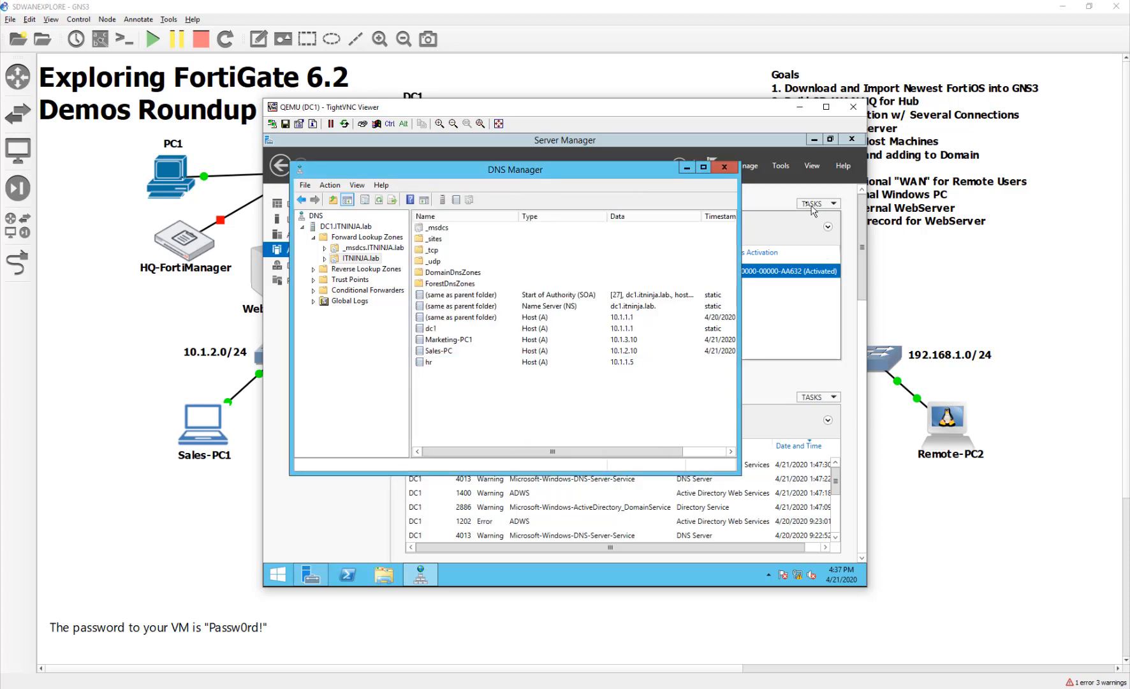
pyautogui.click(724, 167)
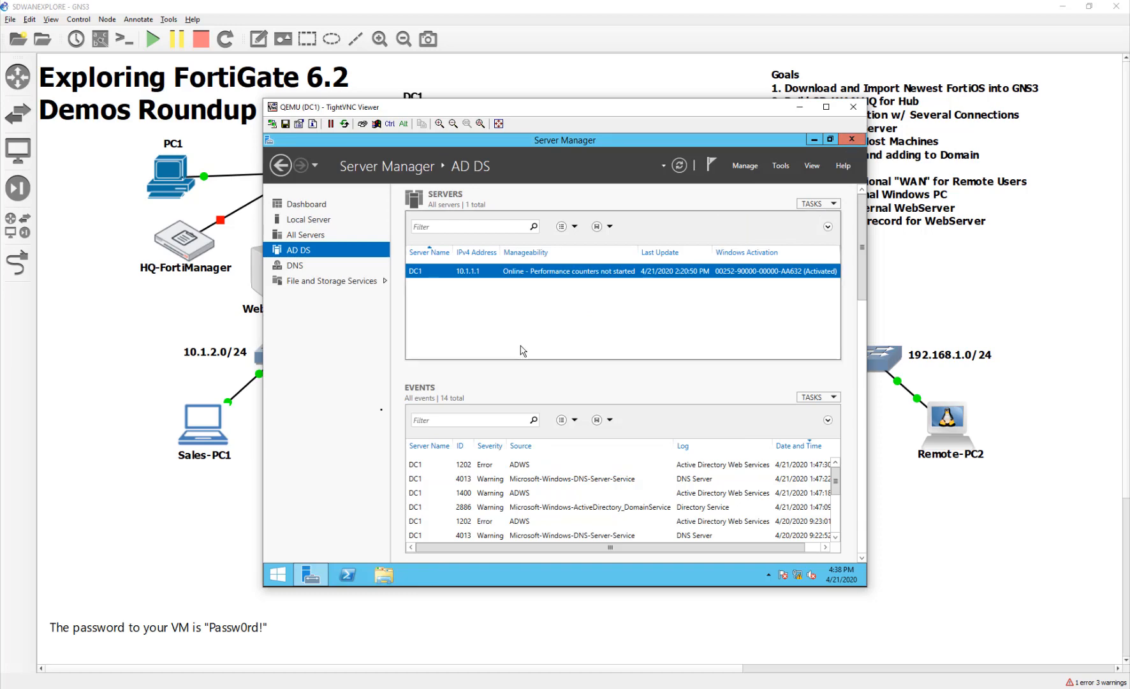
pyautogui.click(243, 496)
# Open Sales-PC1's console and sign in to Windows 10 with the account password.
pyautogui.doubleClick(191, 435)
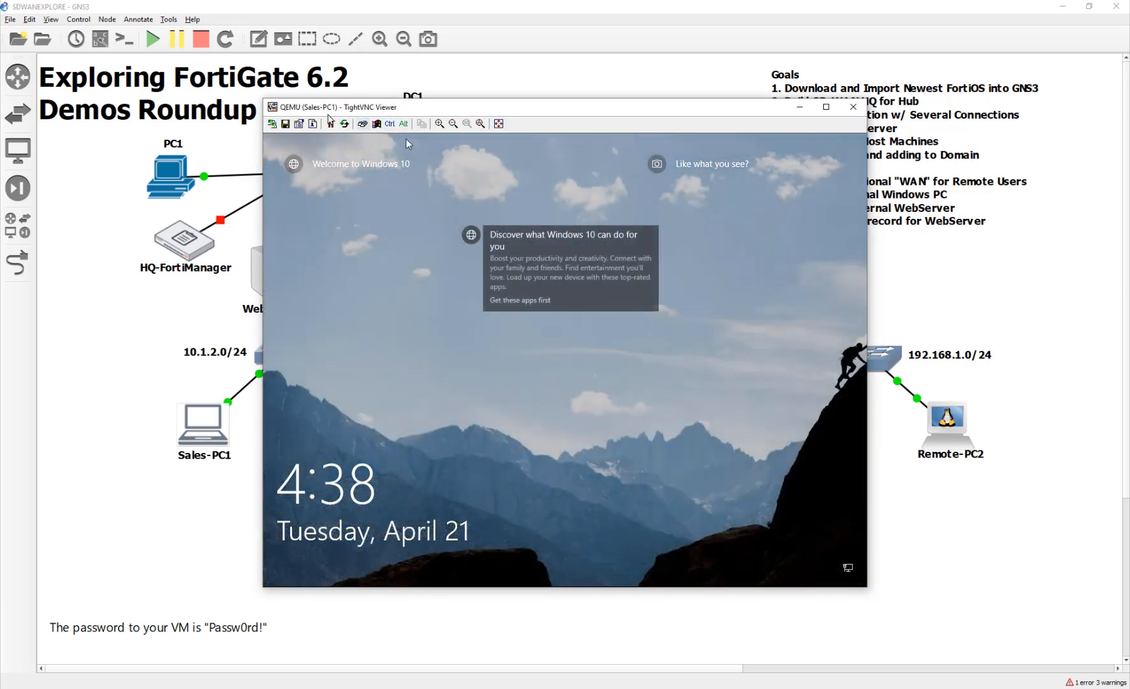
pyautogui.click(593, 389)
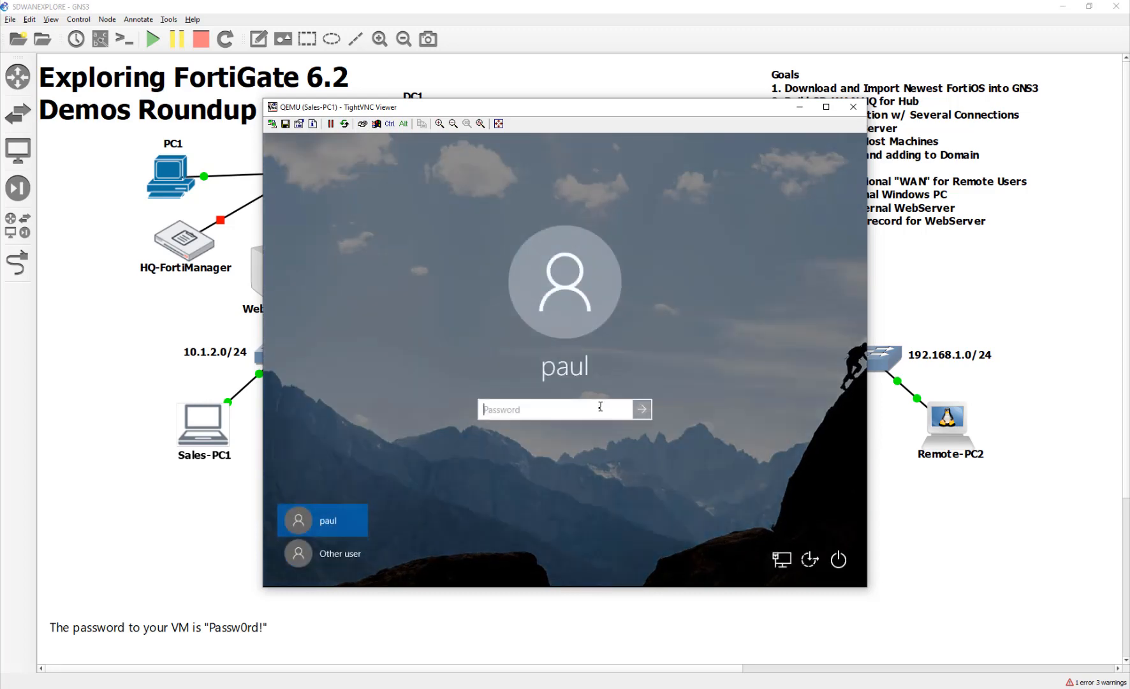
pyautogui.write('Passw0rd!')
pyautogui.press('Return')
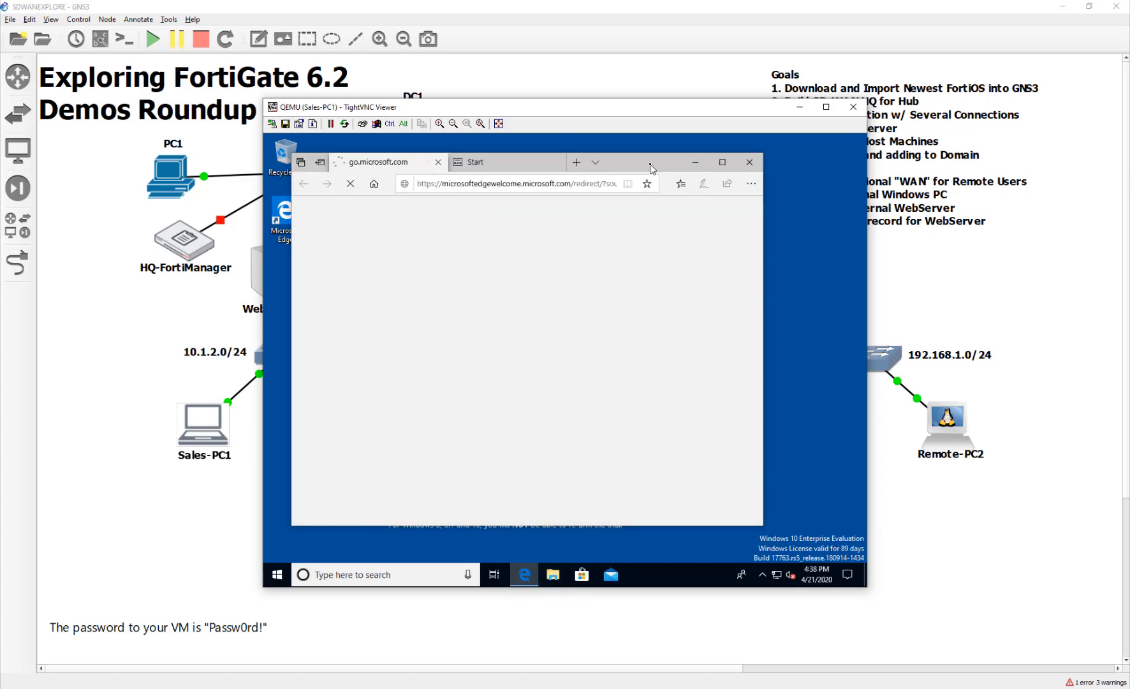
pyautogui.doubleClick(651, 168)
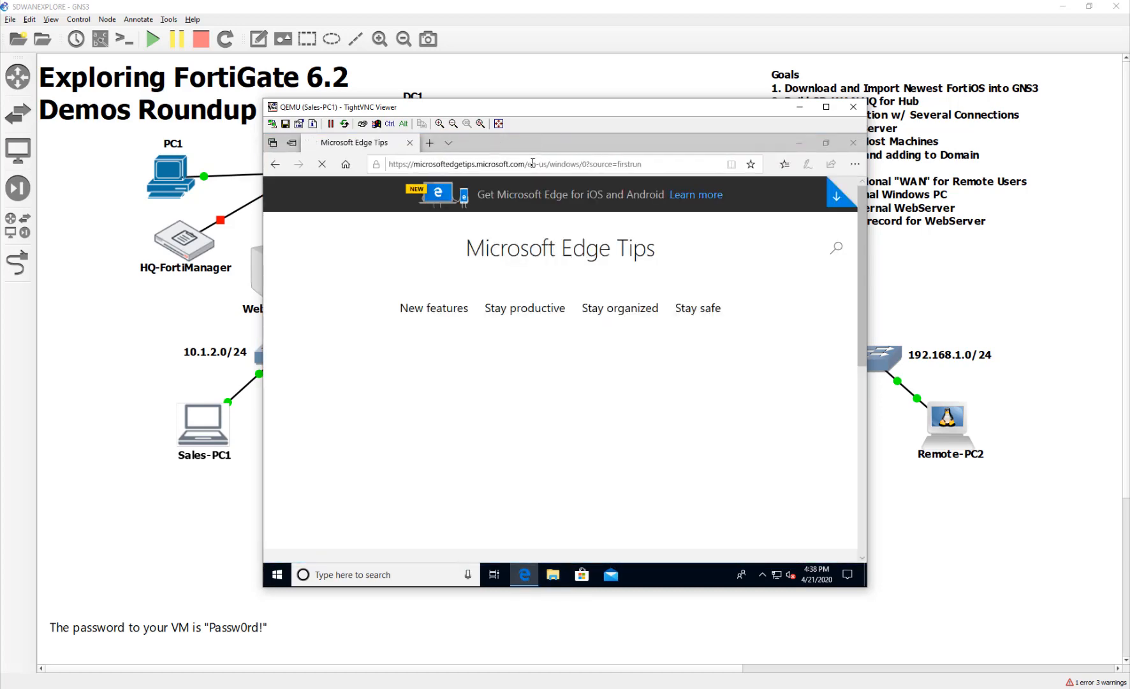
pyautogui.click(609, 165)
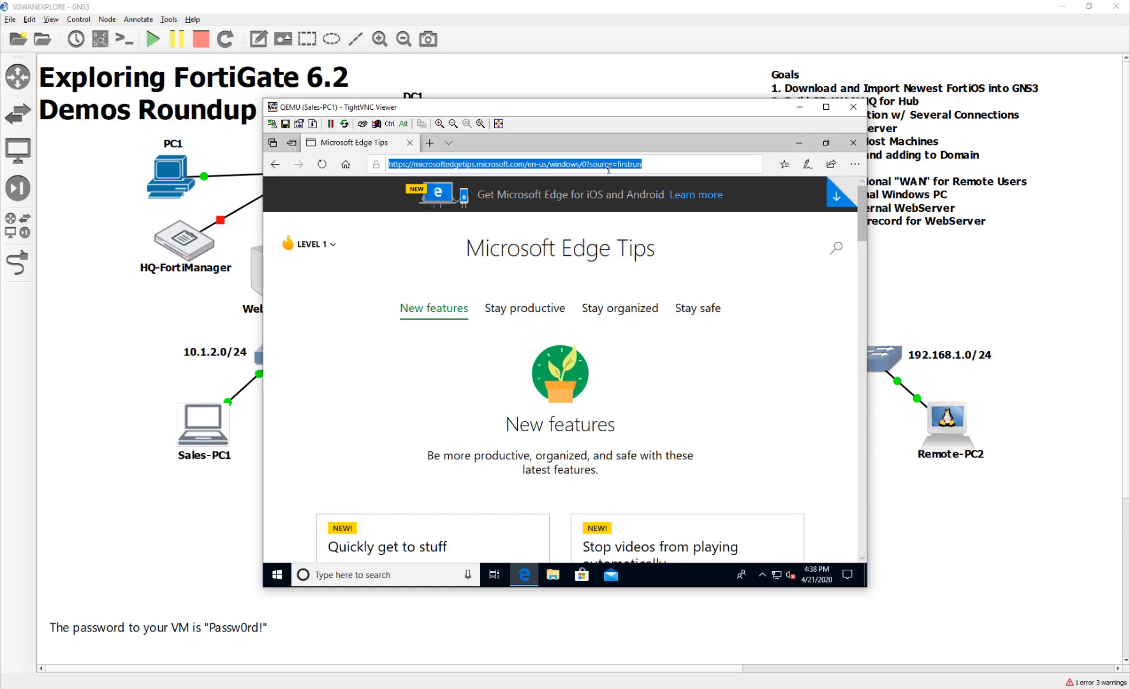
pyautogui.write('hr.')
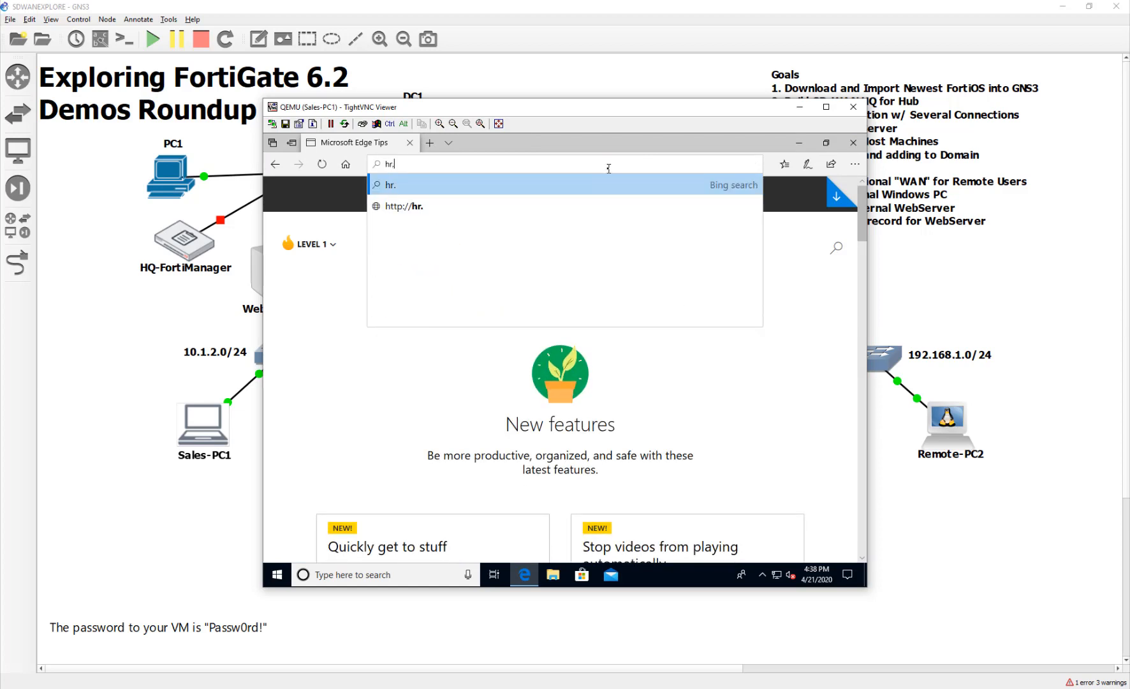
pyautogui.write('itni')
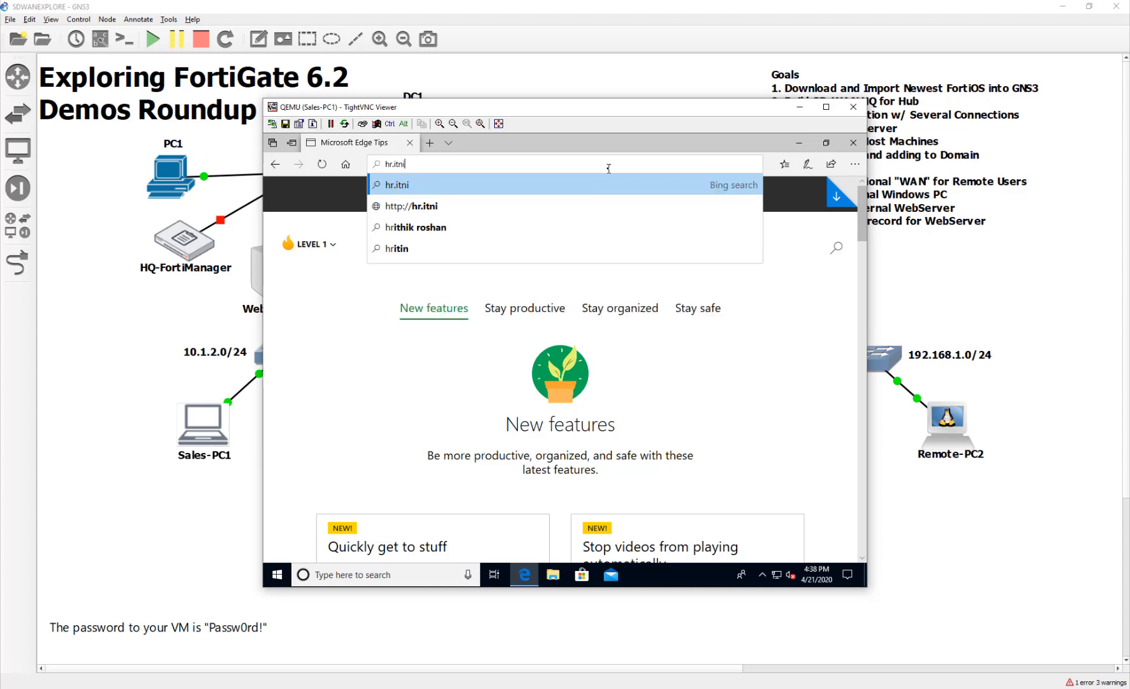
pyautogui.write('nja.lab')
pyautogui.press('Return')
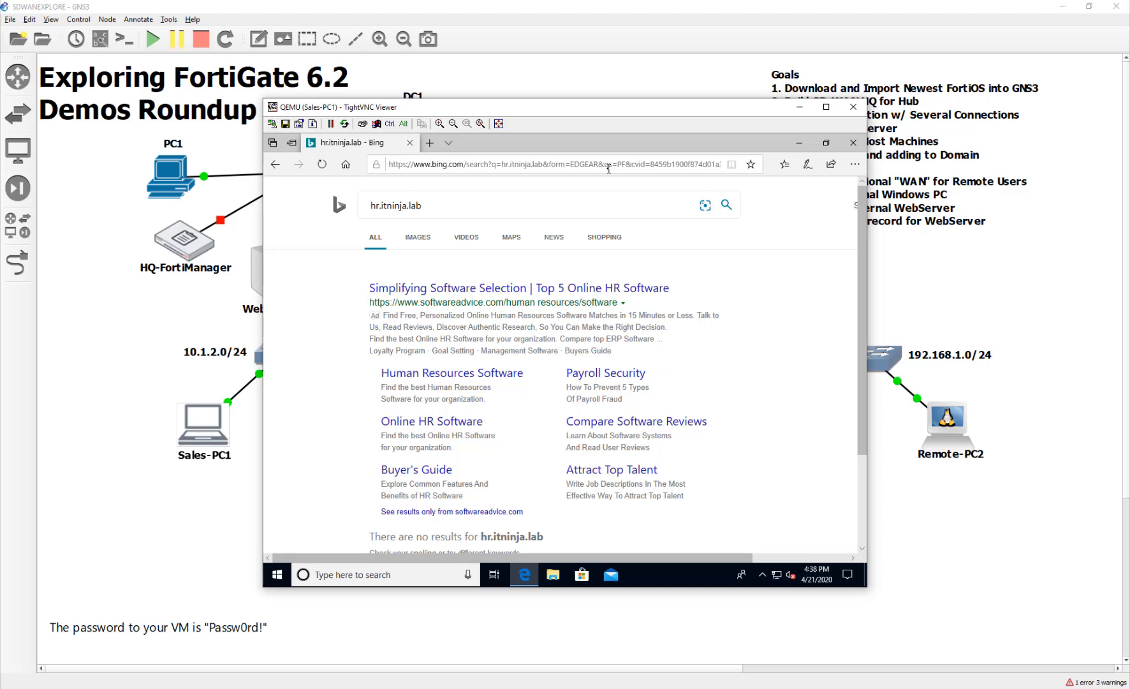
pyautogui.doubleClick(608, 167)
pyautogui.tripleClick(609, 167)
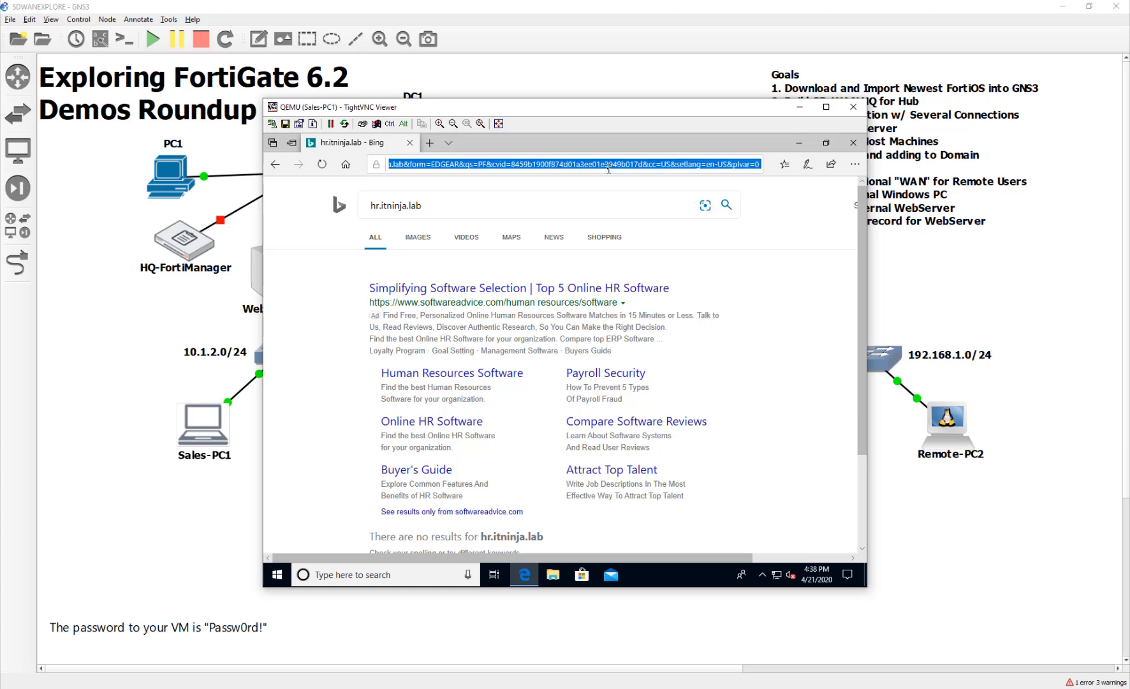
pyautogui.write('ht')
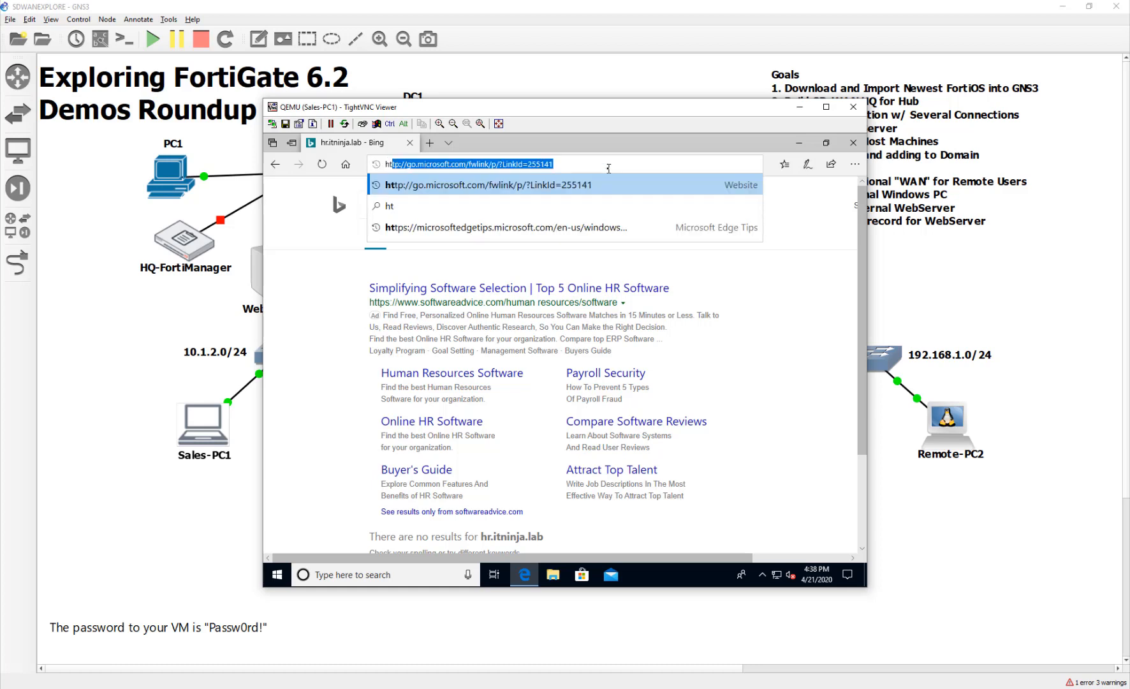
pyautogui.write('tp://')
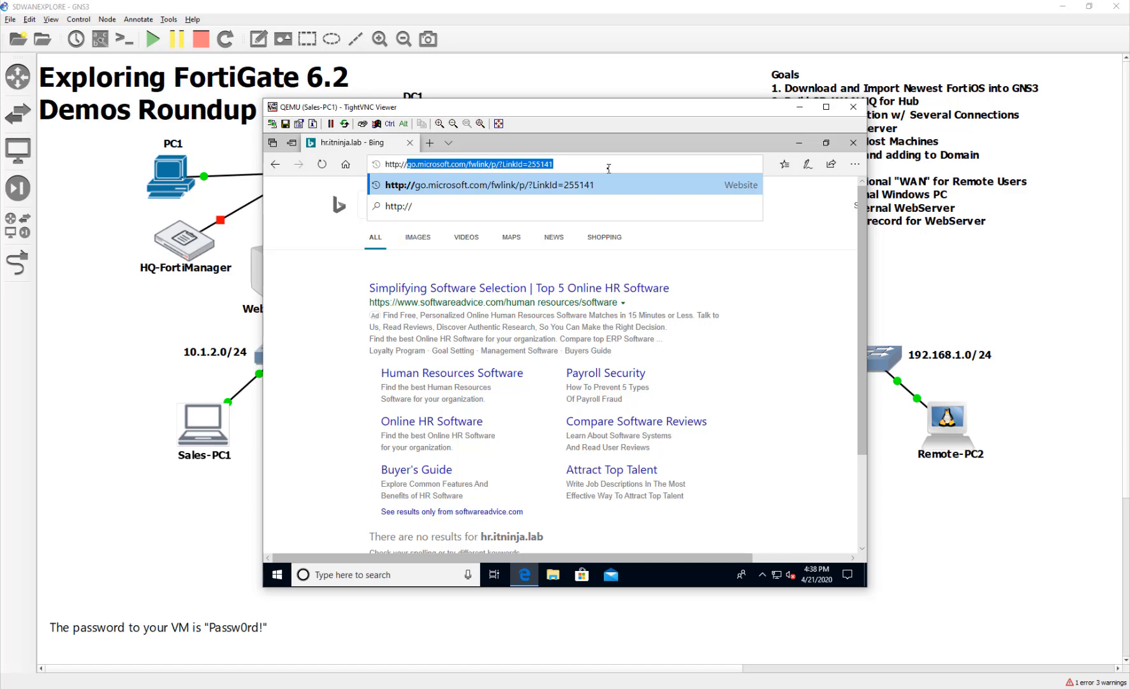
pyautogui.write('hr')
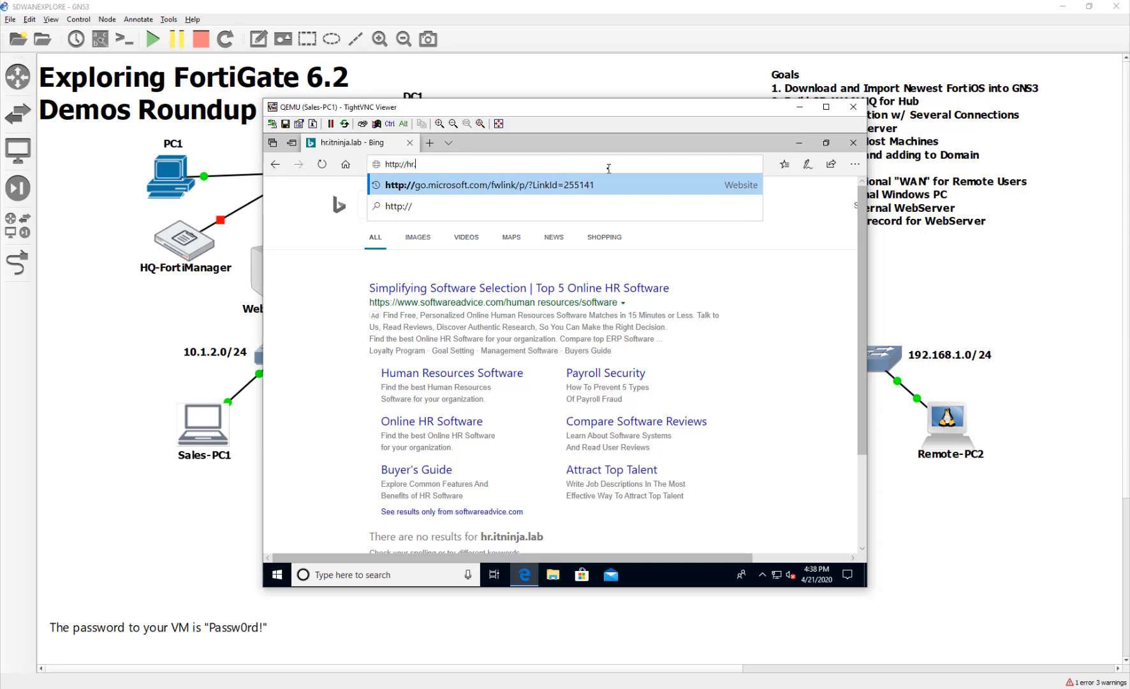
pyautogui.write('.itninja.lab')
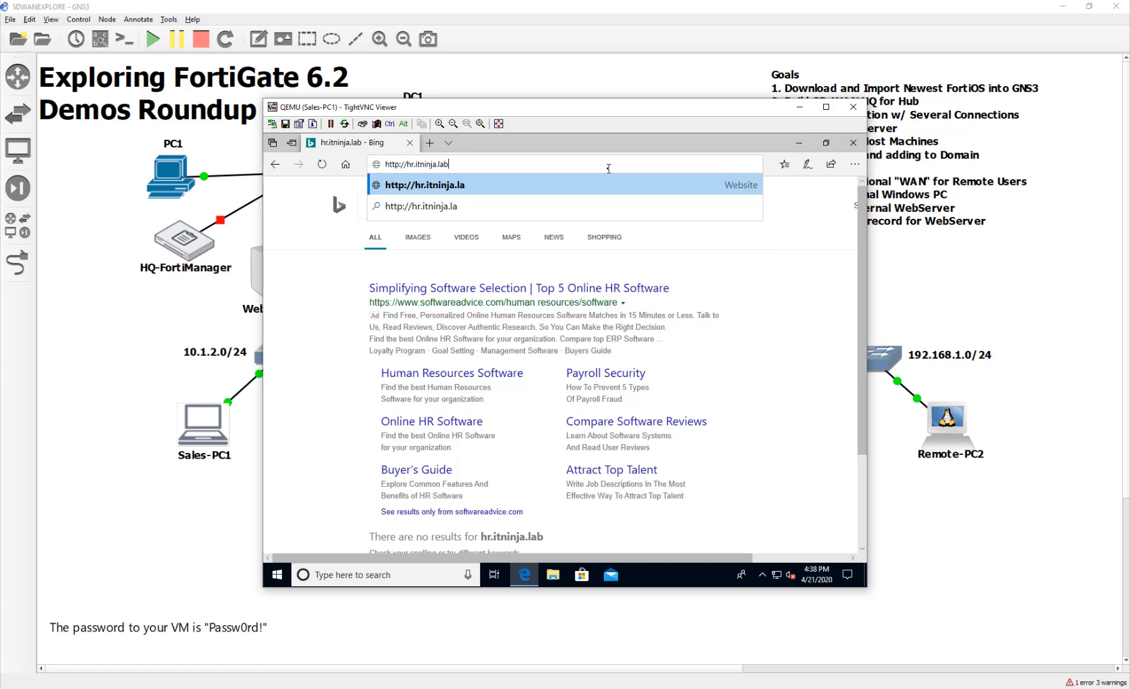
pyautogui.press('Return')
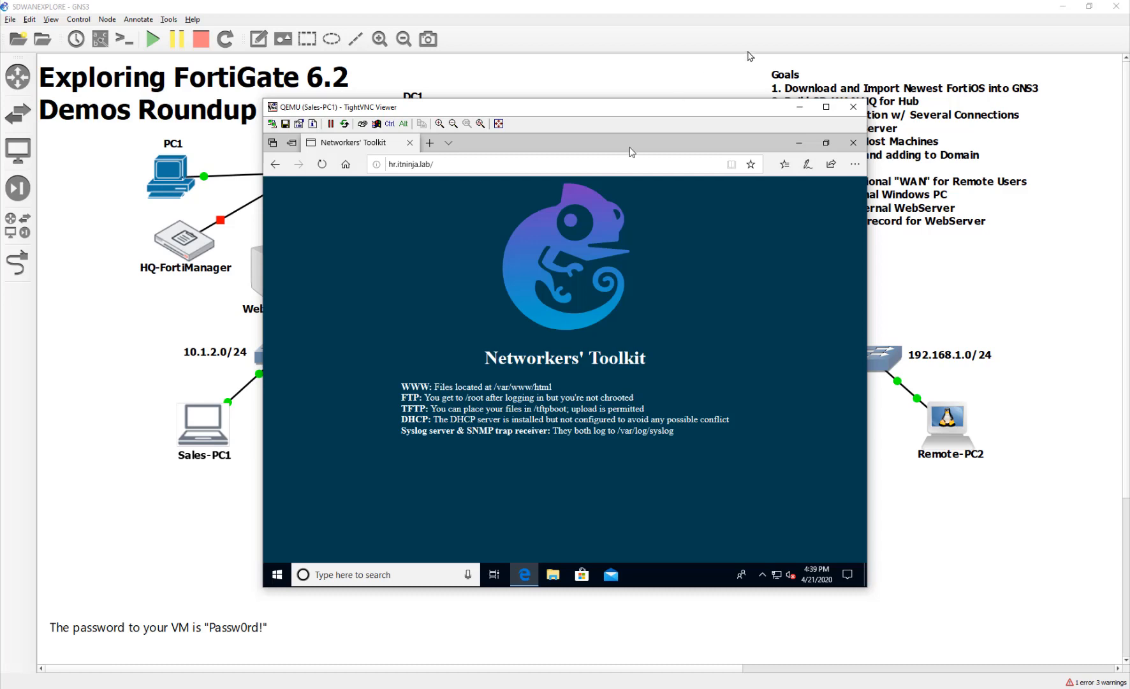
# Close Sales-PC1's console and reposition Remote-PC1 and Remote-PC2 in the topology.
pyautogui.click(853, 106)
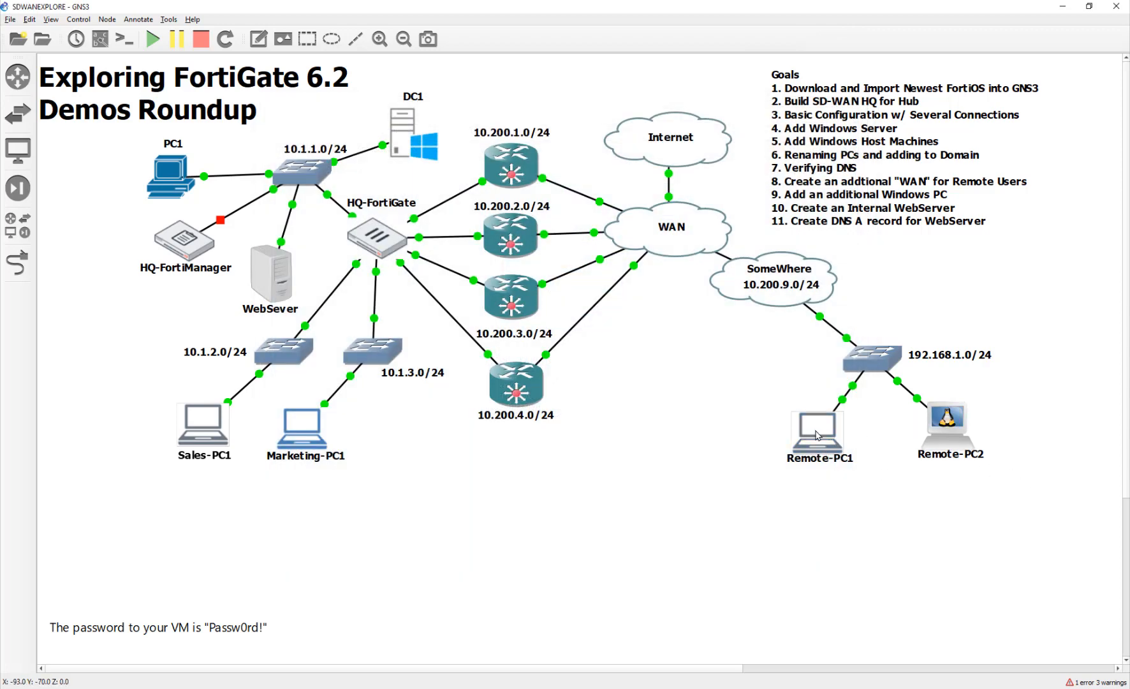
pyautogui.moveTo(815, 430); pyautogui.dragTo(793, 426)
pyautogui.moveTo(950, 424); pyautogui.dragTo(952, 419)
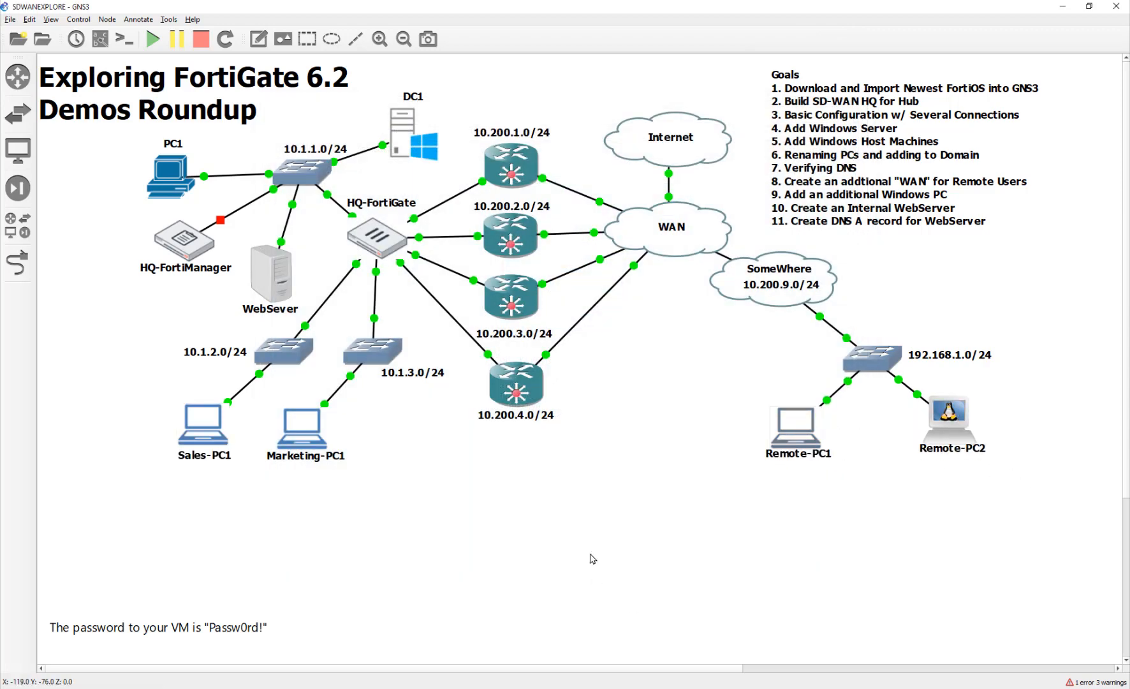
# Open Remote-PC1's console and sign in to Windows with the account password.
pyautogui.doubleClick(808, 424)
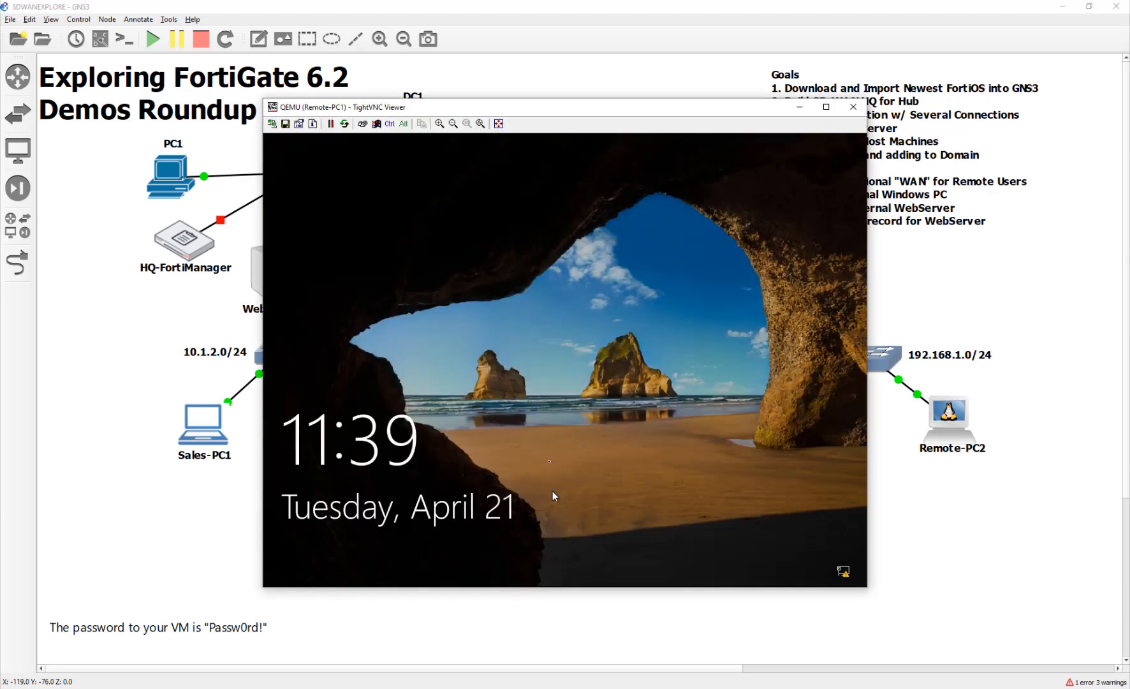
pyautogui.click(489, 445)
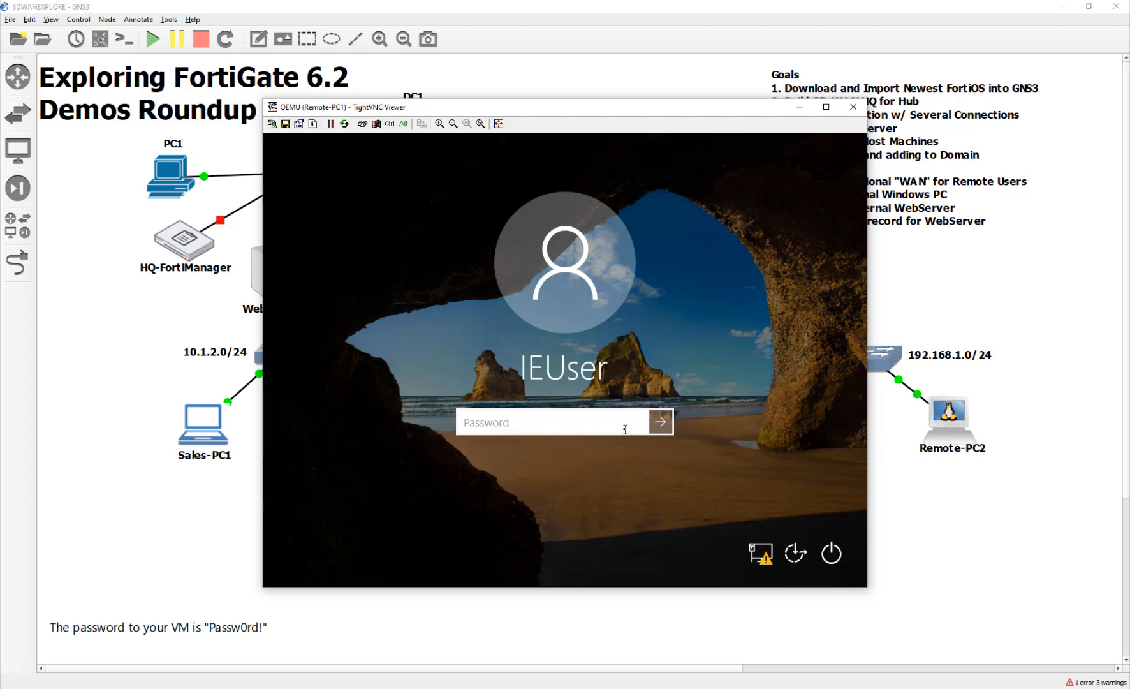
pyautogui.write('Passw0')
pyautogui.press('BackSpace')
pyautogui.press('BackSpace')
pyautogui.press('BackSpace')
pyautogui.press('BackSpace')
pyautogui.press('BackSpace')
pyautogui.press('BackSpace')
pyautogui.write('Passw0rd!')
pyautogui.press('Return')
pyautogui.press('Return')
pyautogui.write('Passw')
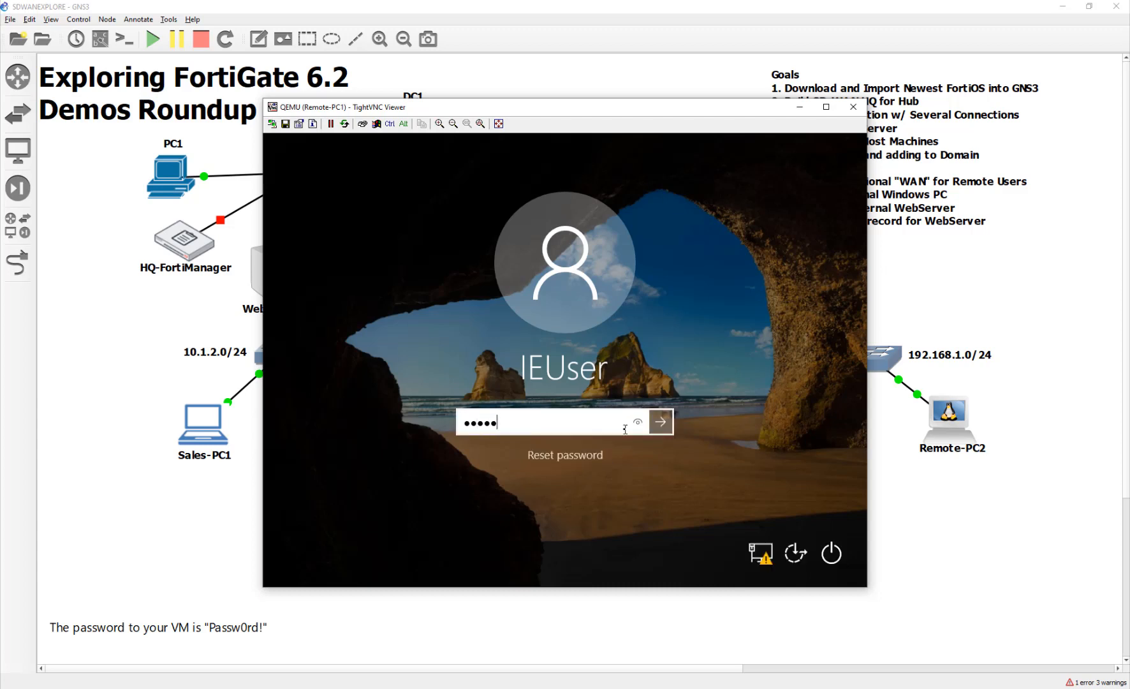
pyautogui.write('0rd!')
pyautogui.press('Return')
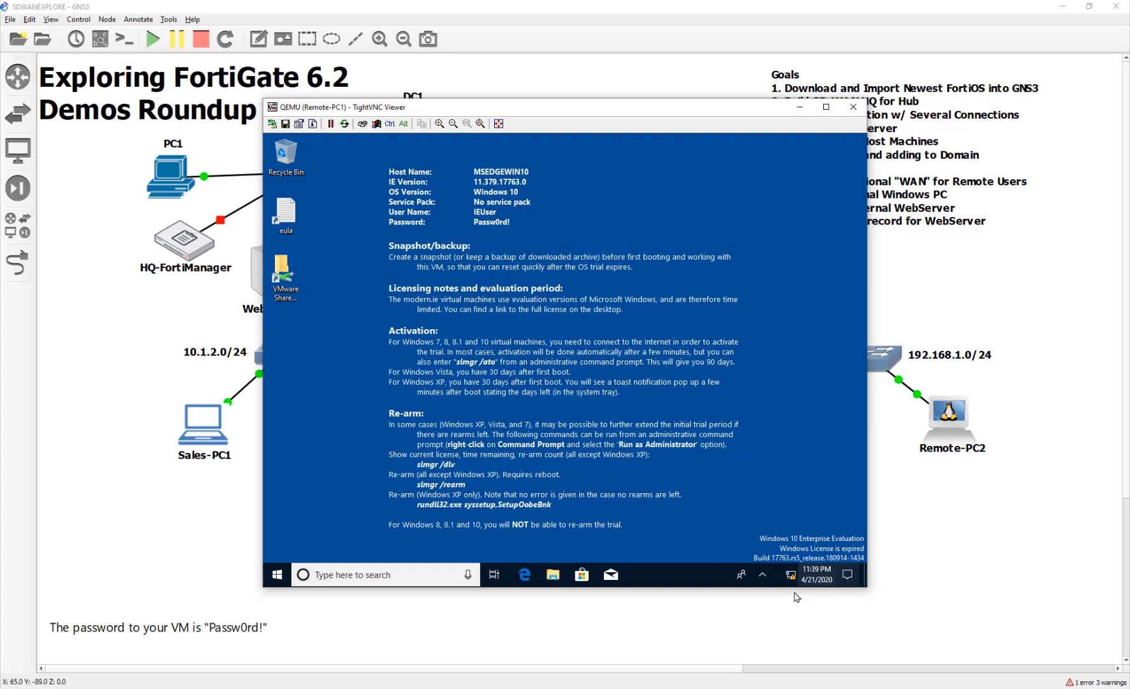
pyautogui.moveTo(794, 581)
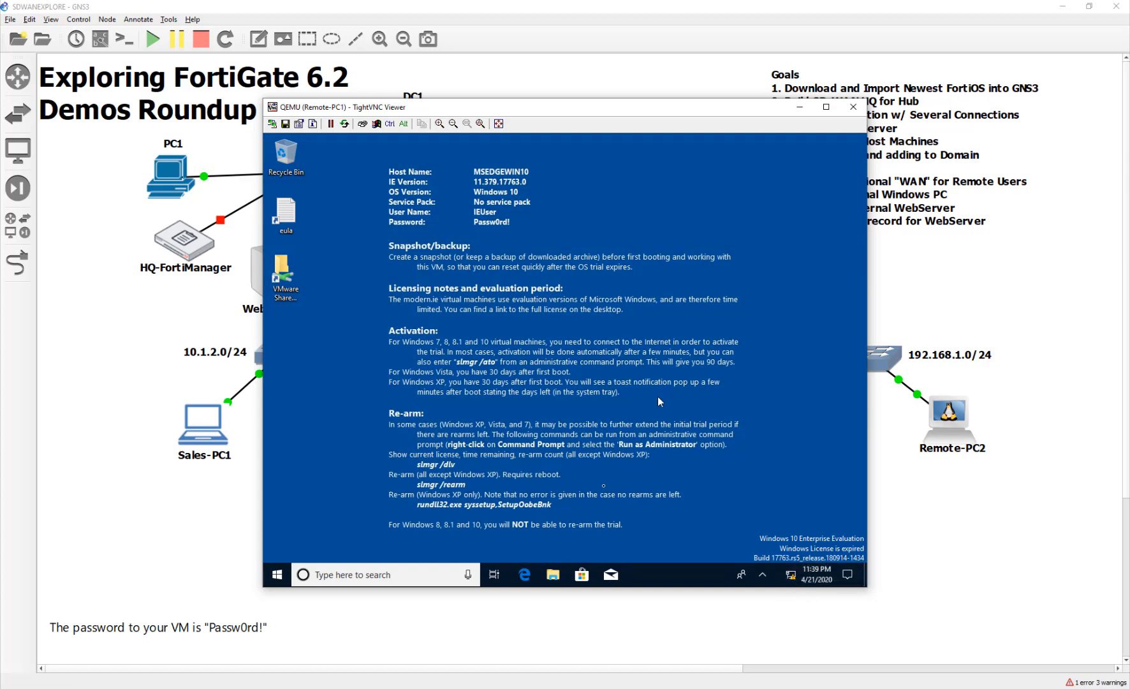
# Run ipconfig in Command Prompt, showing 192.168.1.10, mask 255.255.255.0, no gateway.
pyautogui.click(278, 575)
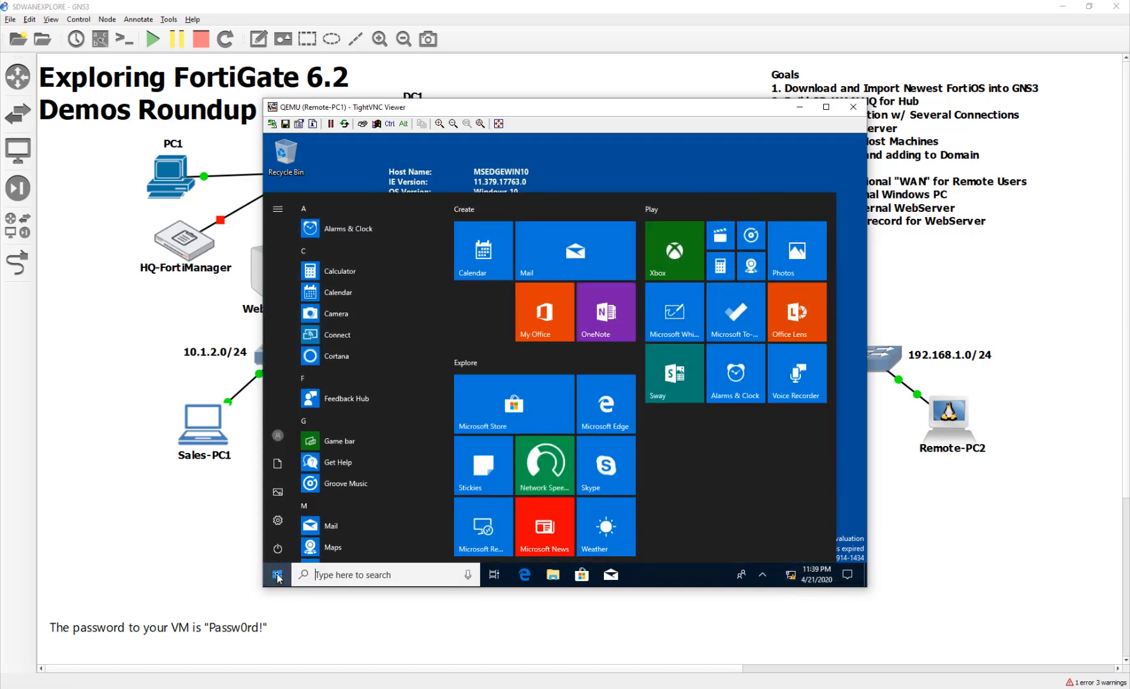
pyautogui.write('cmd')
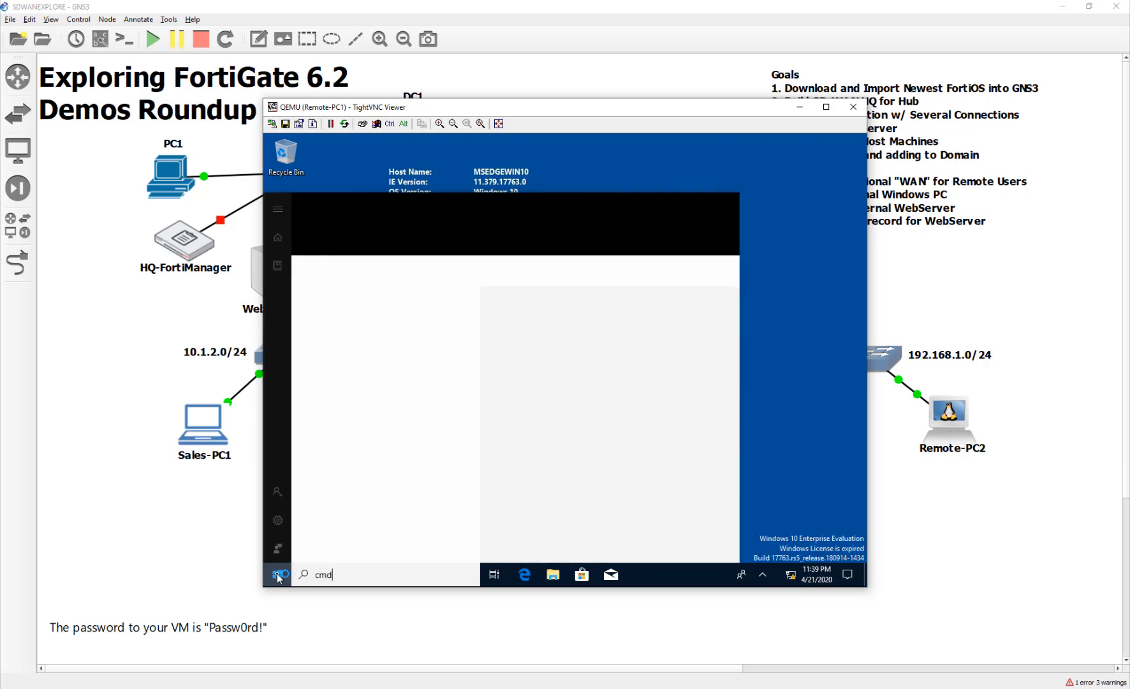
pyautogui.press('Return')
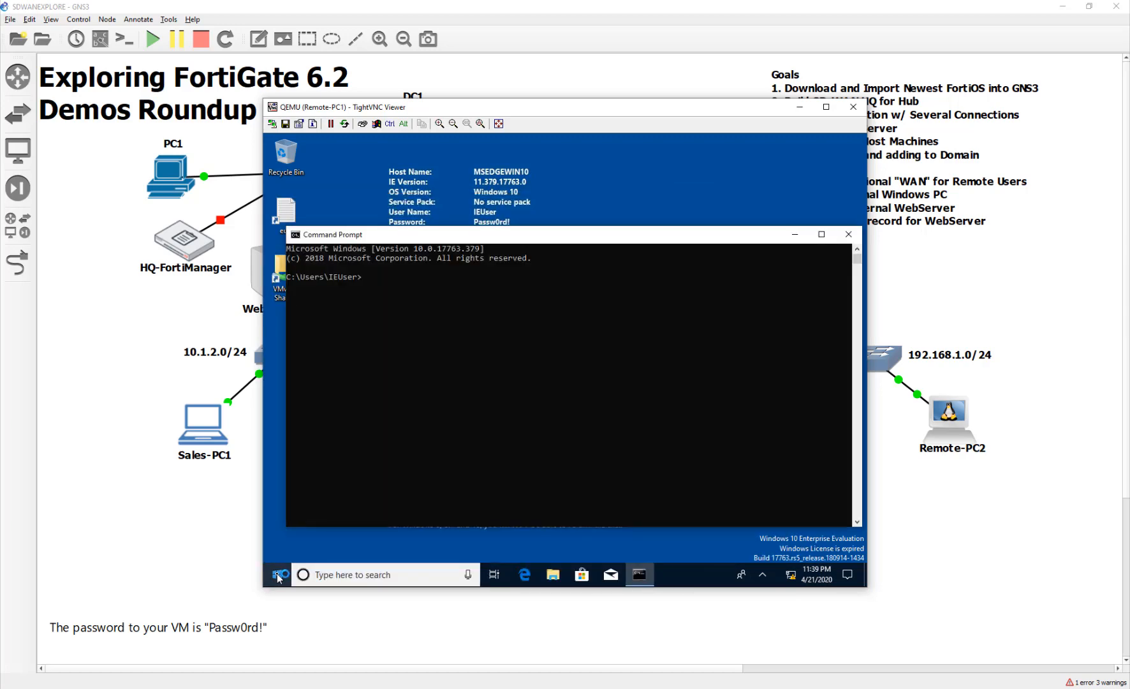
pyautogui.write('ipconfig')
pyautogui.press('Return')
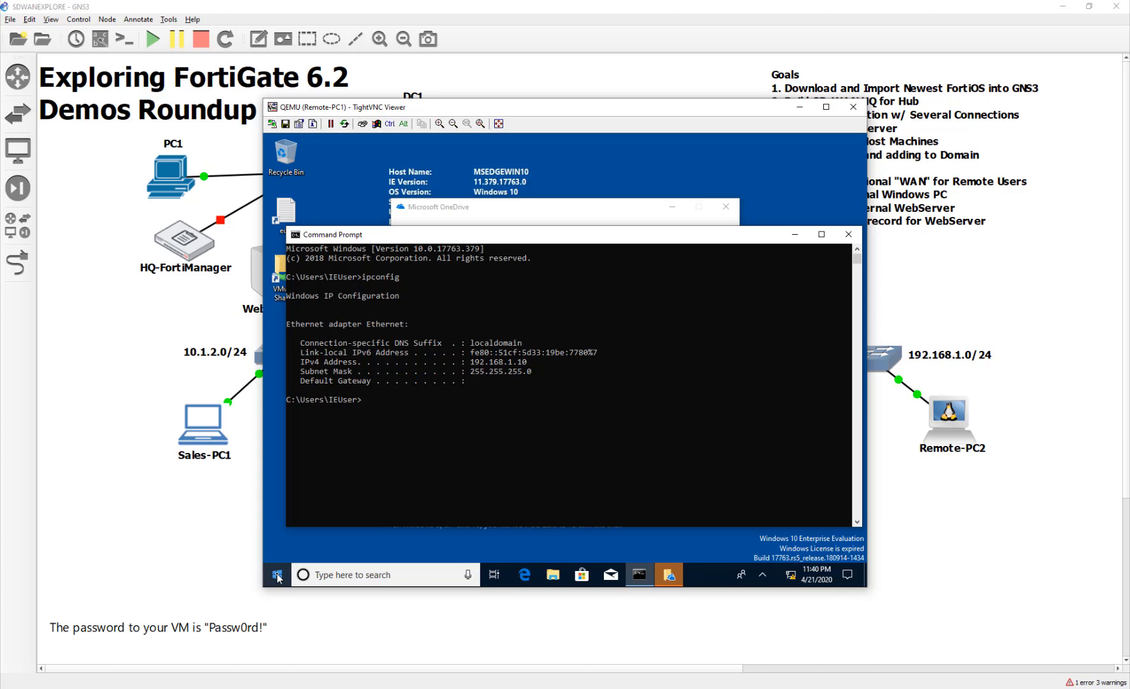
# Release and renew Remote-PC1's DHCP lease with ipconfig /release and ipconfig /renew.
pyautogui.click(407, 398)
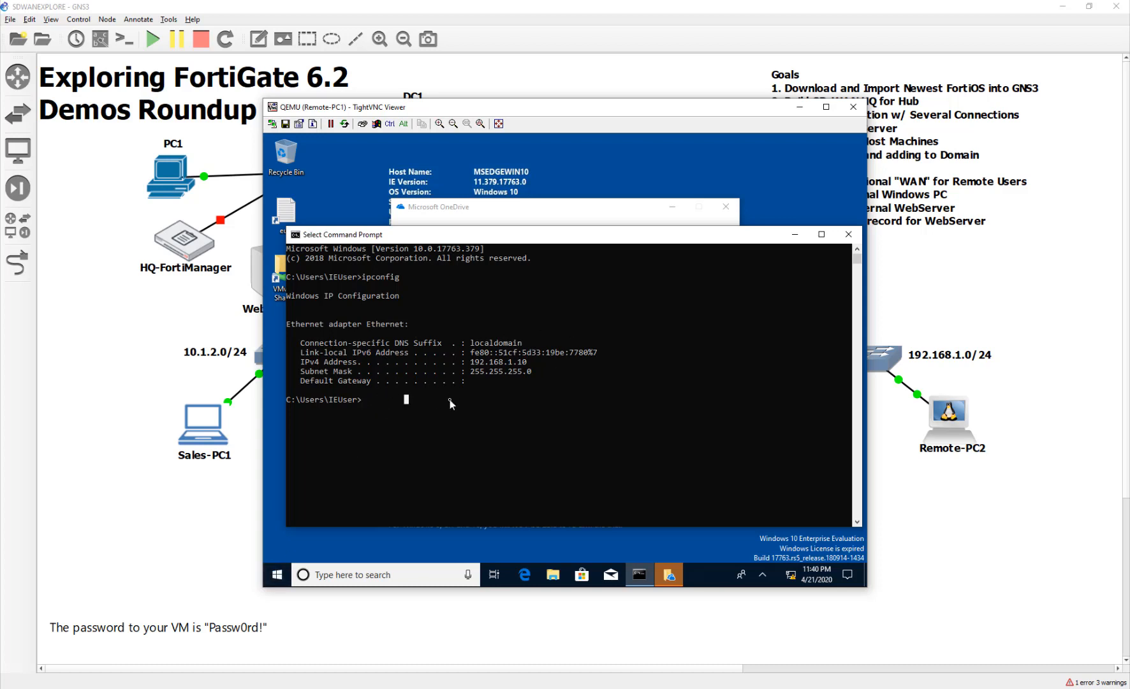
pyautogui.press('Escape')
pyautogui.write('ipconfig /release')
pyautogui.press('Return')
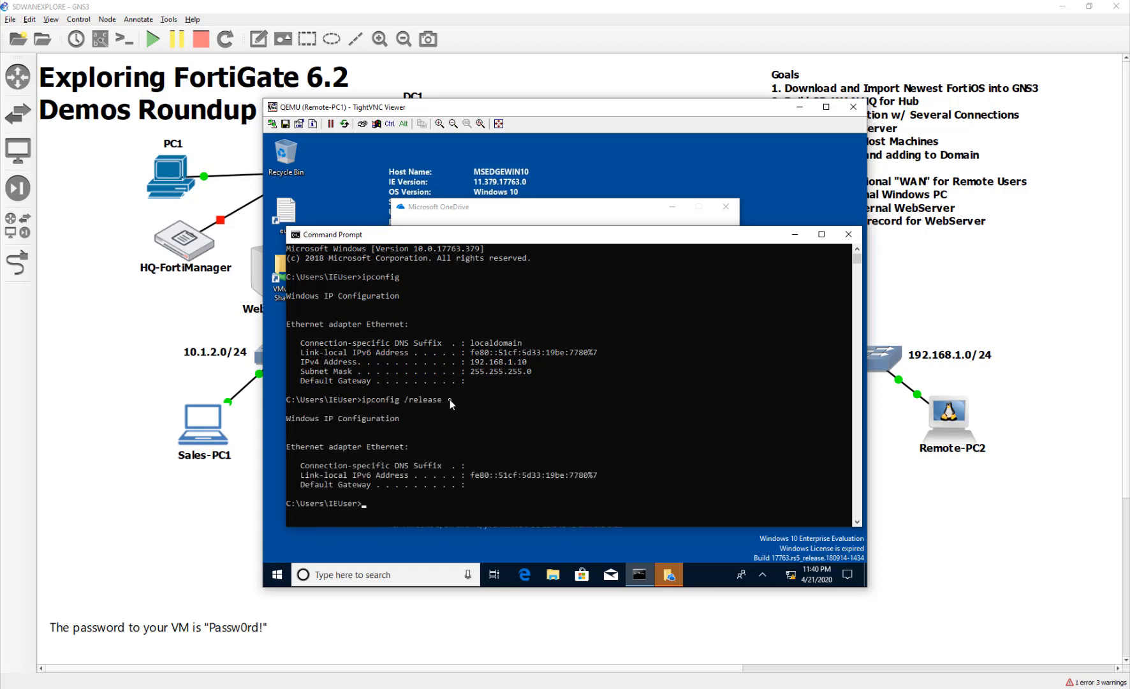
pyautogui.press('Up')
pyautogui.press('BackSpace')
pyautogui.press('BackSpace')
pyautogui.press('BackSpace')
pyautogui.press('BackSpace')
pyautogui.press('BackSpace')
pyautogui.write('new')
pyautogui.press('Return')
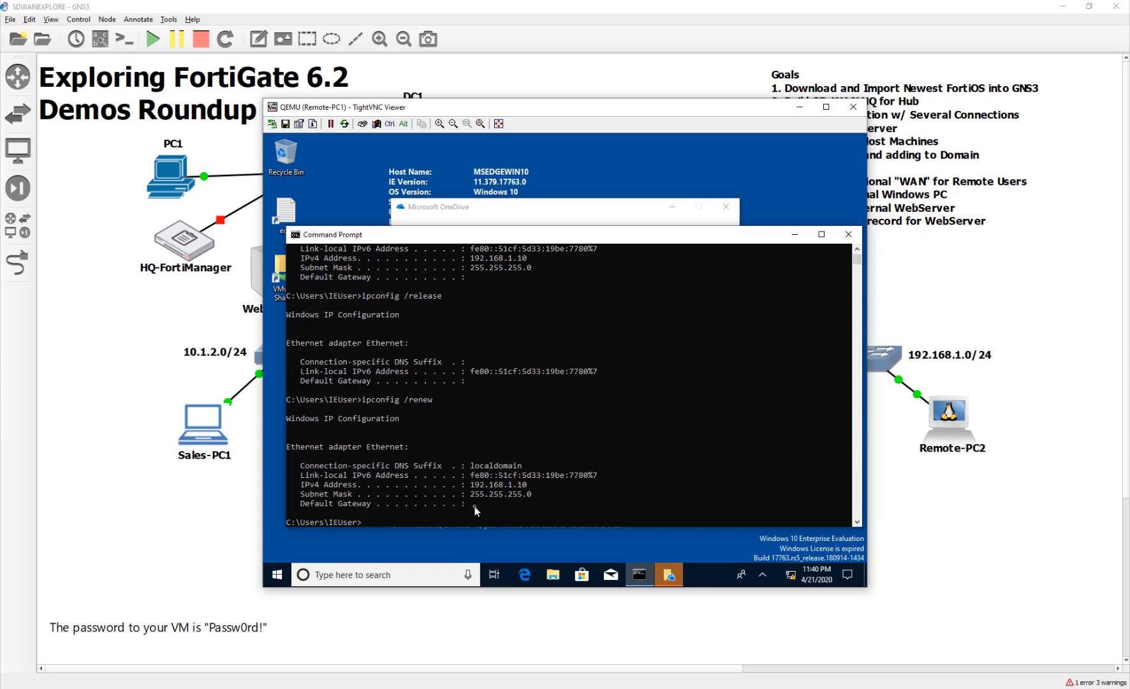
# Highlight the empty Default Gateway value in the renewed 192.168.1.10 configuration.
pyautogui.moveTo(473, 502); pyautogui.dragTo(543, 504)
pyautogui.click(544, 503)
pyautogui.moveTo(467, 502); pyautogui.dragTo(550, 497)
pyautogui.click(549, 497)
# Open Remote-PC2's console from the topology and log in with the VM account password.
pyautogui.click(1004, 563)
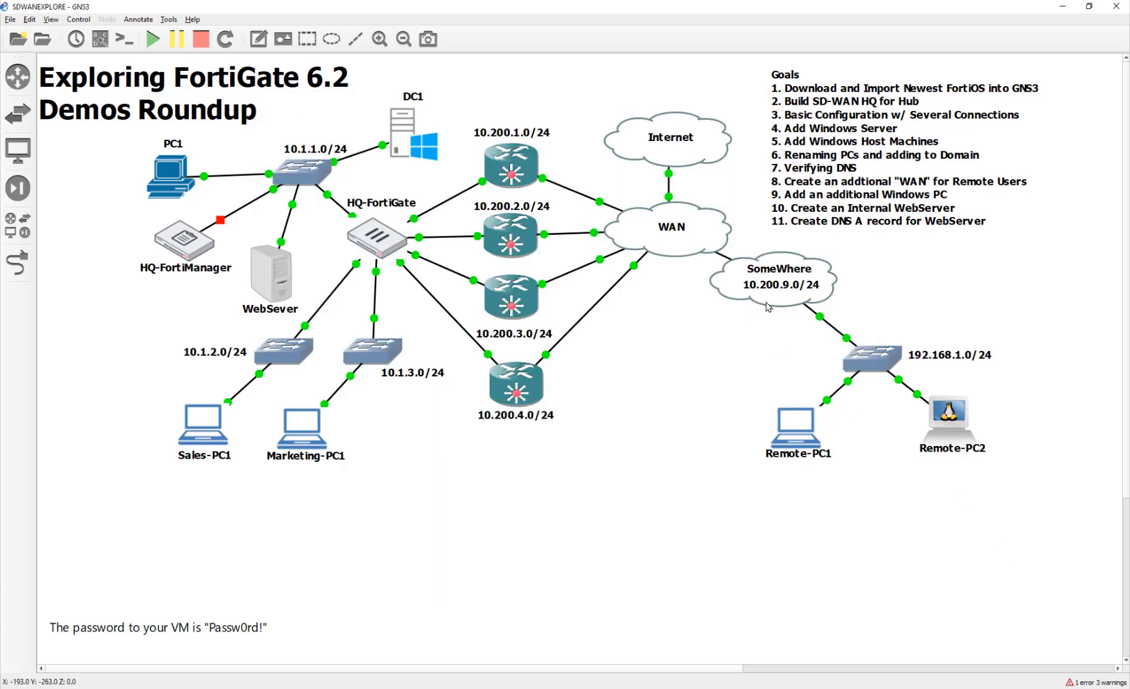
pyautogui.doubleClick(948, 422)
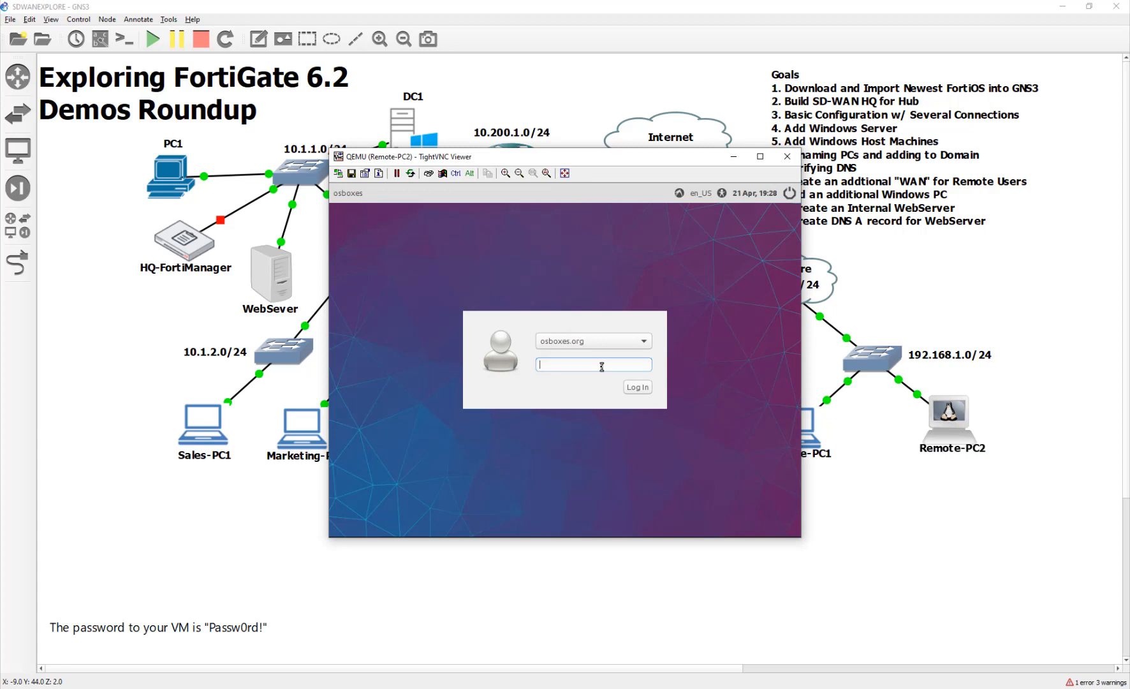
pyautogui.write('Passw0r')
pyautogui.press('Return')
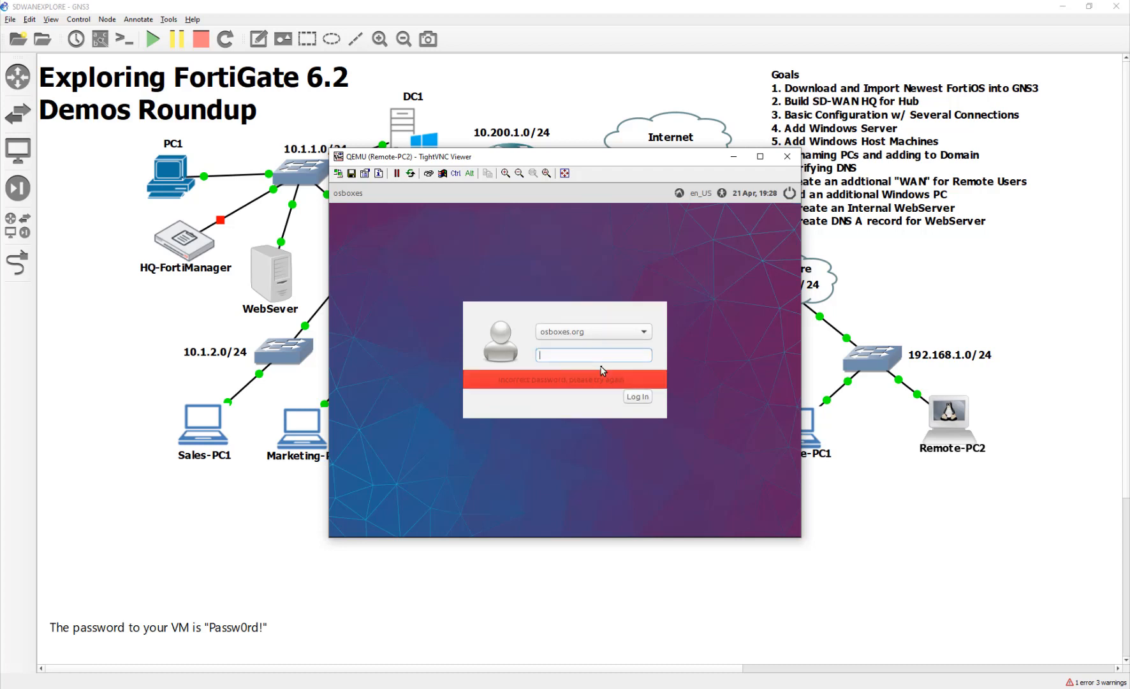
pyautogui.write('Passw0rd!')
pyautogui.press('Return')
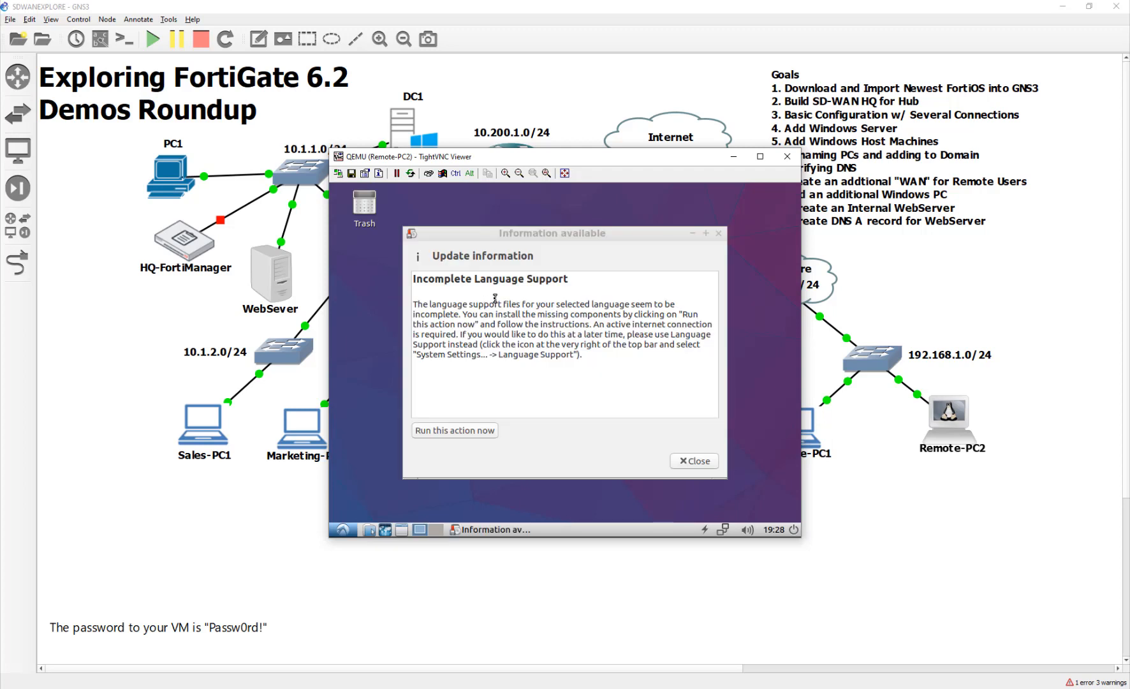
# Close the language notice and confirm the wired connection shows IPv4 192.168.1.11, mask 255.255.255.0.
pyautogui.click(708, 464)
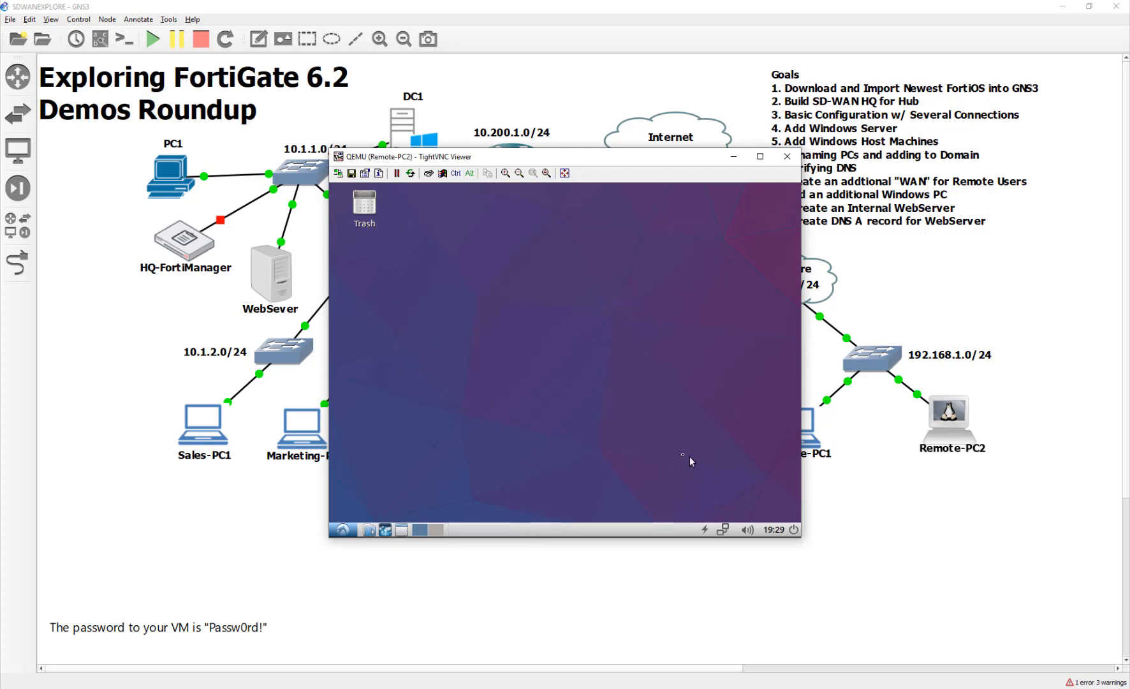
pyautogui.click(723, 530)
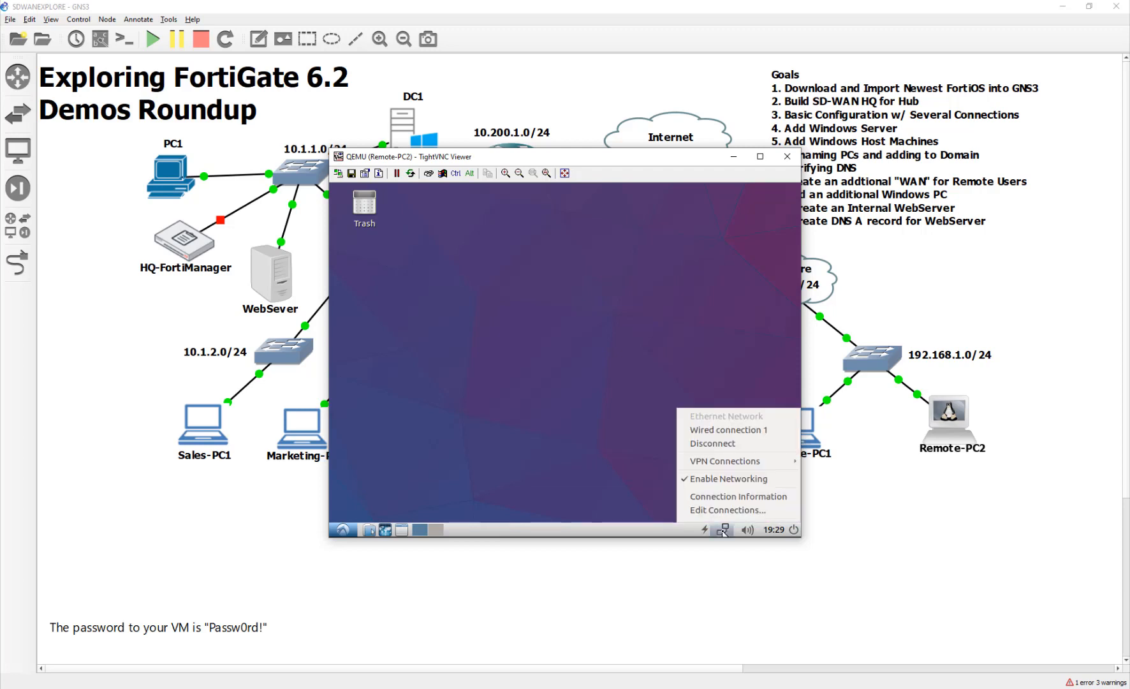
pyautogui.click(720, 497)
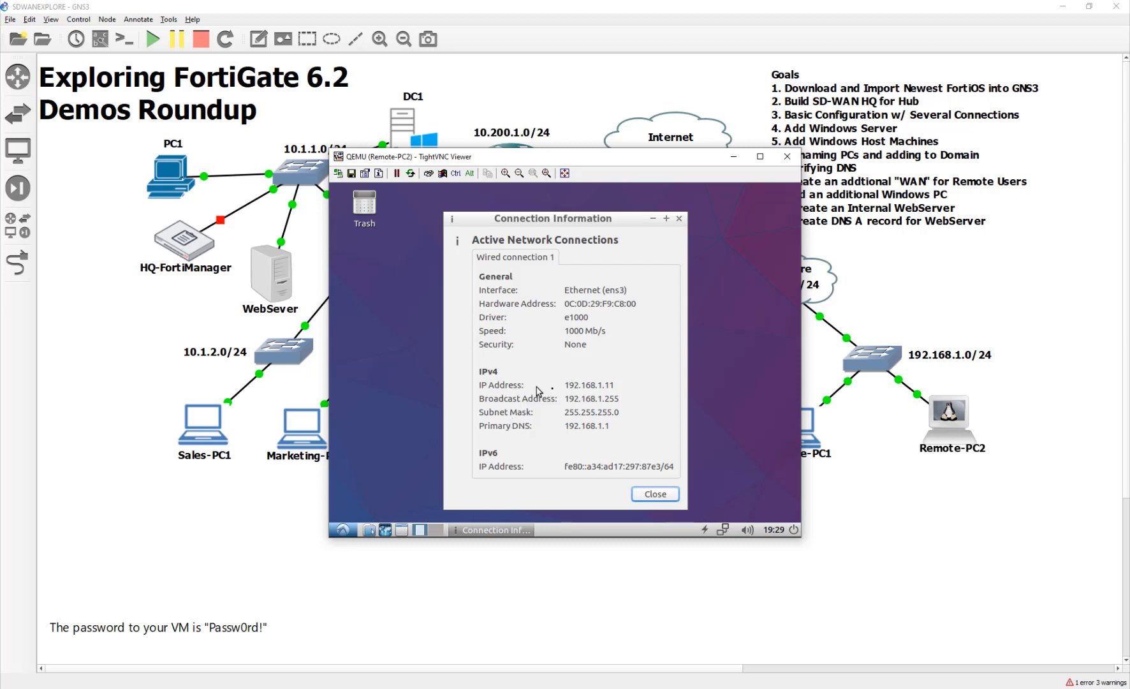
pyautogui.click(679, 219)
pyautogui.rightClick(447, 315)
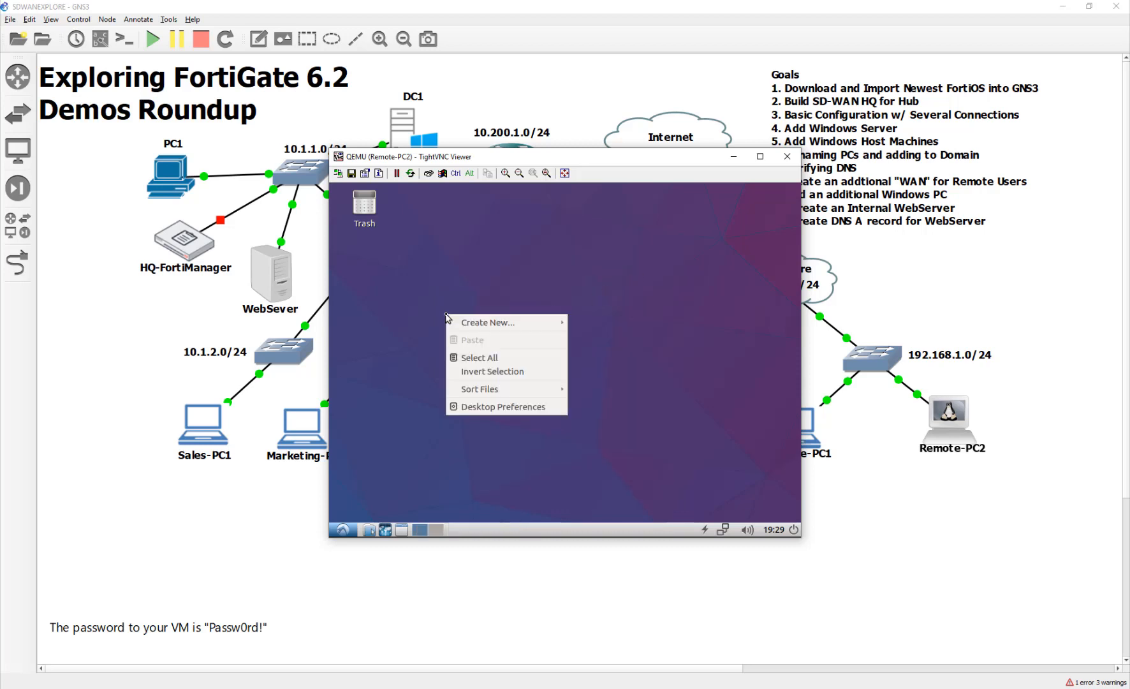
# Launch LXTerminal from the System Tools section of Remote-PC2's application menu.
pyautogui.click(397, 275)
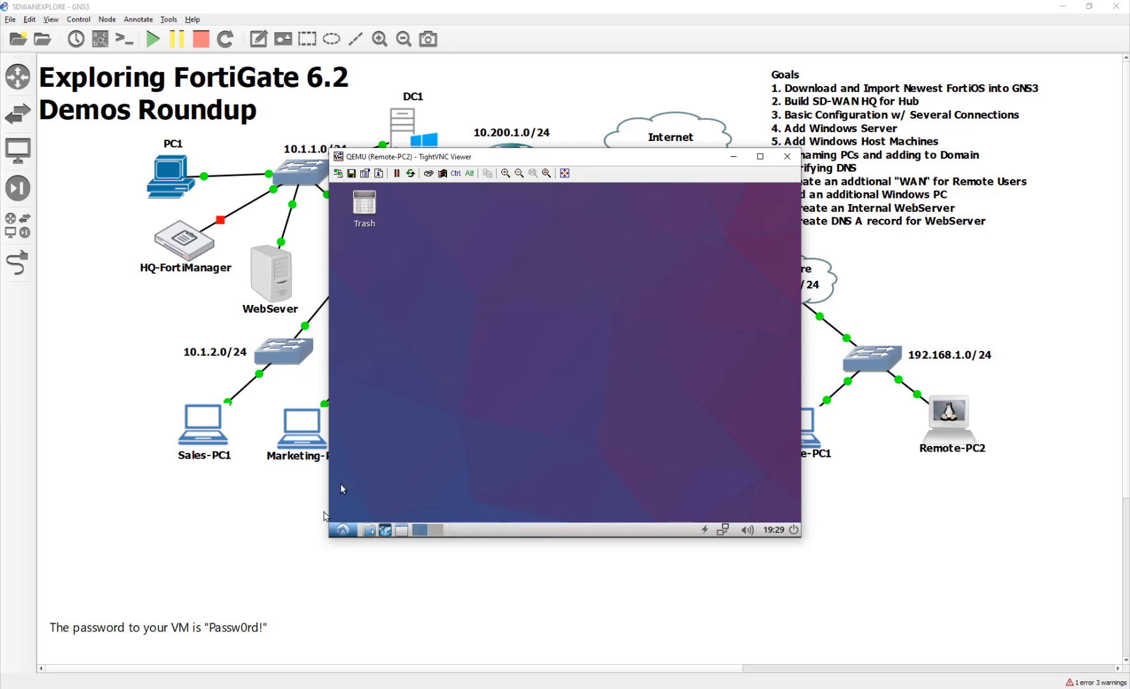
pyautogui.click(341, 529)
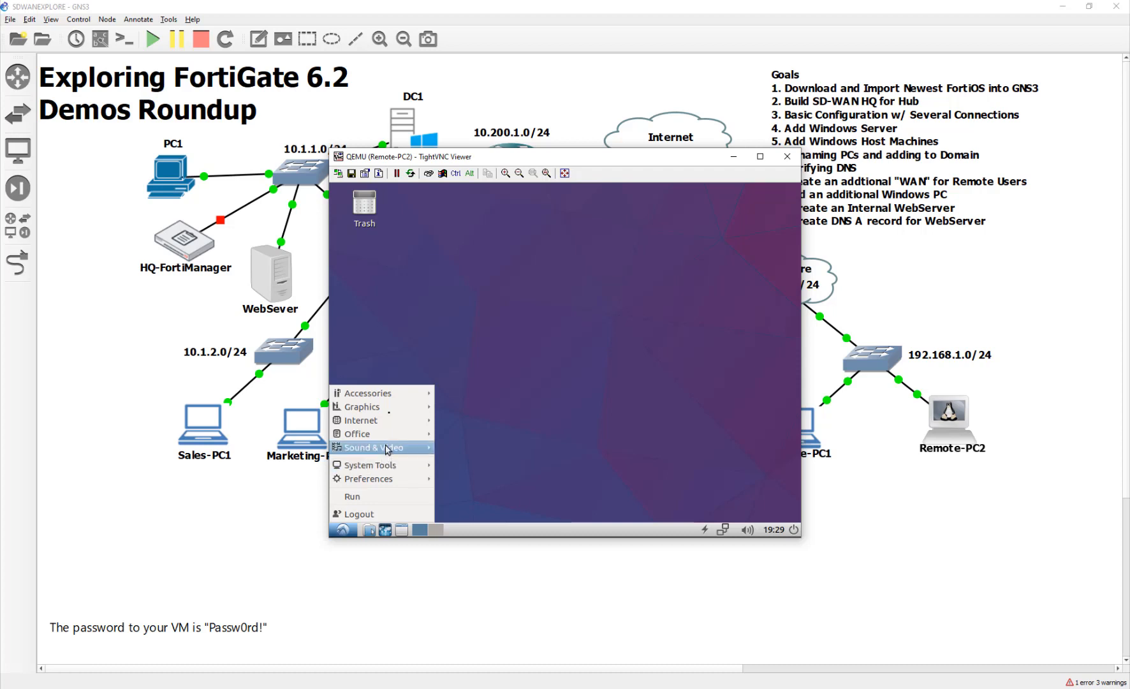
pyautogui.moveTo(394, 392)
pyautogui.click(472, 296)
pyautogui.rightClick(474, 294)
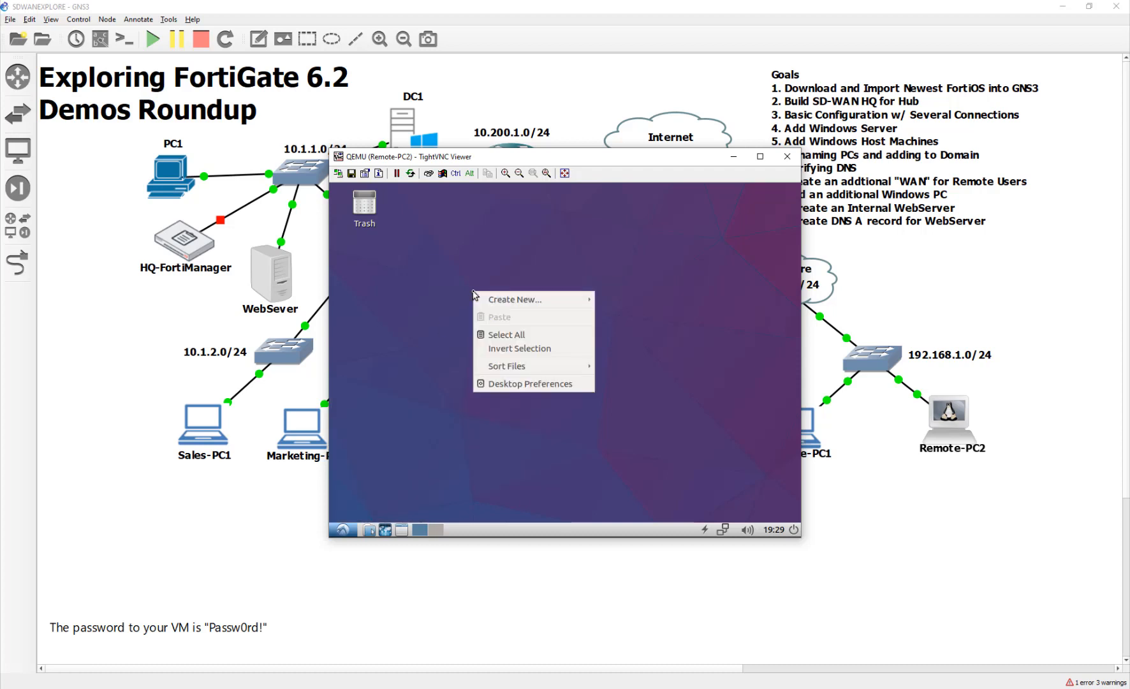
pyautogui.moveTo(477, 297)
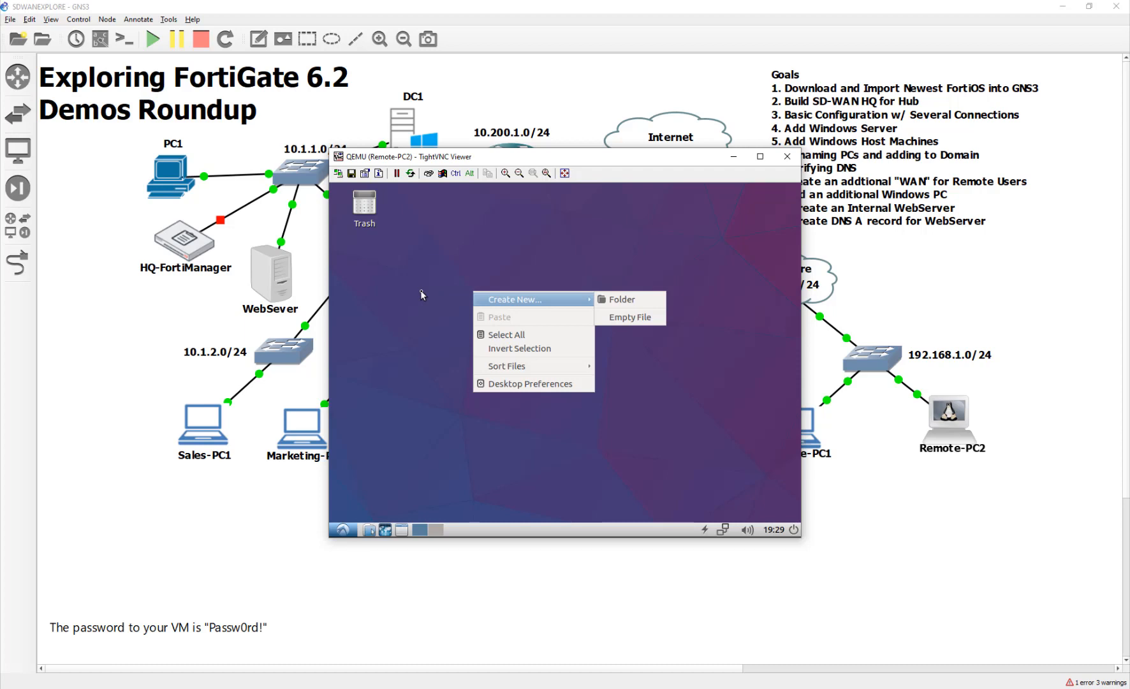
pyautogui.click(420, 291)
pyautogui.click(341, 530)
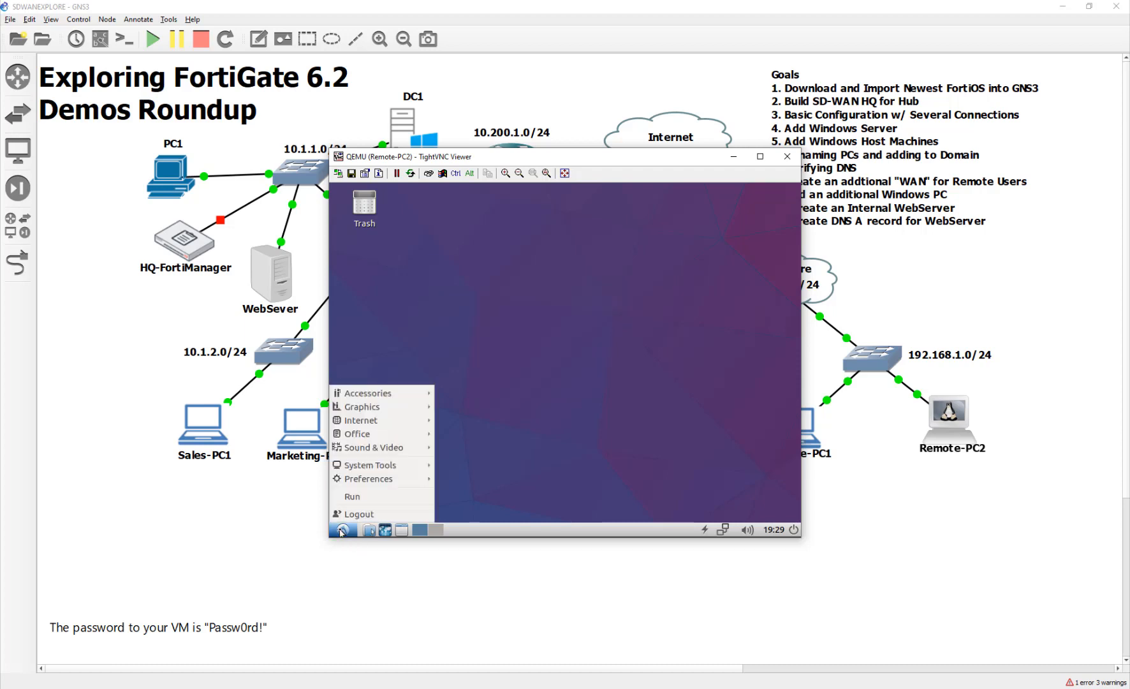
pyautogui.click(385, 530)
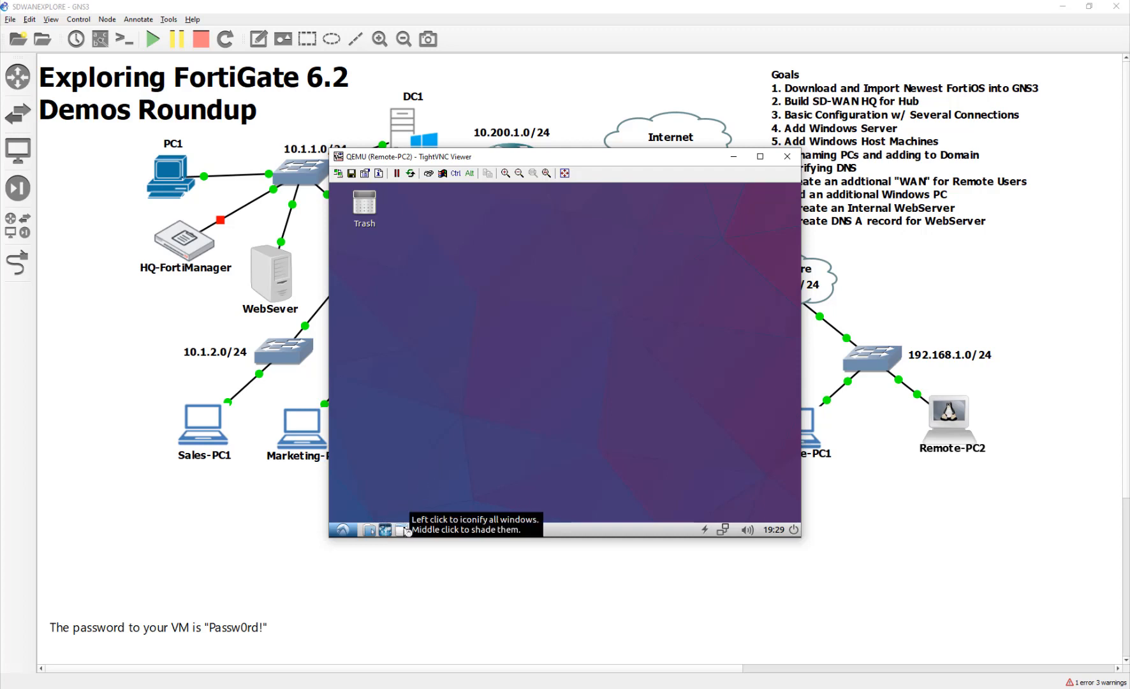
pyautogui.click(344, 530)
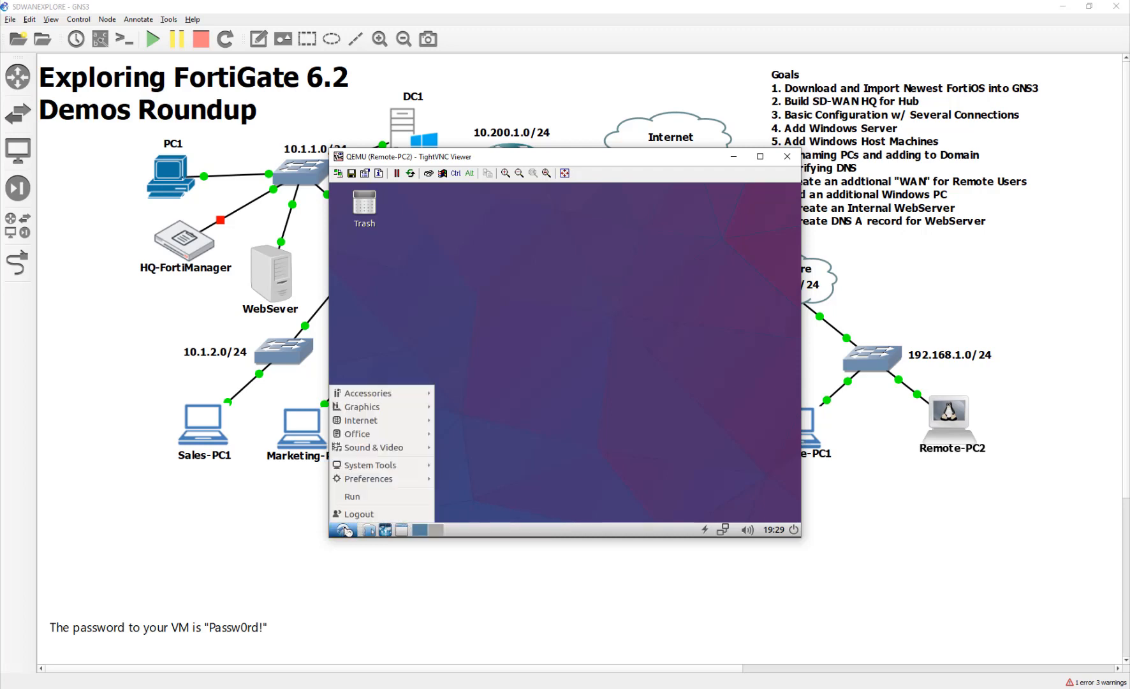
pyautogui.moveTo(380, 420)
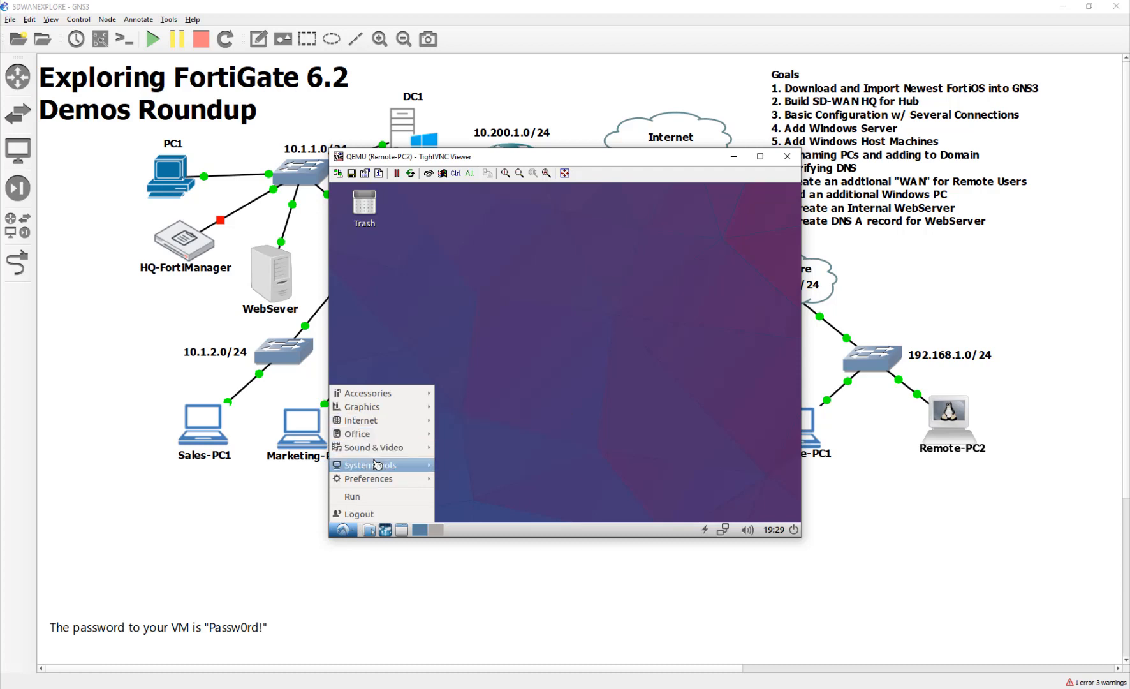
pyautogui.moveTo(378, 464)
pyautogui.click(495, 409)
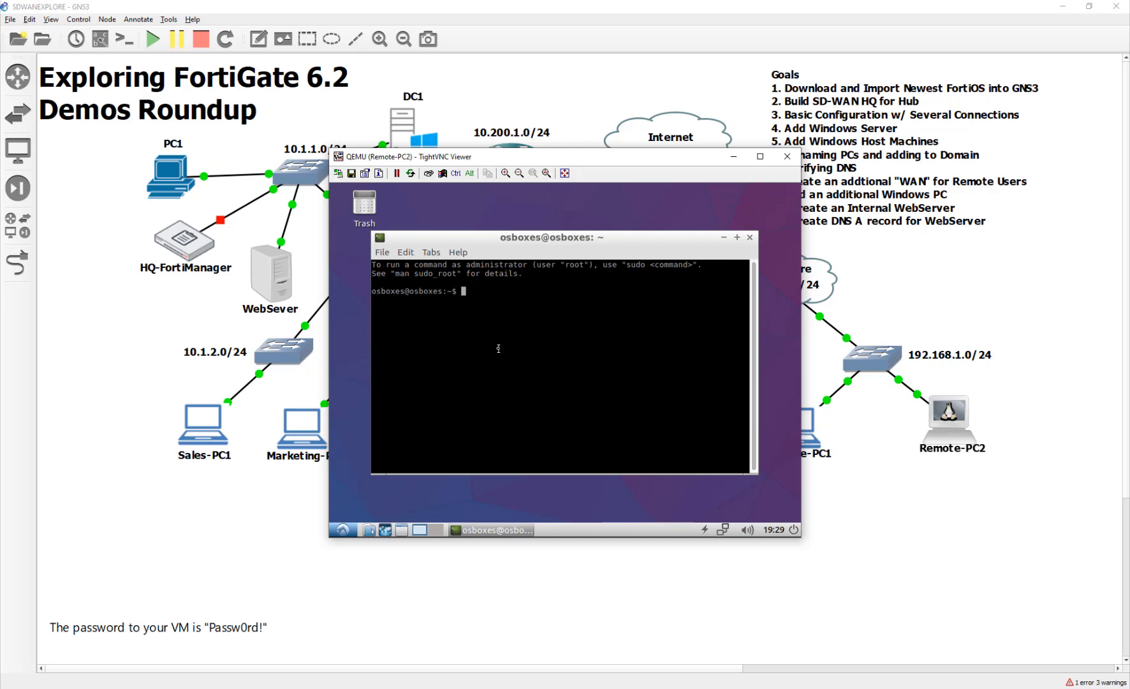
# Start Firefox with the firefox command, then quit it and close both tabs.
pyautogui.write('firefox')
pyautogui.press('Return')
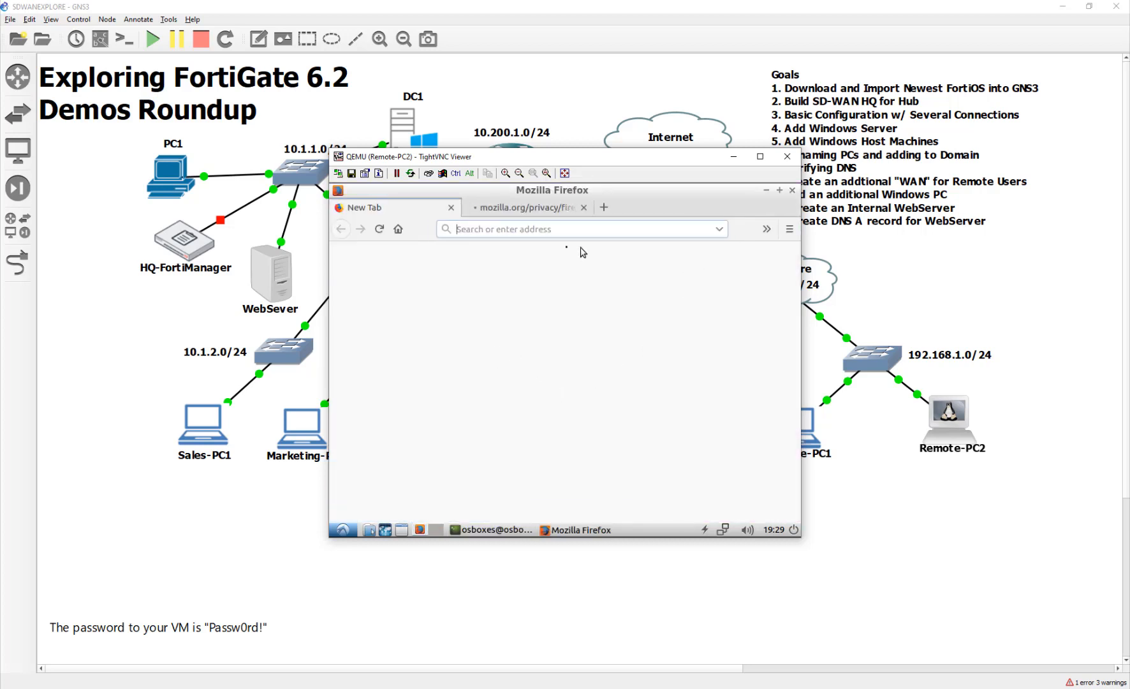
pyautogui.click(792, 190)
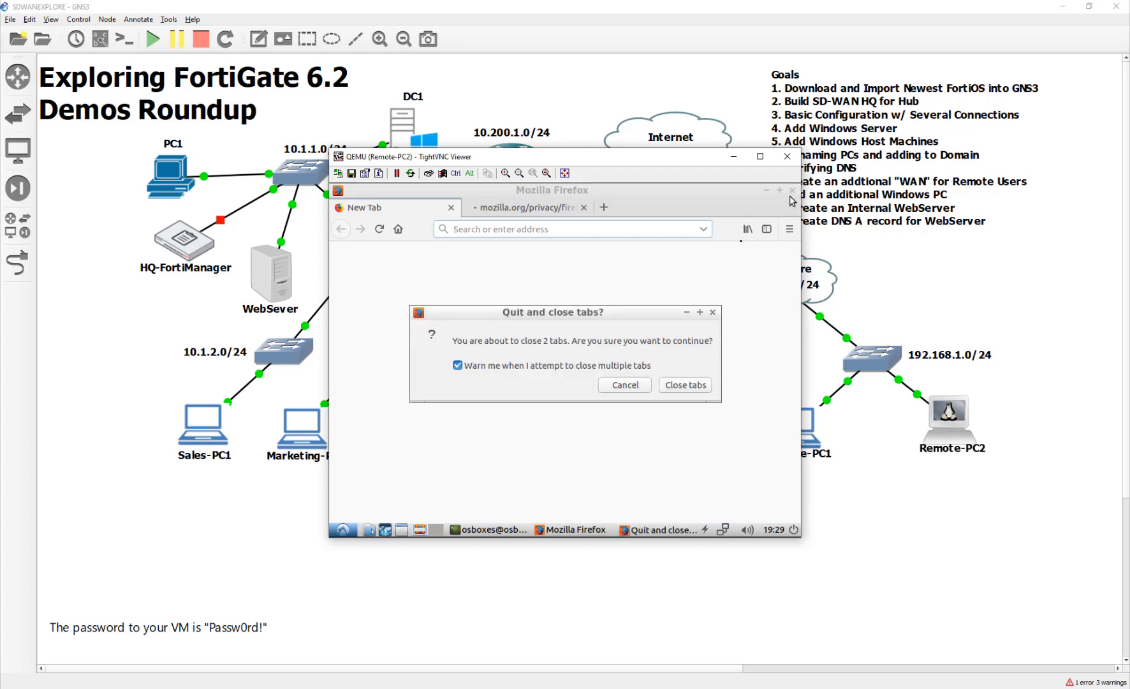
pyautogui.click(666, 382)
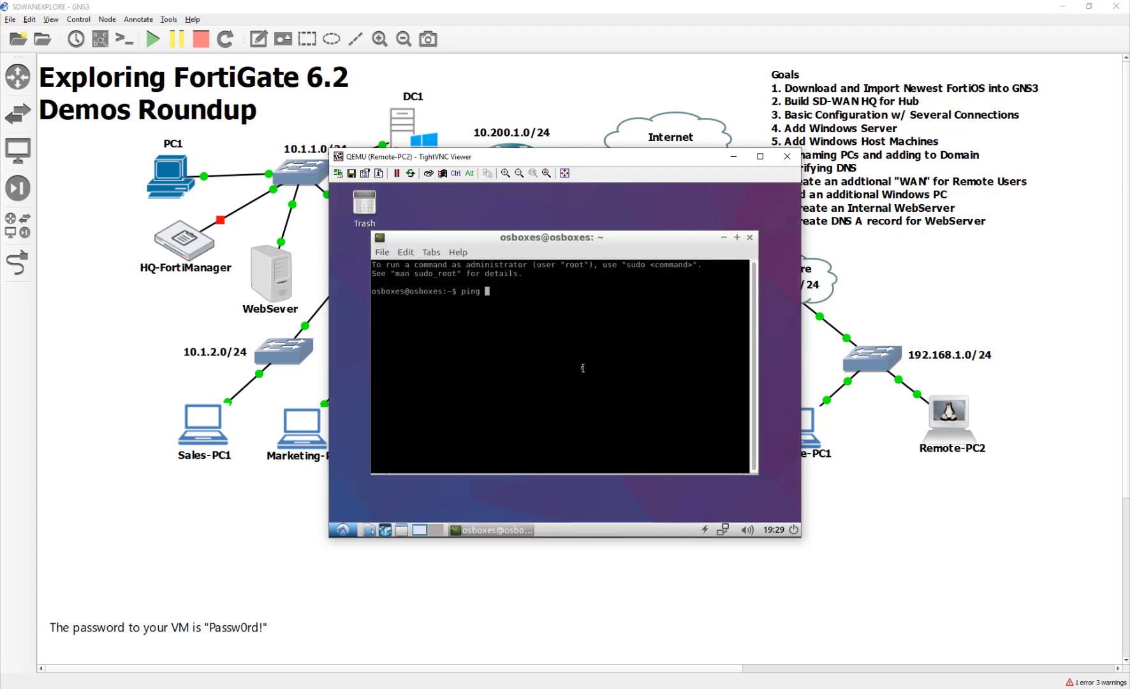
# Ping 8.8.8.8, then ping the gateway 192.168.1.1 from the terminal.
pyautogui.write('8.8.8.8')
pyautogui.press('Return')
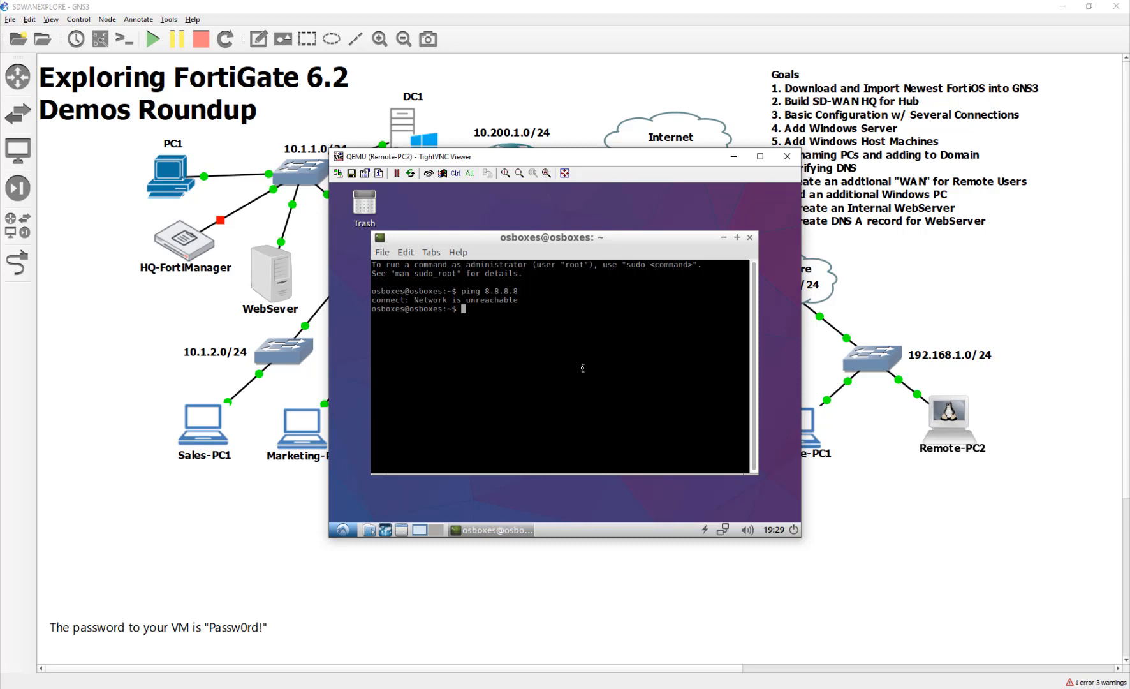
pyautogui.write('ping 192.168.1.1')
pyautogui.press('Return')
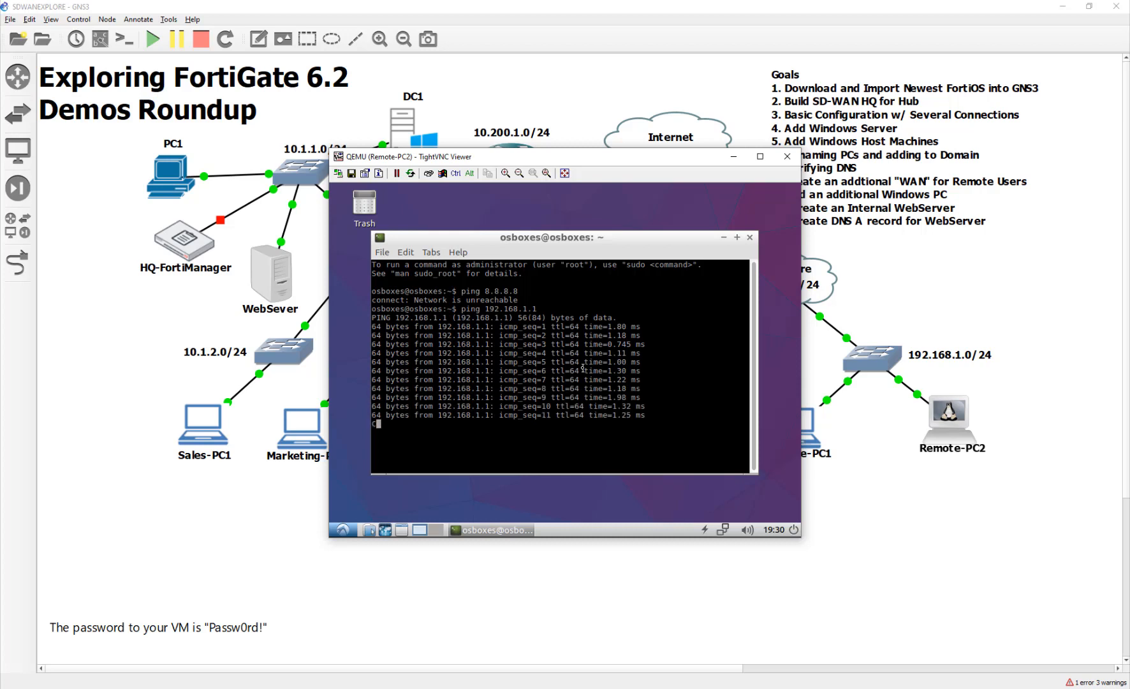
# Stop the gateway ping with Ctrl+C, showing 0% loss, and return to the GNS3 topology.
pyautogui.write('CVXZCVV')
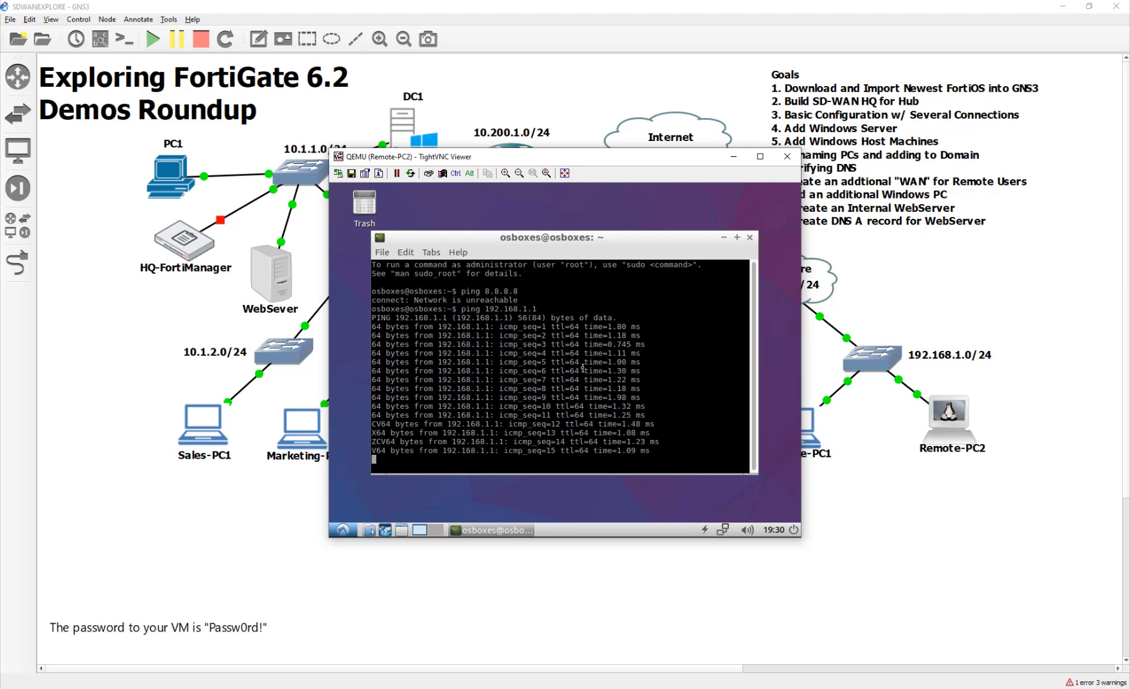
pyautogui.write('Z')
pyautogui.click(582, 368)
pyautogui.hotkey('ctrl', 'c')
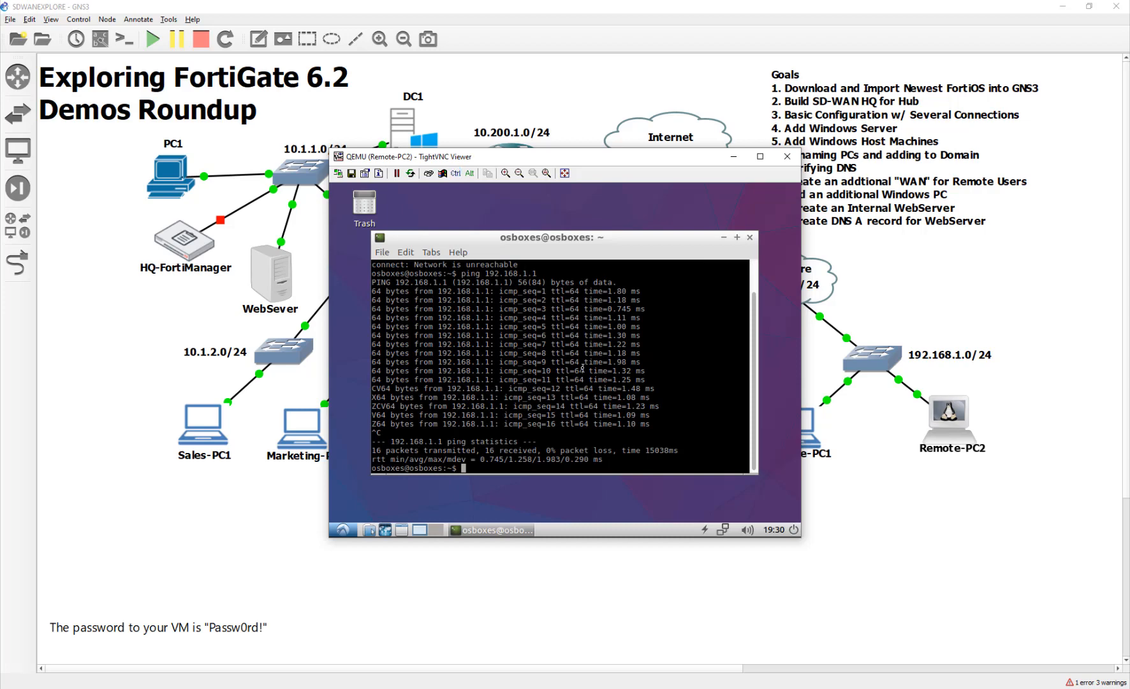
pyautogui.click(912, 590)
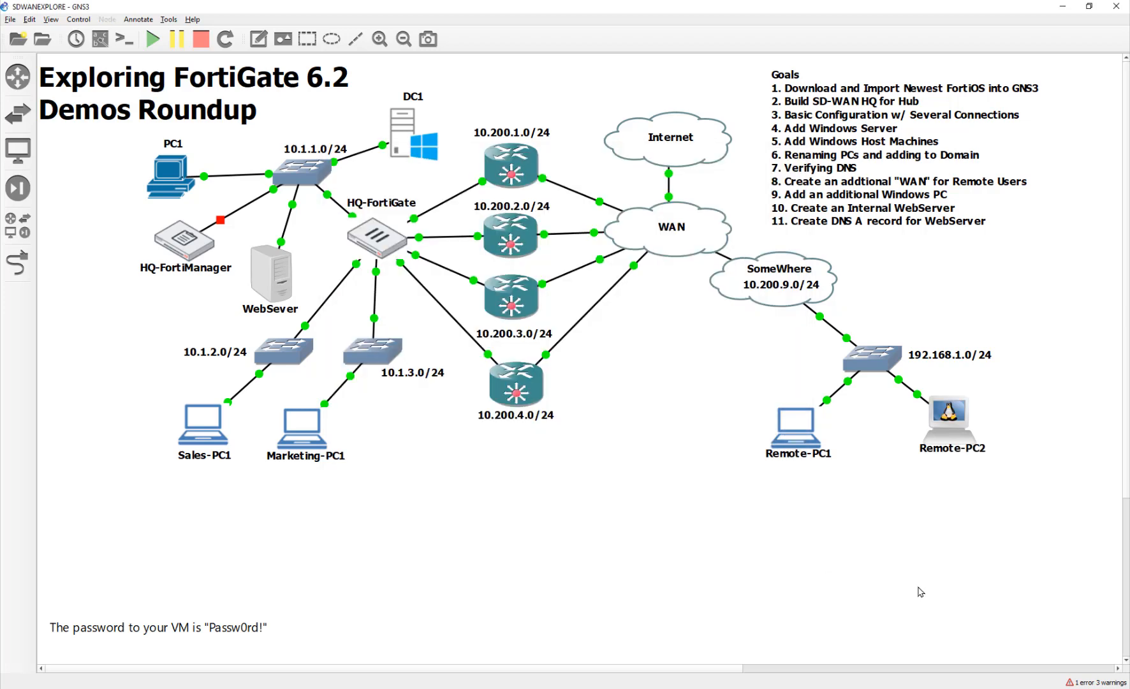
pyautogui.click(785, 300)
pyautogui.hotkey('alt', 'Tab')
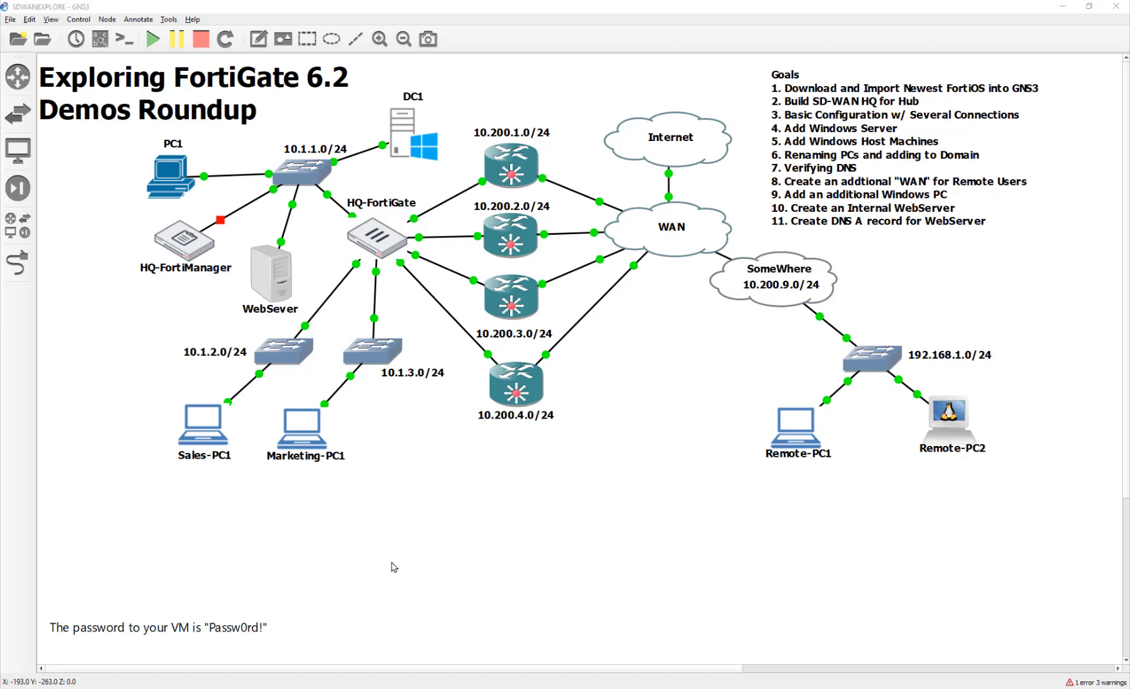
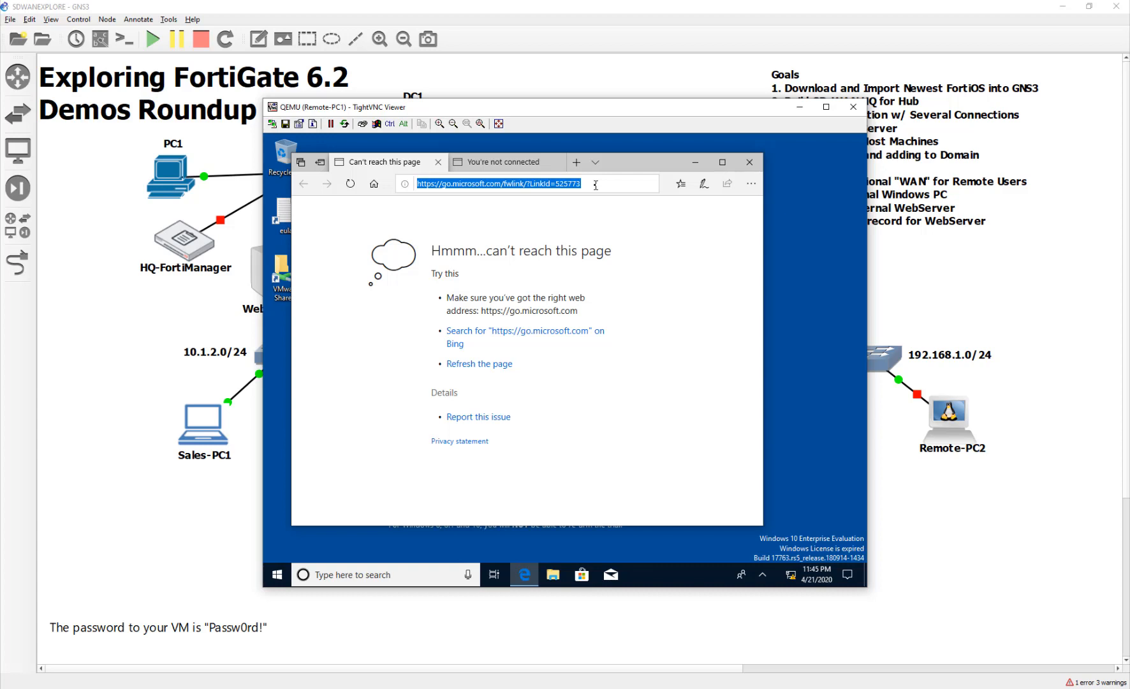
# Sign in to pfSense at 192.168.1.1 as admin with the default password, and accept the copyright notice.
pyautogui.write('192')
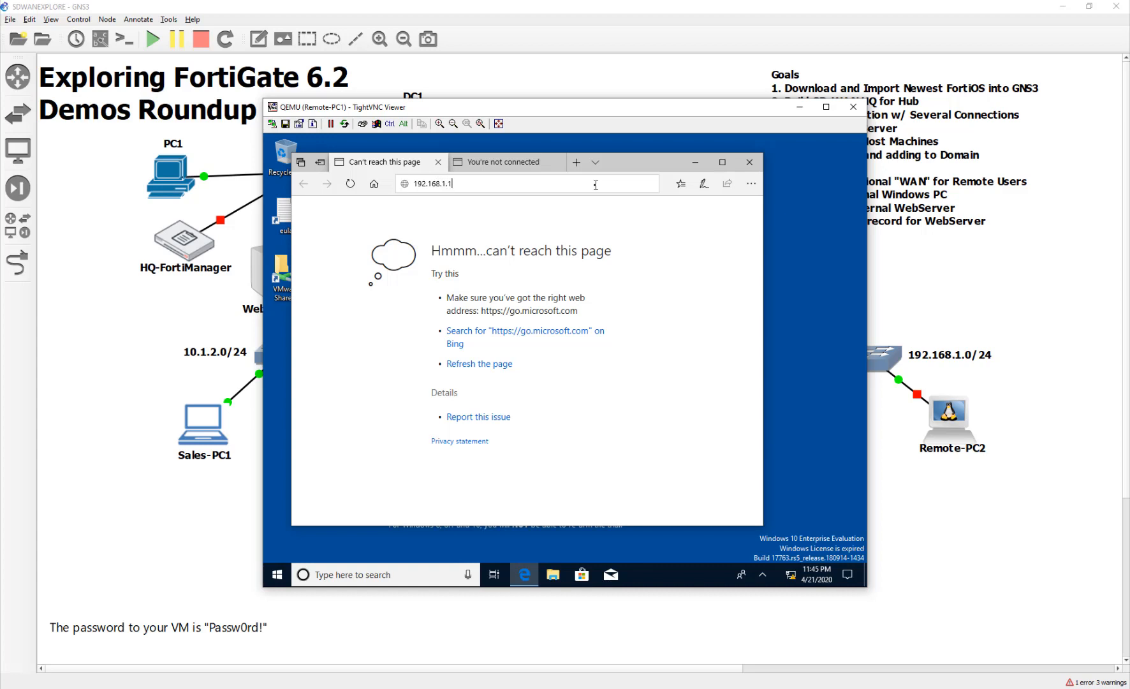
pyautogui.write('.168.1.1')
pyautogui.press('Return')
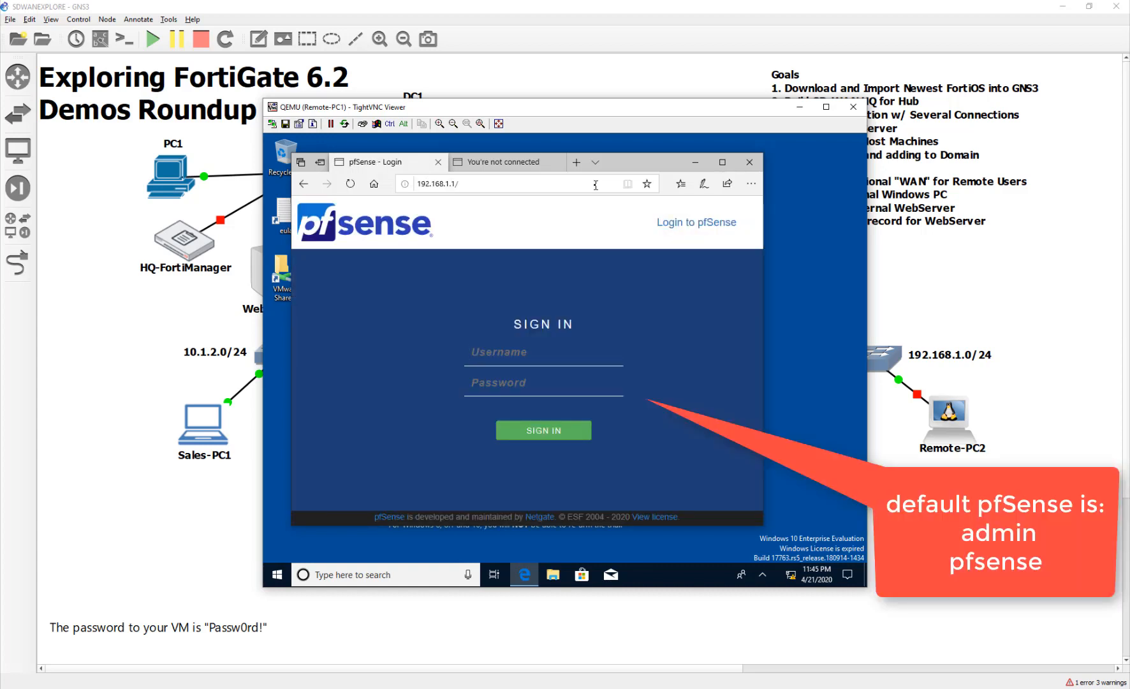
pyautogui.write('admin')
pyautogui.press('Tab')
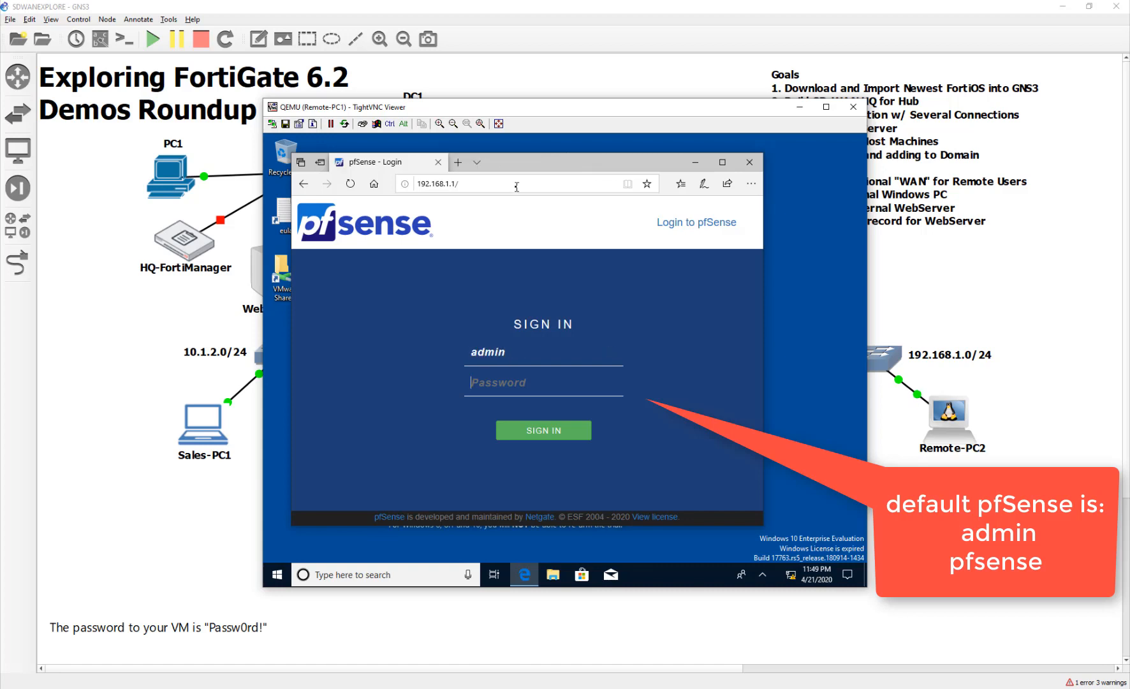
pyautogui.write('pfsense')
pyautogui.press('Return')
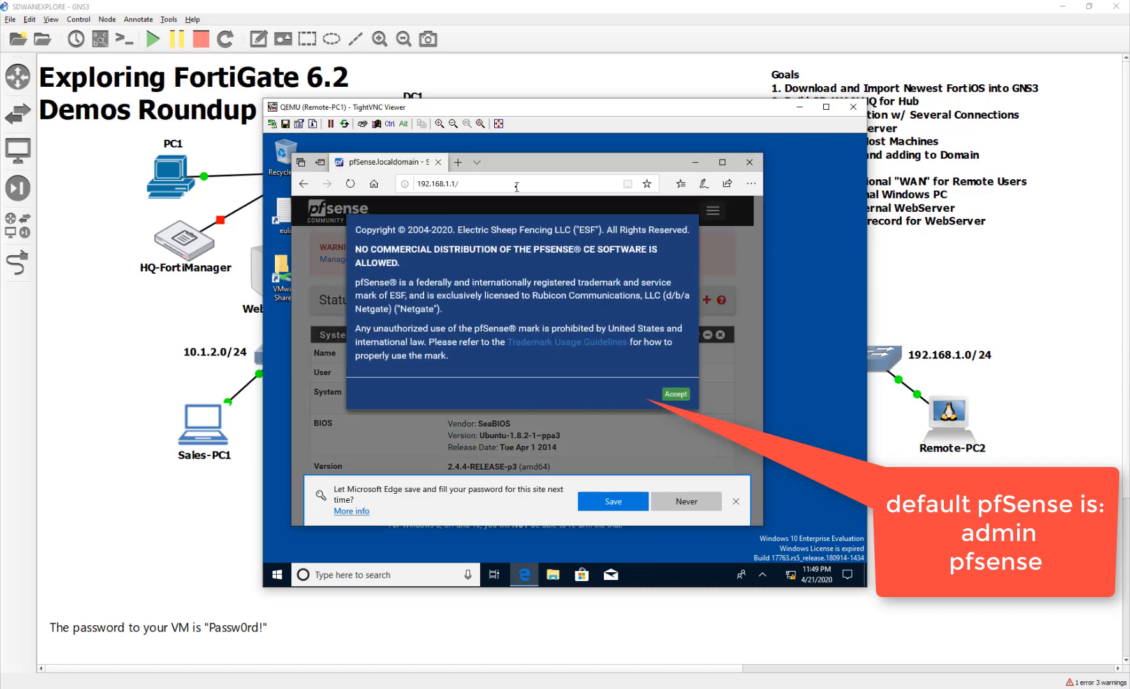
pyautogui.click(735, 502)
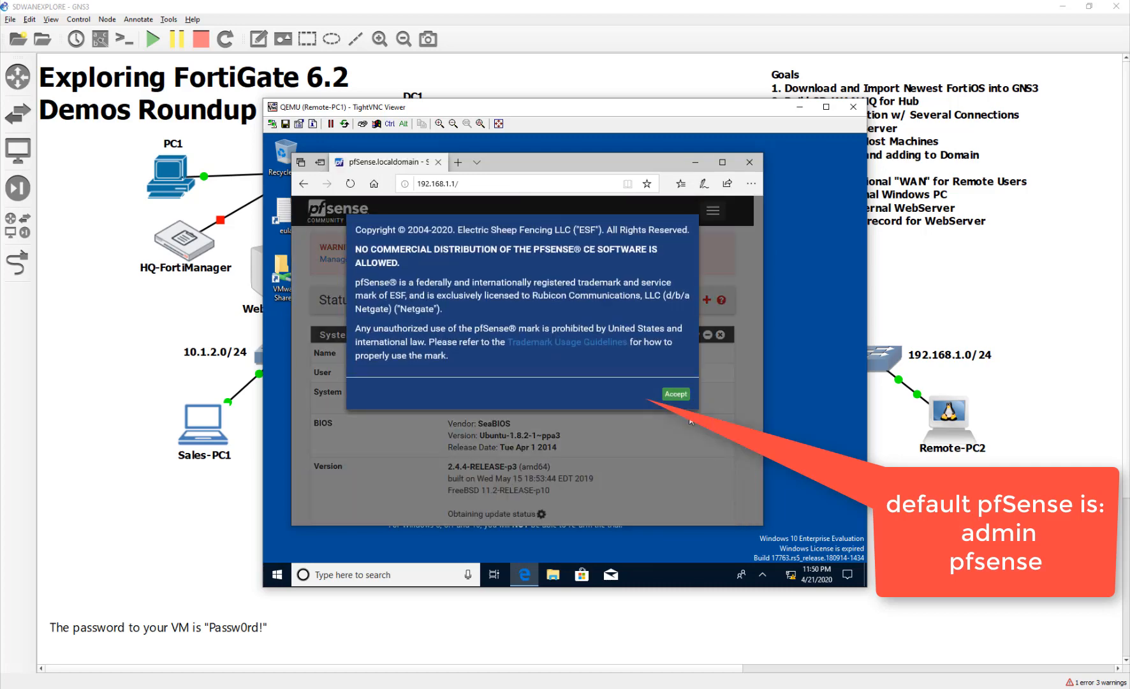
pyautogui.click(677, 395)
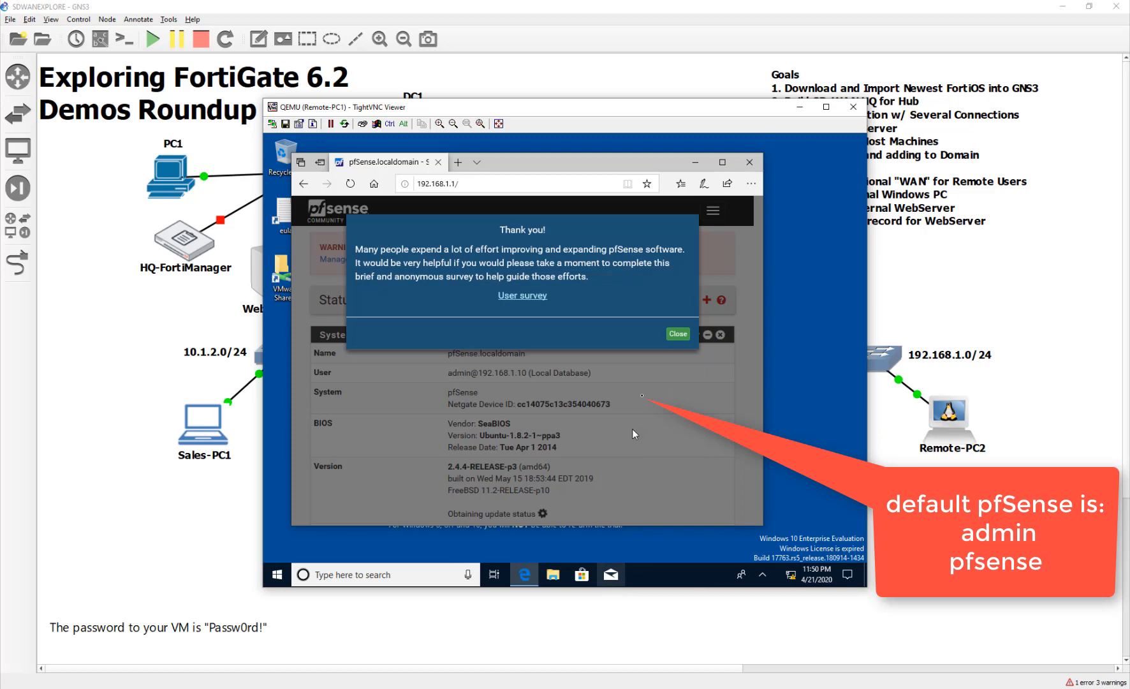
# Dismiss the survey notice and launch System > Setup Wizard from the navigation menu.
pyautogui.click(676, 330)
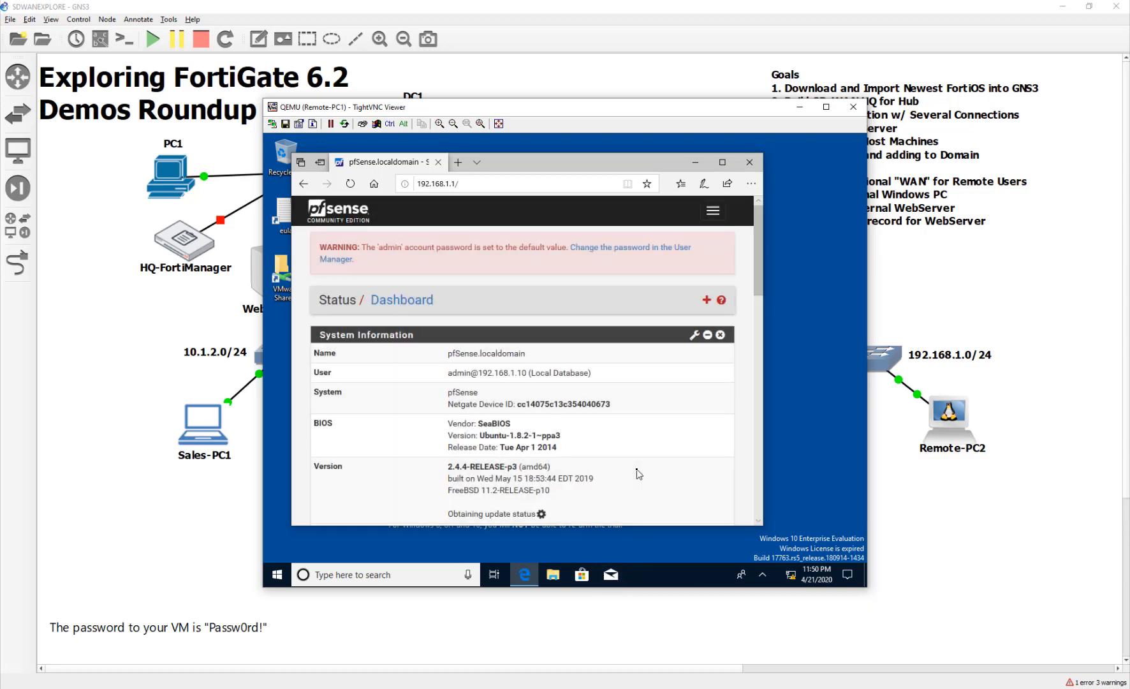
pyautogui.scroll(-15, 639, 473)
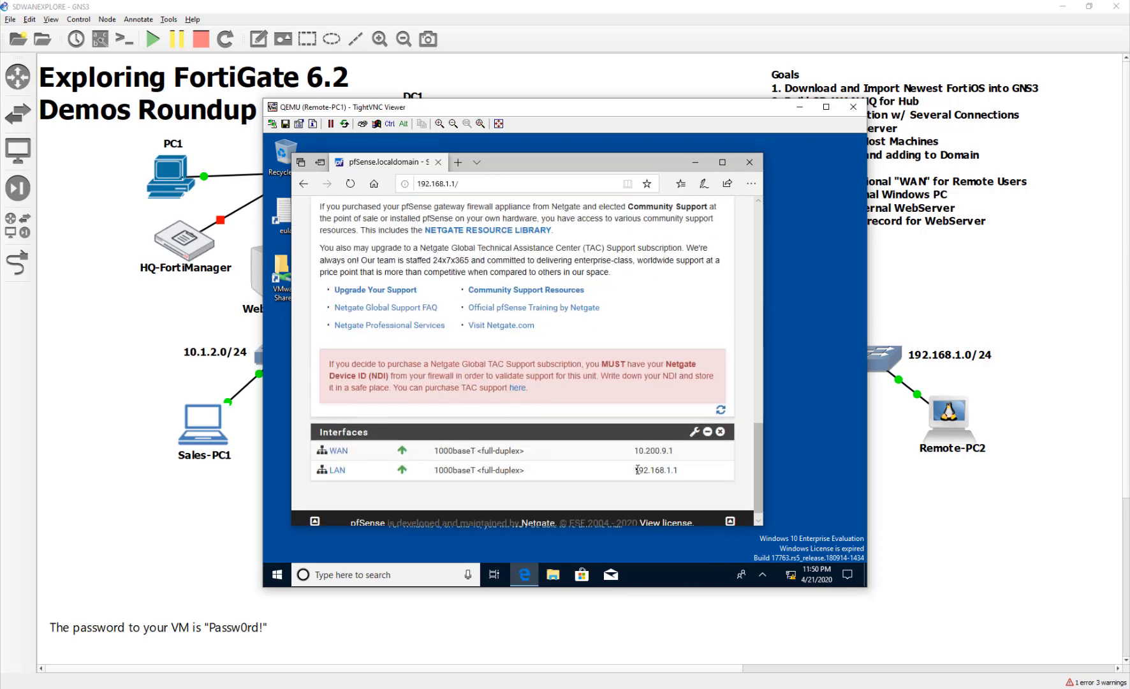
pyautogui.scroll(15, 637, 470)
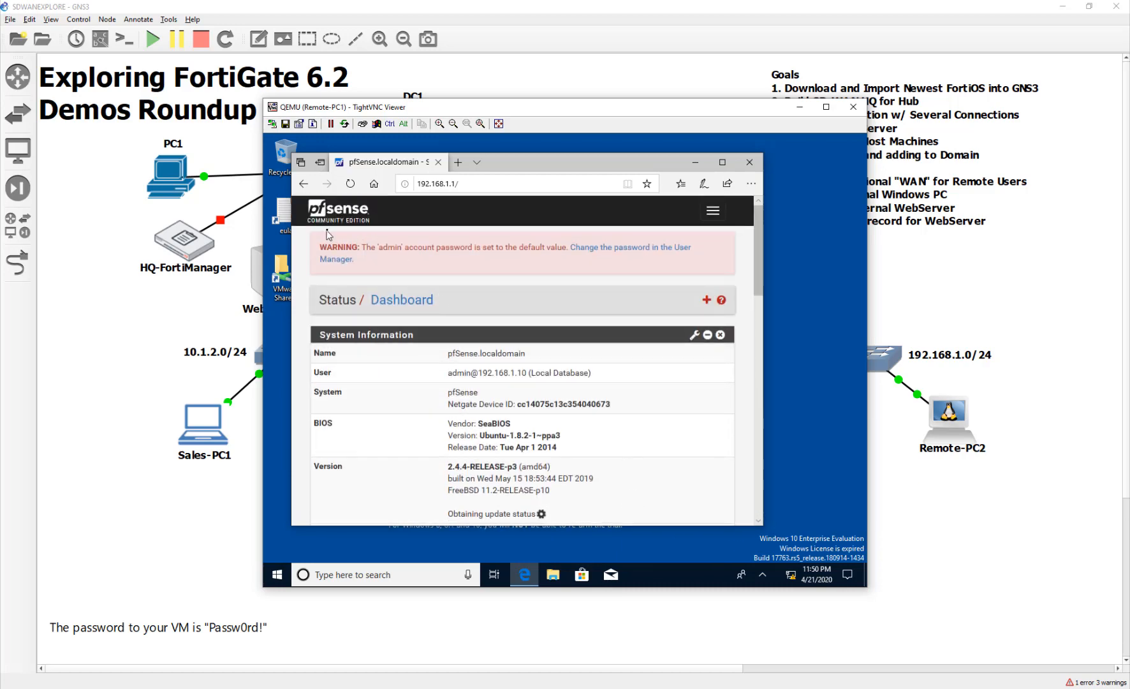
pyautogui.click(714, 212)
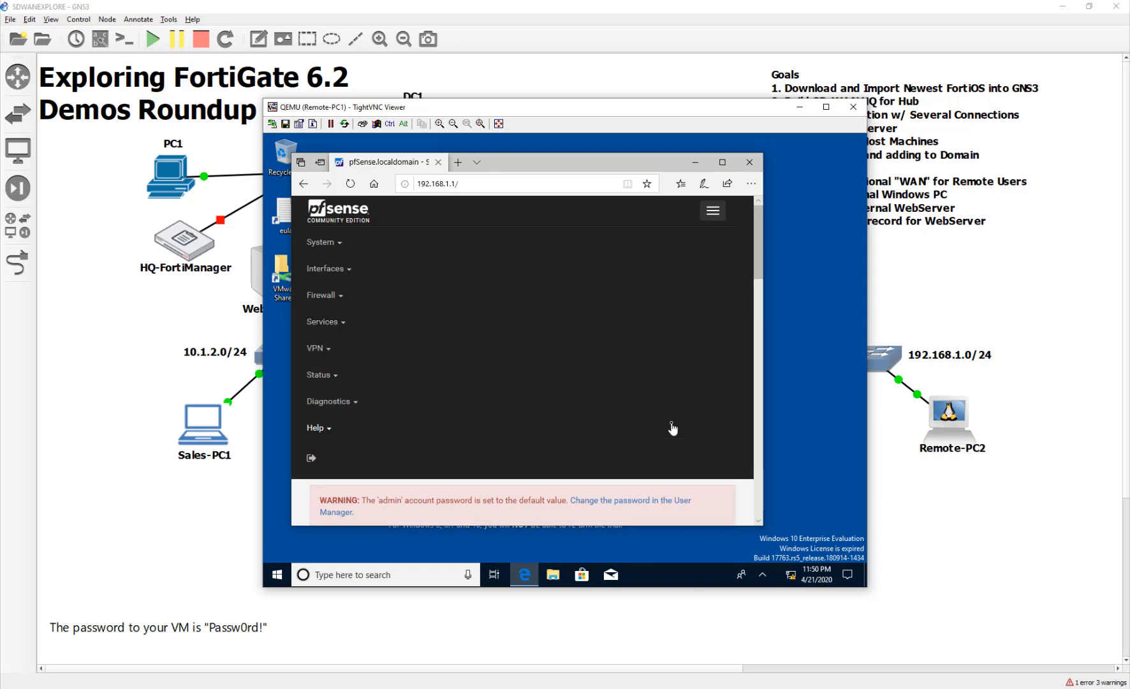
pyautogui.click(378, 244)
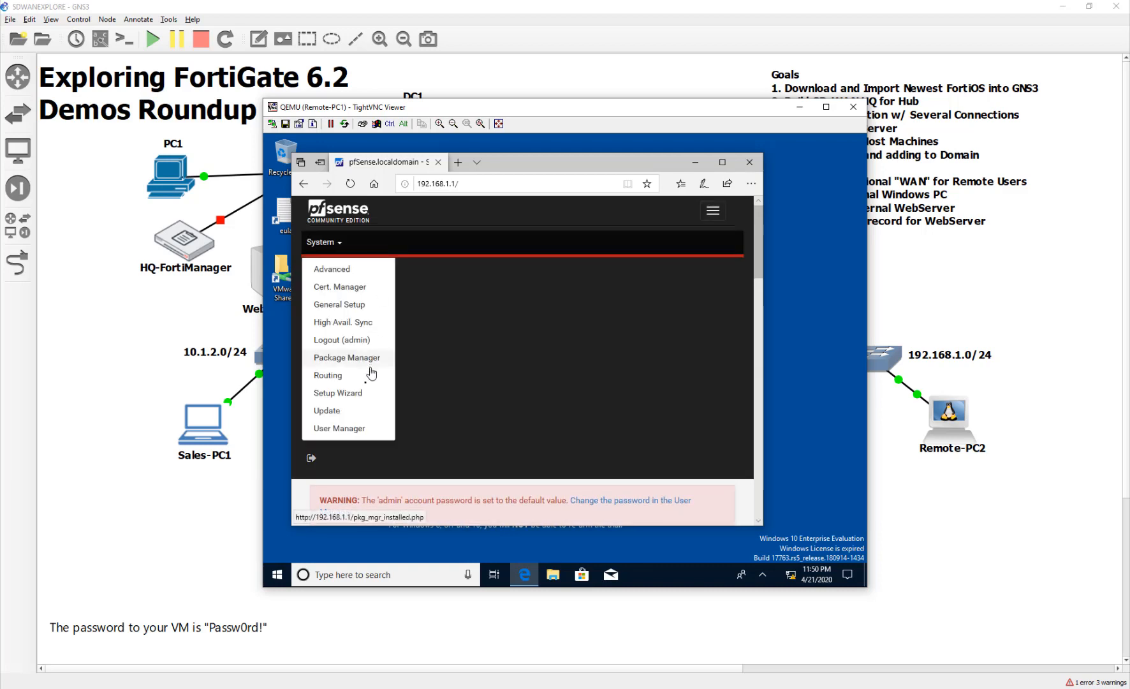
pyautogui.click(369, 393)
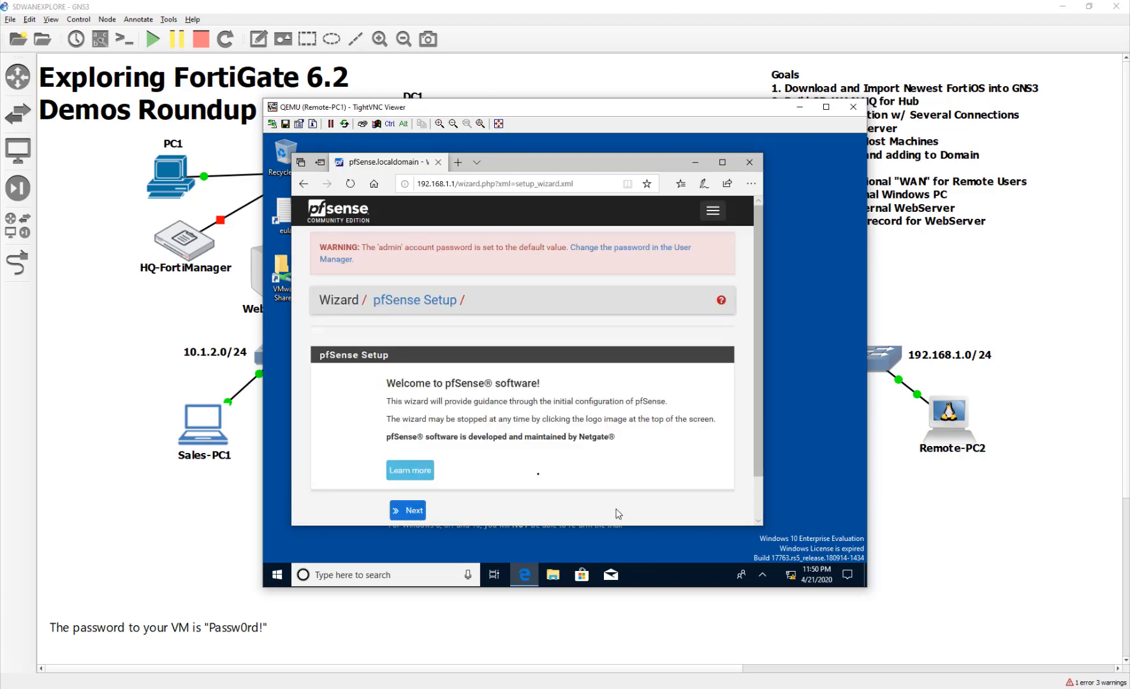
# Start the wizard and enter 8.8.8.8 as primary DNS plus a secondary DNS server.
pyautogui.scroll(-1, 618, 513)
pyautogui.click(408, 462)
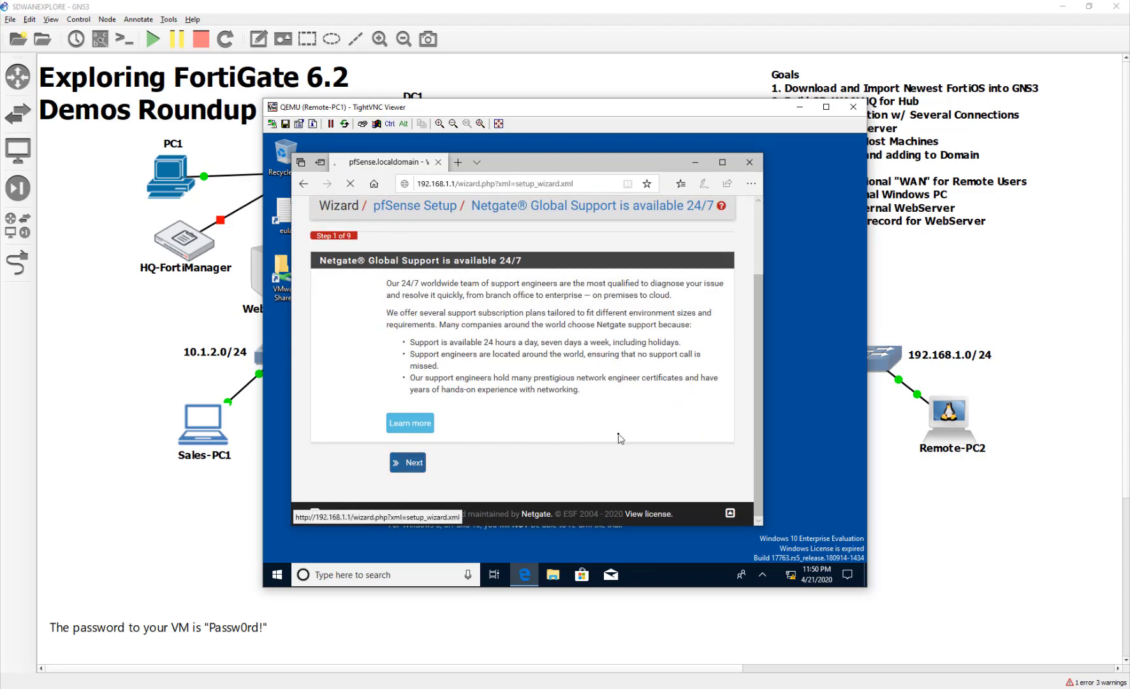
pyautogui.scroll(-3, 425, 442)
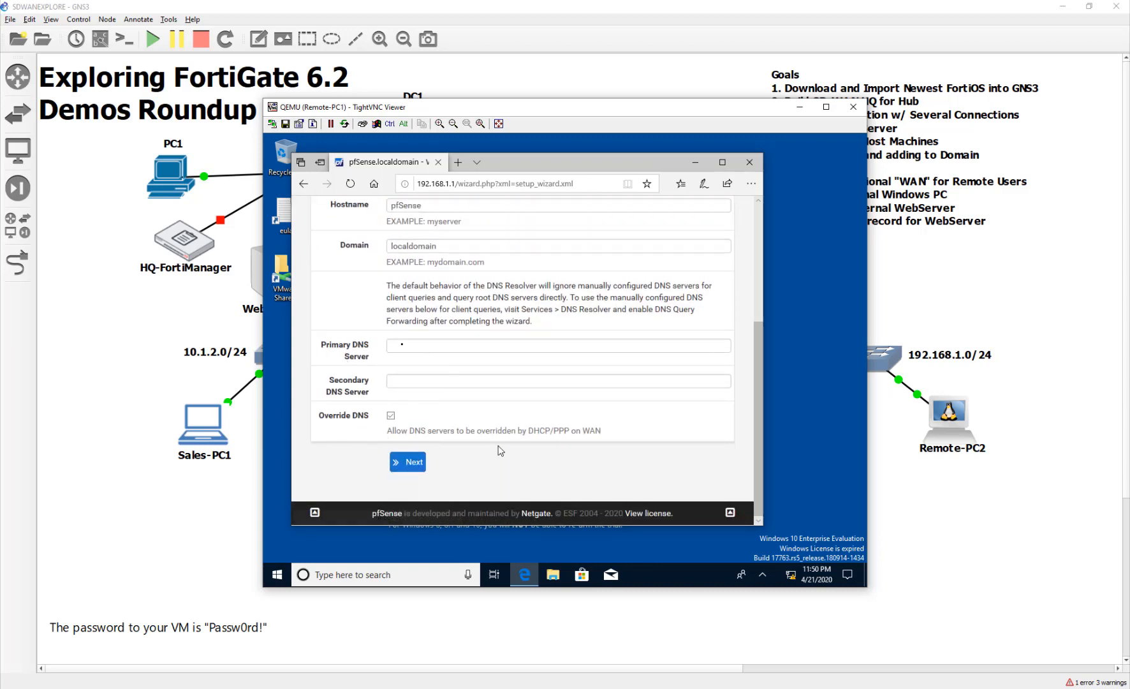
pyautogui.click(431, 346)
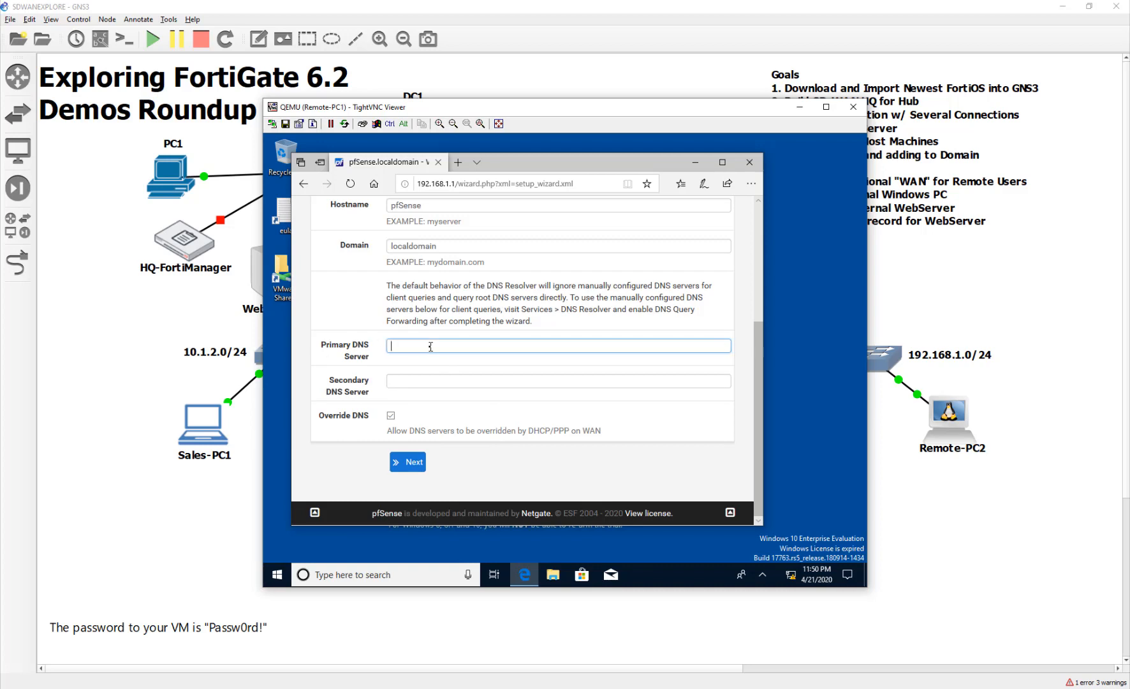
pyautogui.click(439, 383)
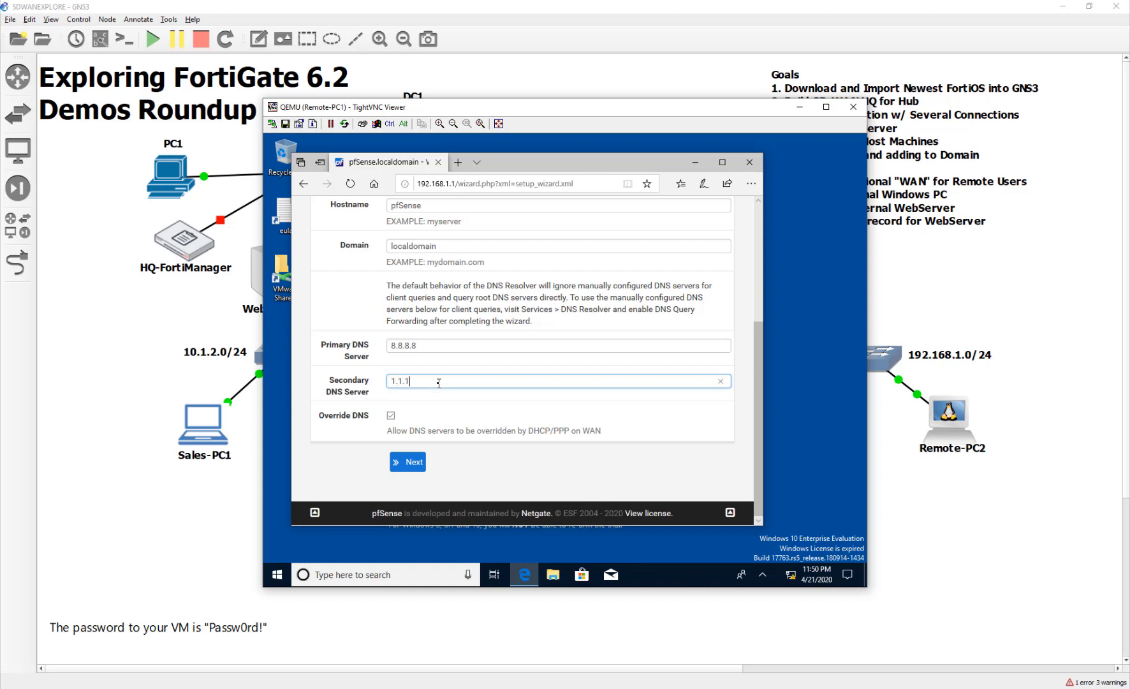
pyautogui.click(415, 462)
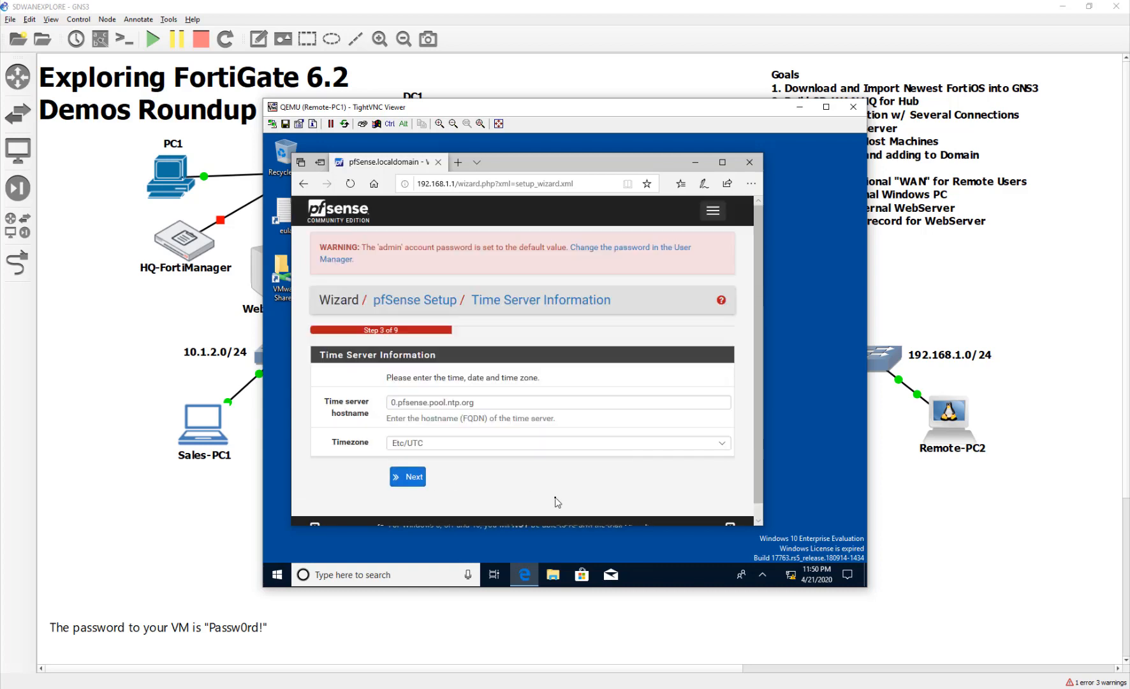
# Keep the default time server, WAN, LAN and password settings, reload, and finish the wizard.
pyautogui.click(413, 478)
pyautogui.scroll(-5, 415, 481)
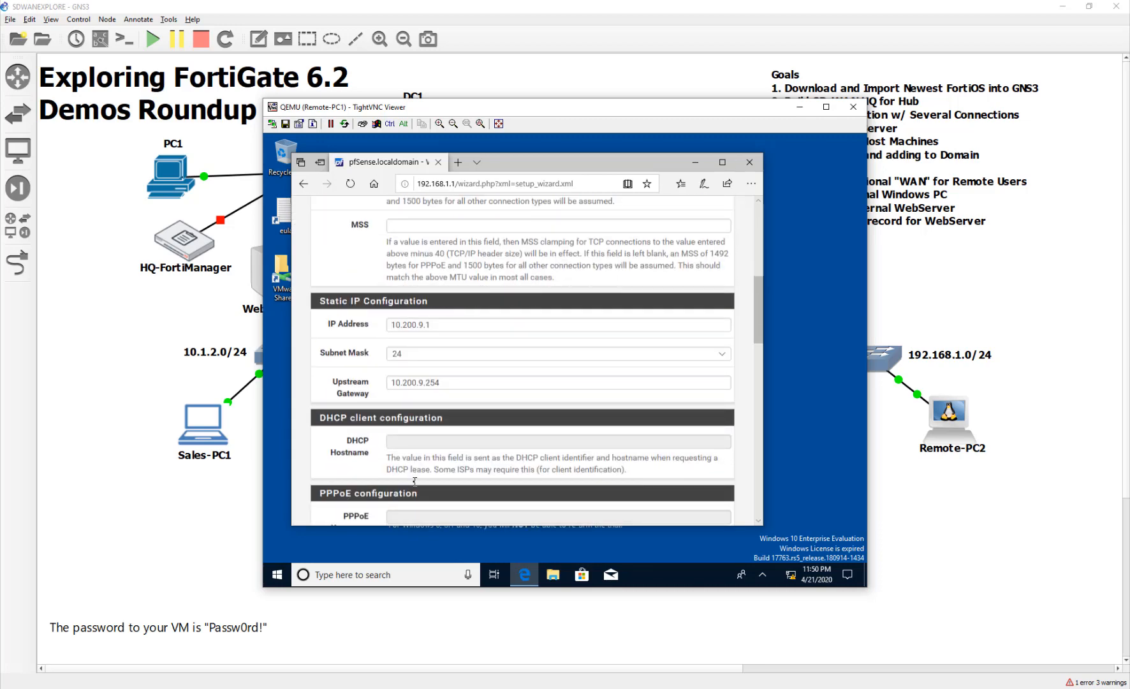
pyautogui.scroll(-10, 414, 481)
pyautogui.click(408, 461)
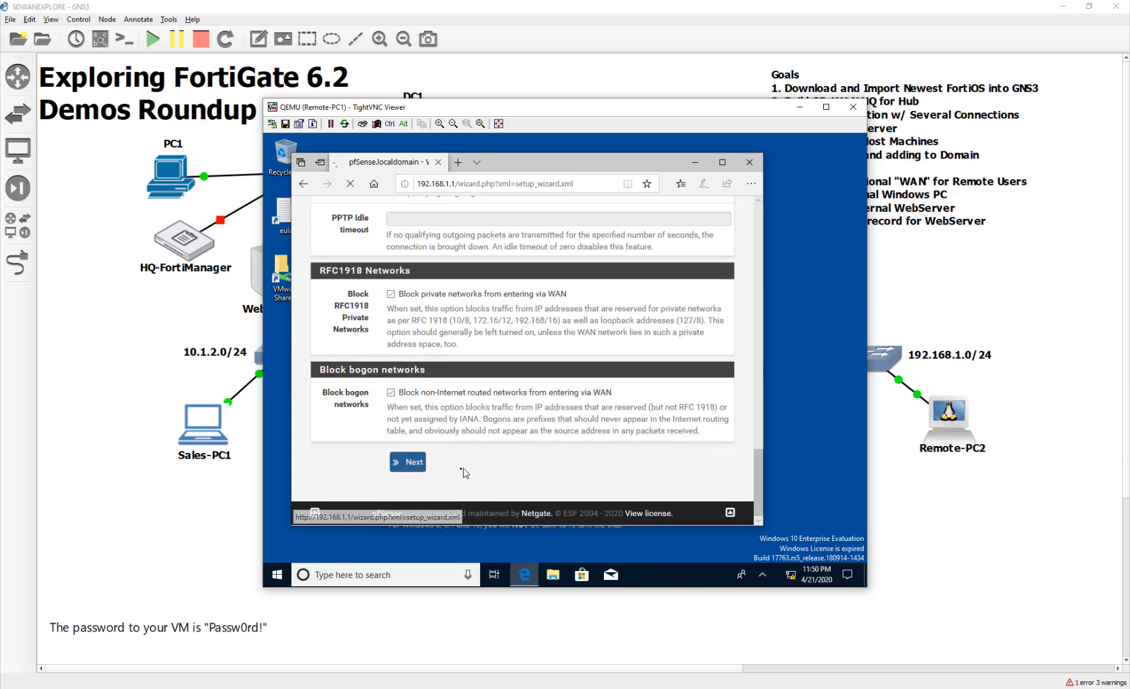
pyautogui.click(412, 478)
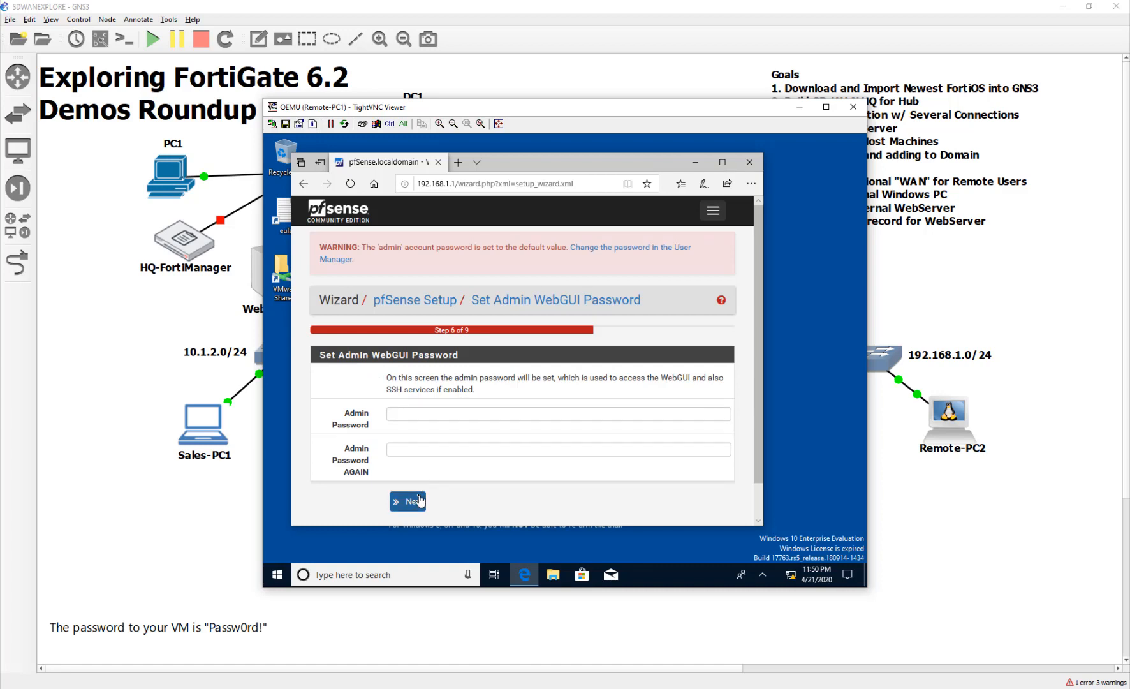
pyautogui.click(419, 500)
pyautogui.click(422, 481)
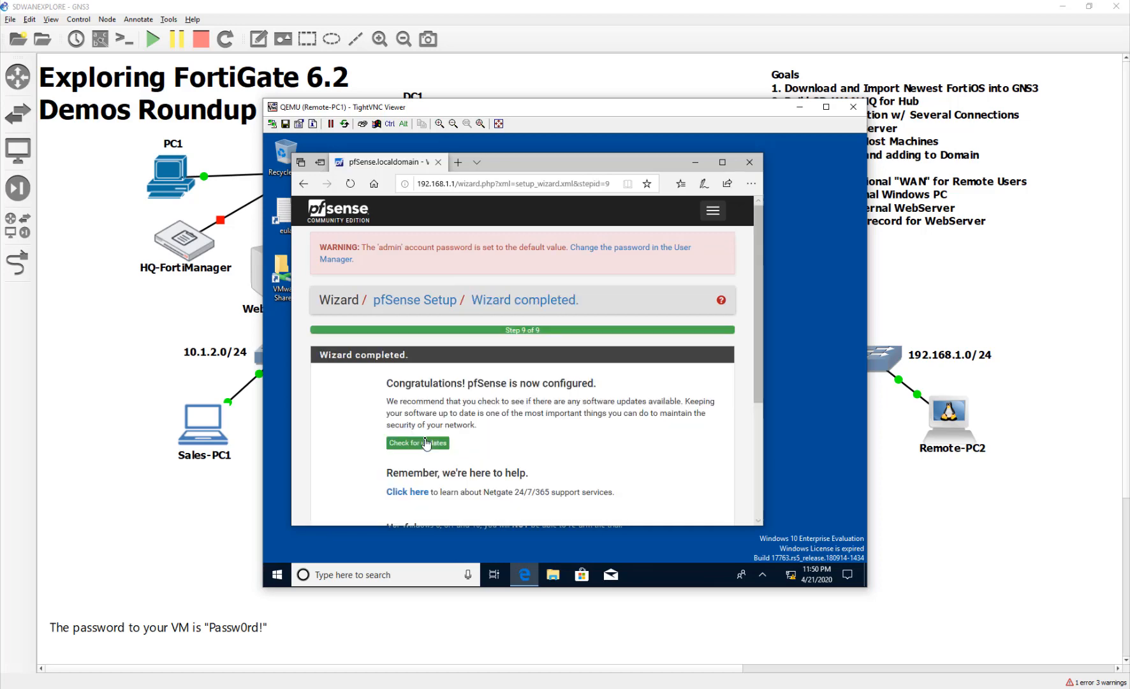
pyautogui.scroll(-3, 501, 459)
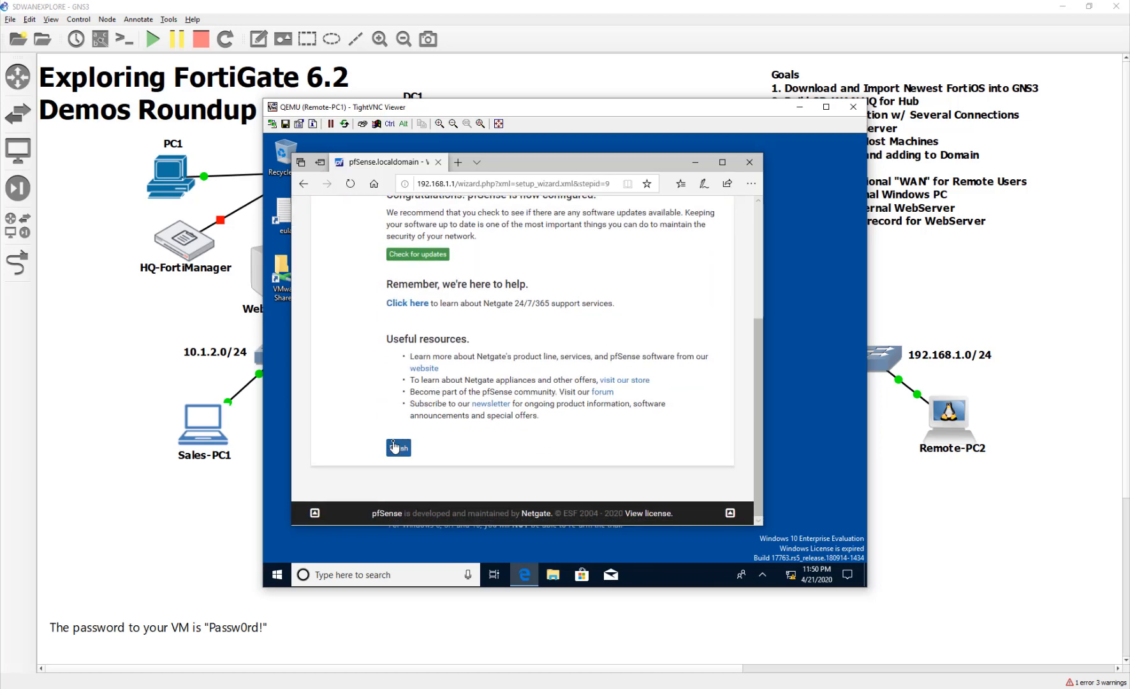
pyautogui.click(399, 447)
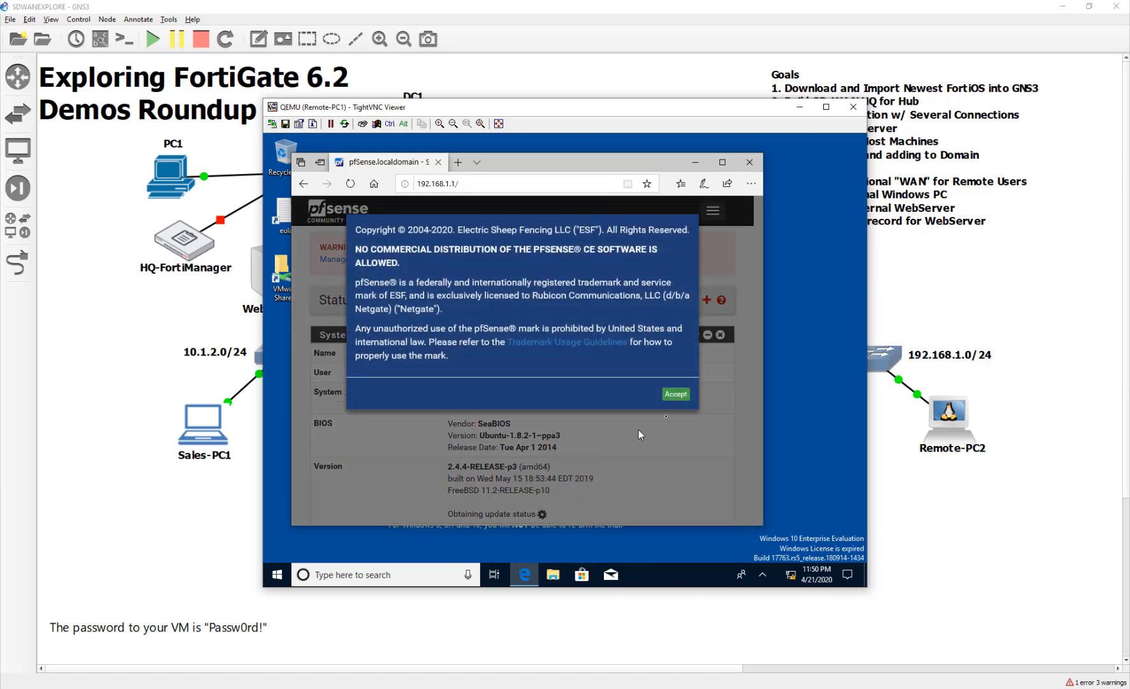
# Clear the notices, confirm WAN 10.200.9.1 and LAN 192.168.1.1 on the dashboard, then close Edge.
pyautogui.click(675, 378)
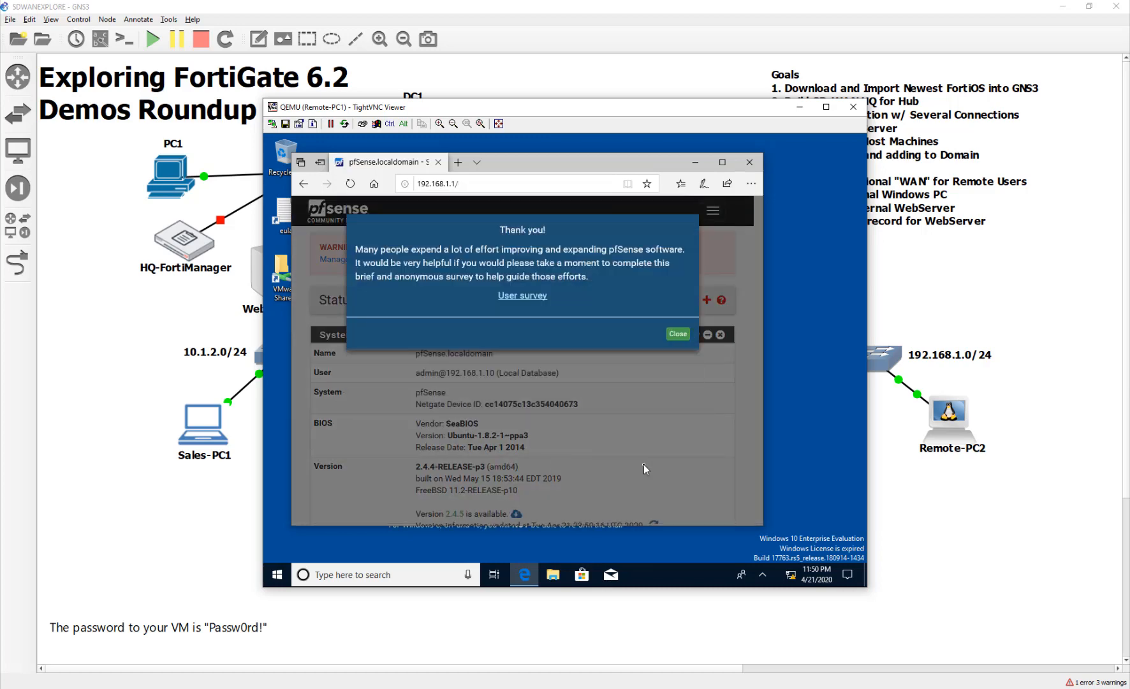
pyautogui.click(679, 335)
pyautogui.scroll(-10, 640, 435)
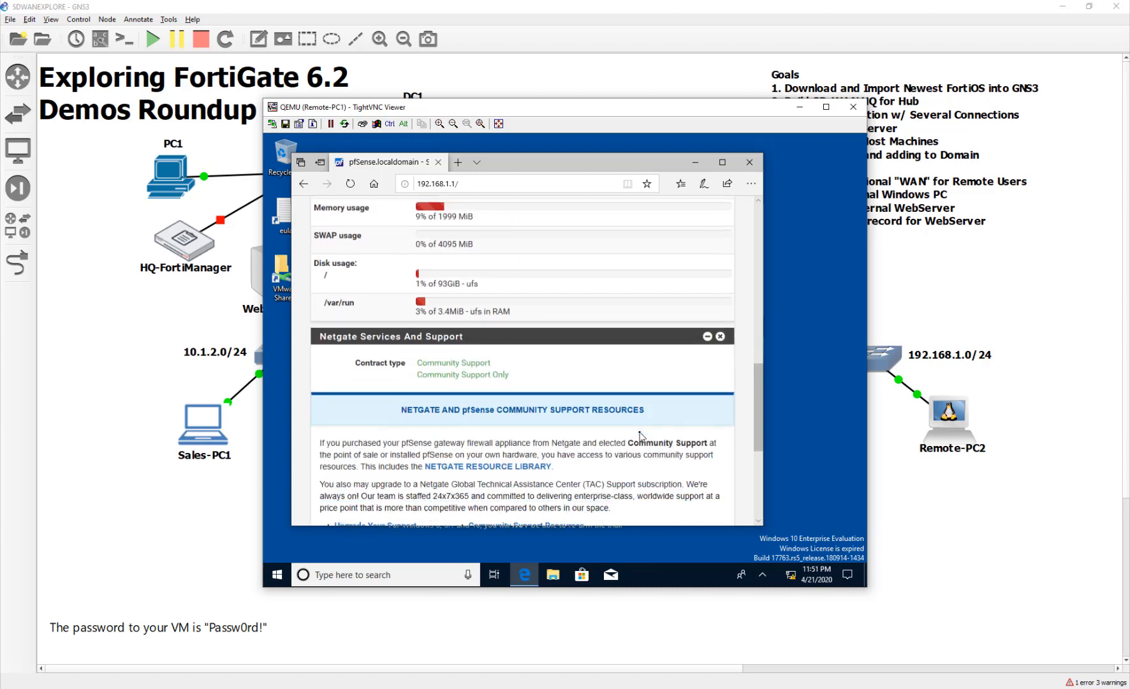
pyautogui.scroll(-4, 640, 435)
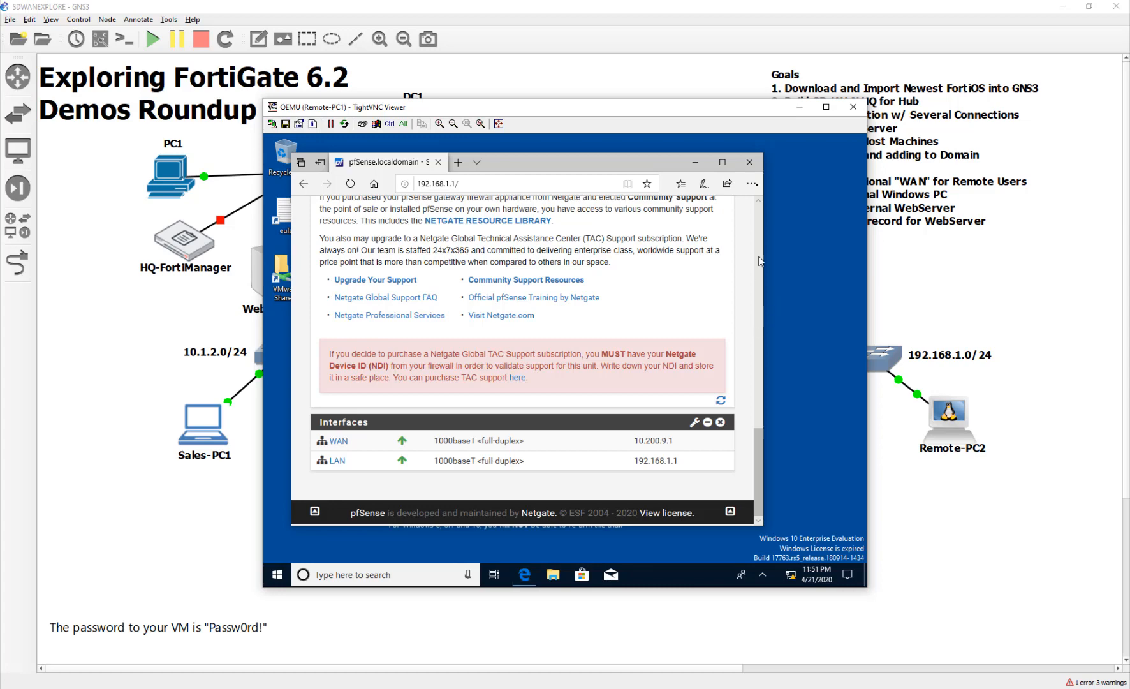
pyautogui.click(749, 162)
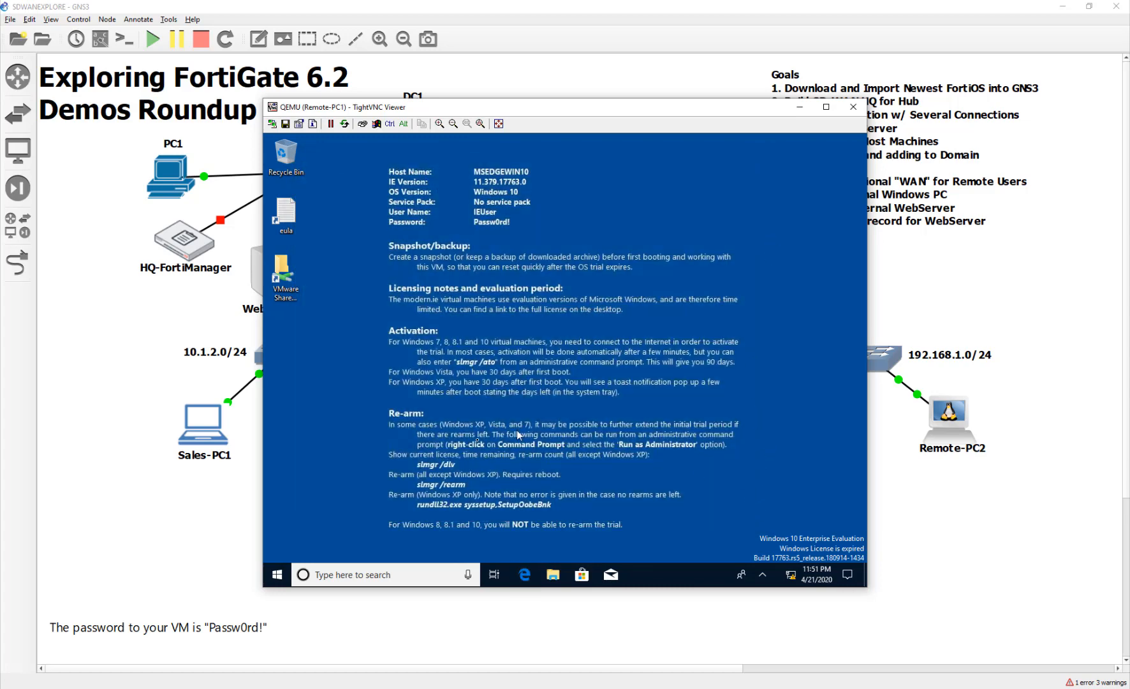
# Ping google.com from a command prompt on Remote-PC1, getting 0% loss.
pyautogui.click(278, 575)
pyautogui.write('cmd')
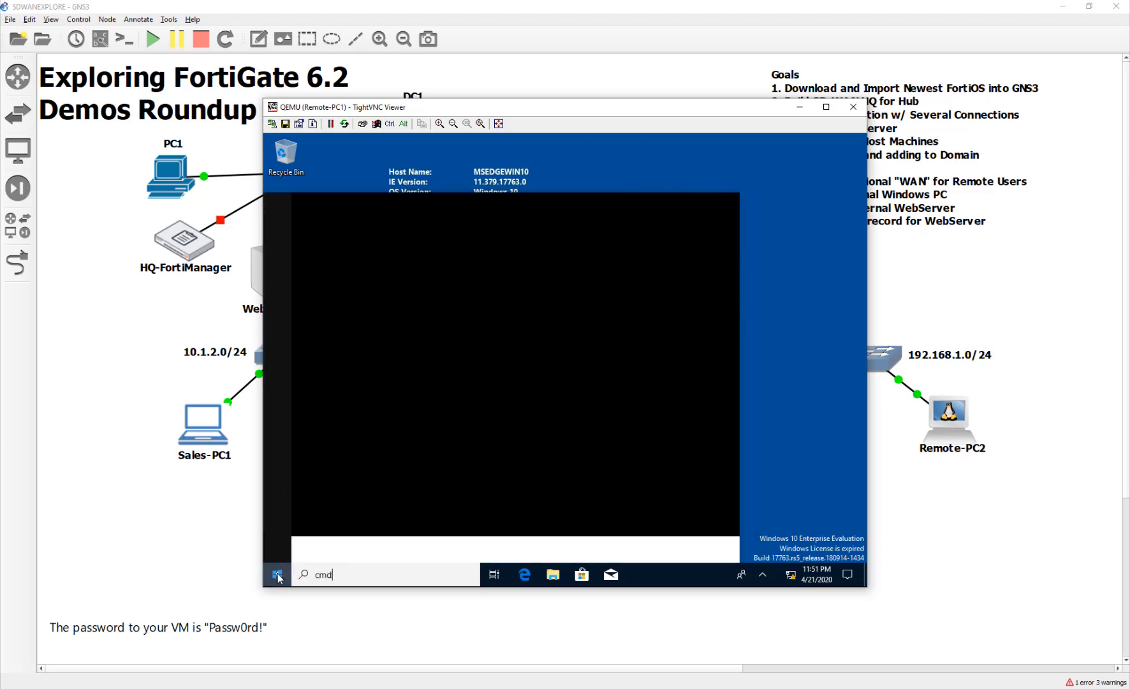
pyautogui.press('Return')
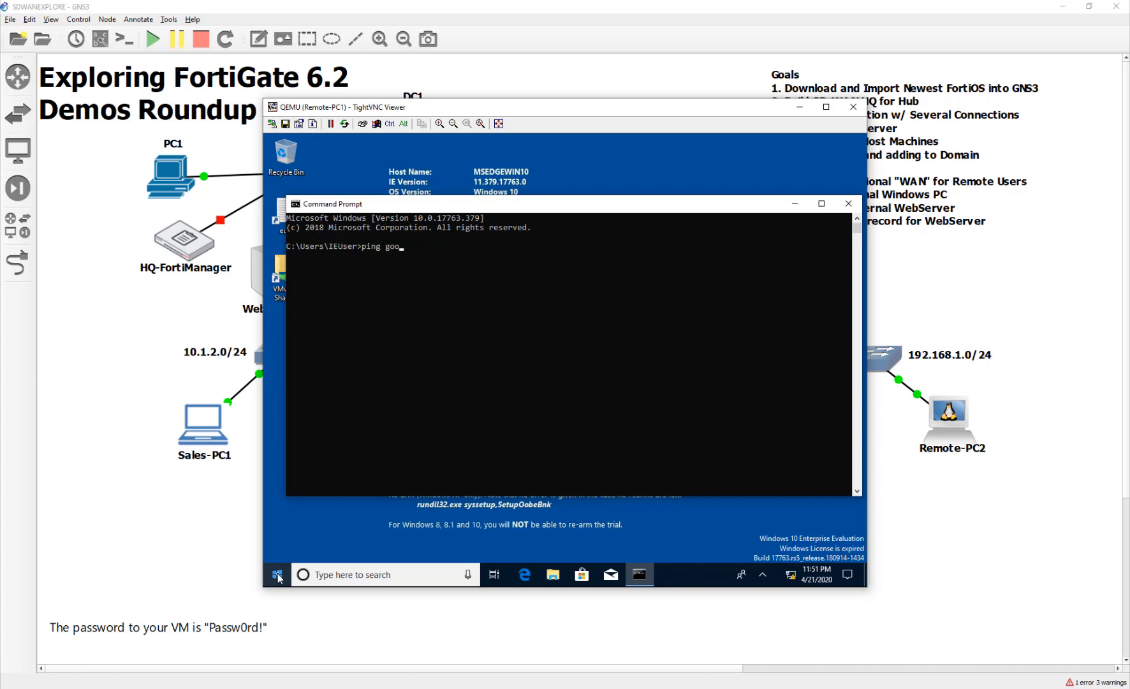
pyautogui.write('ping google.com')
pyautogui.press('Return')
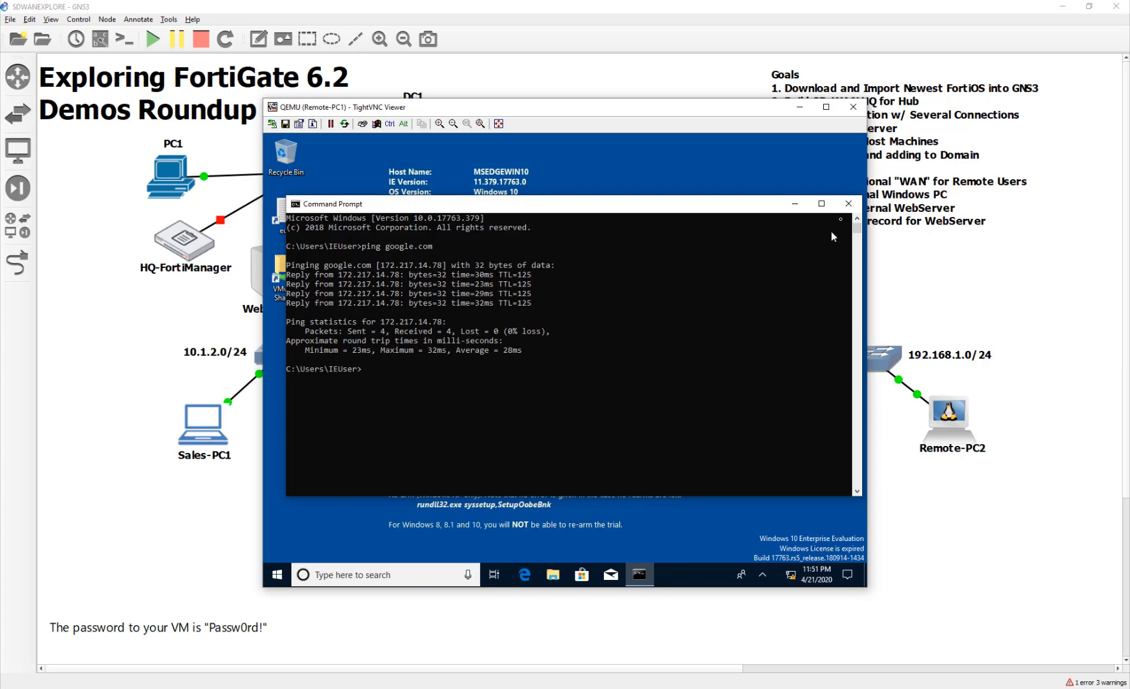
pyautogui.click(848, 203)
# Load the MSN My Feed page in Edge, then close Remote-PC1's console.
pyautogui.click(524, 574)
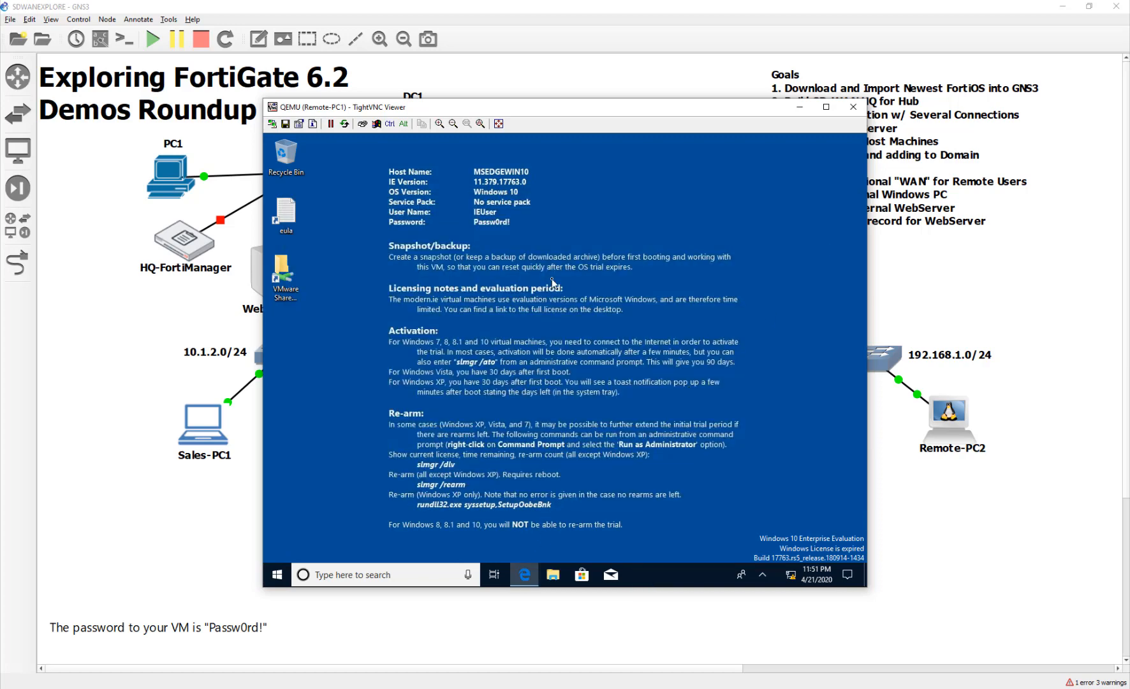
pyautogui.click(436, 282)
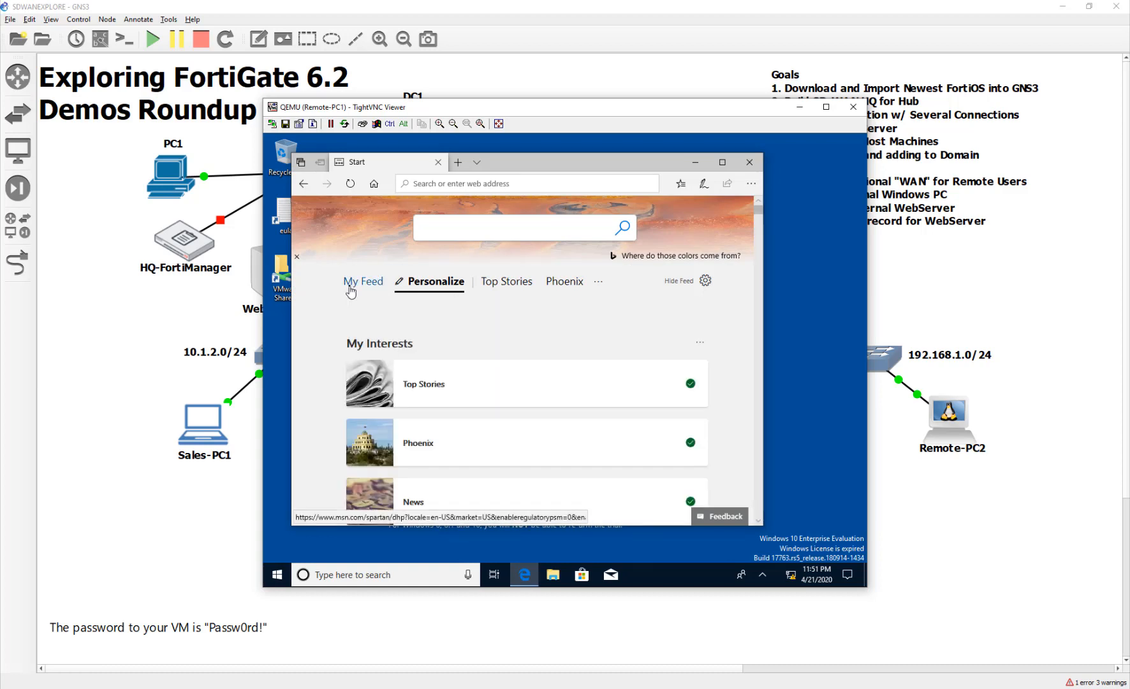
pyautogui.click(350, 287)
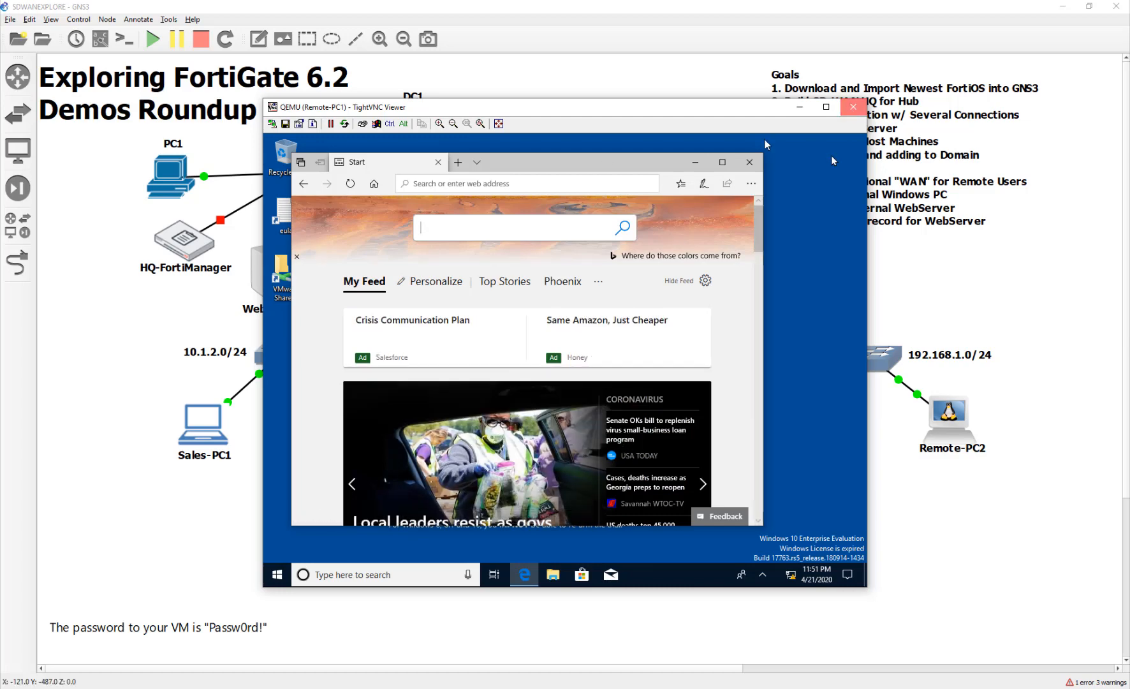
pyautogui.click(853, 106)
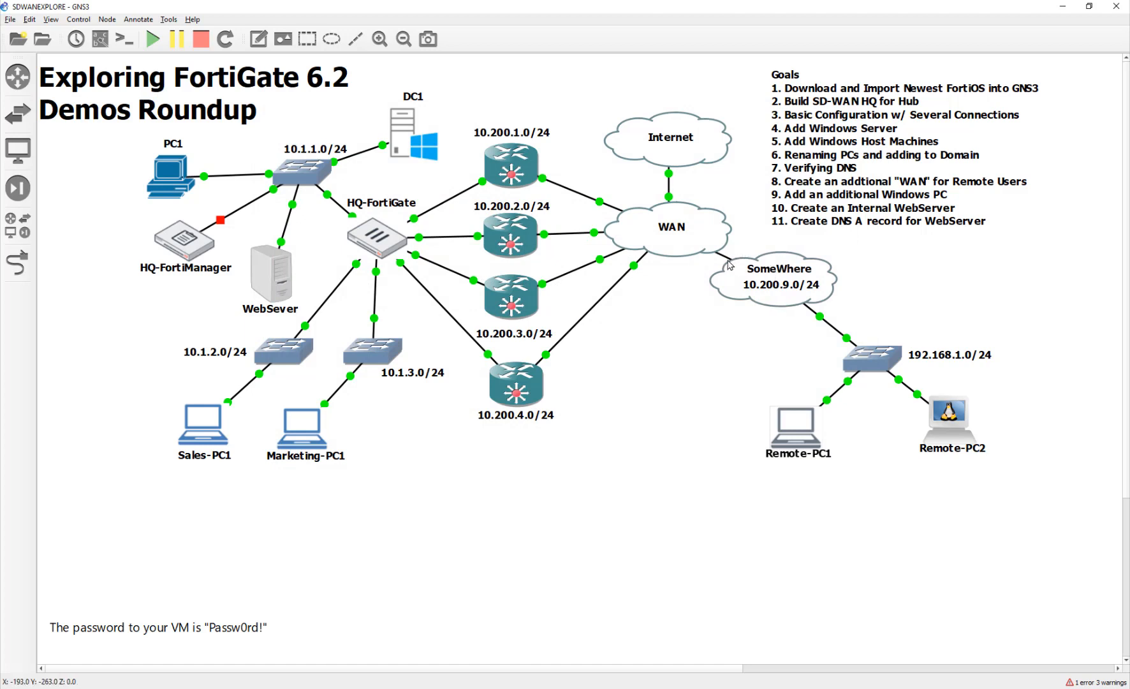
# Shift Remote-PC1 slightly left and open Remote-PC2's console.
pyautogui.moveTo(733, 262)
pyautogui.moveTo(794, 422); pyautogui.dragTo(782, 422)
pyautogui.doubleClick(951, 433)
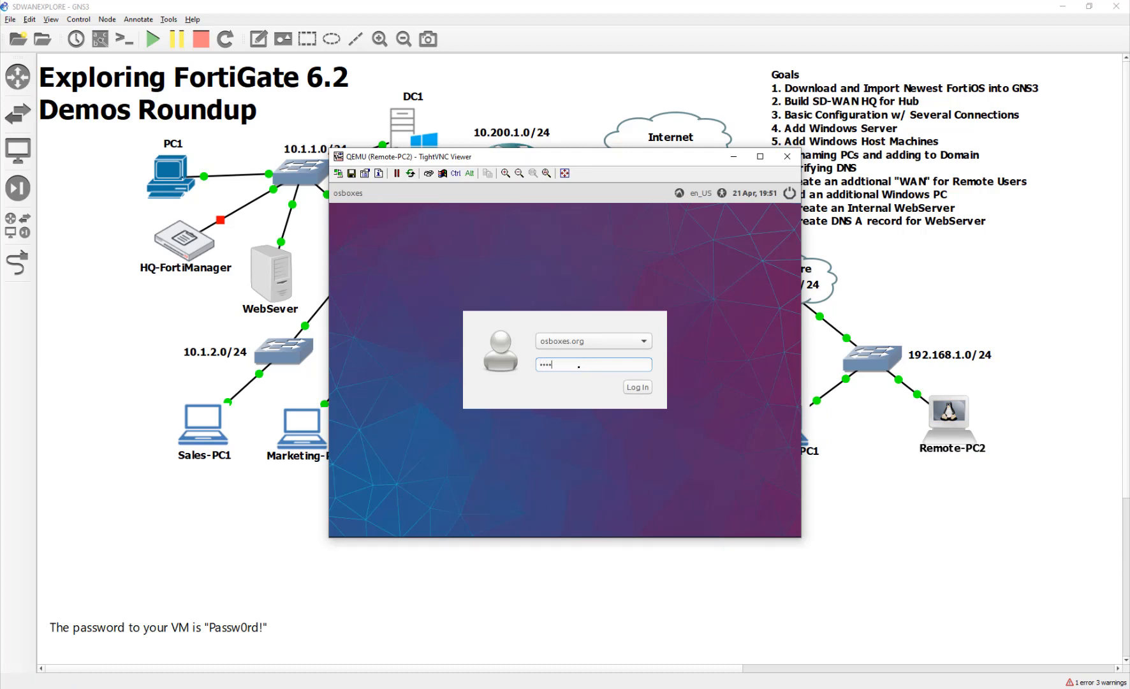
# Log into Remote-PC2 with its password and ping 8.8.8.8 from LXTerminal.
pyautogui.write('Passw0rd!')
pyautogui.press('Return')
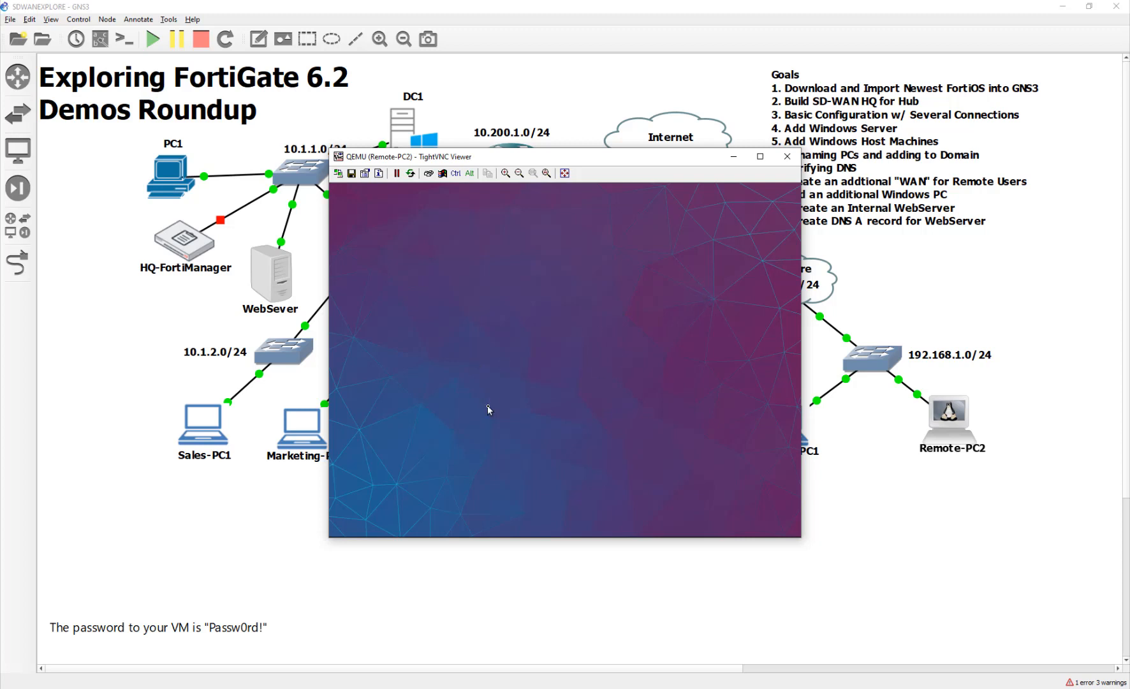
pyautogui.click(343, 530)
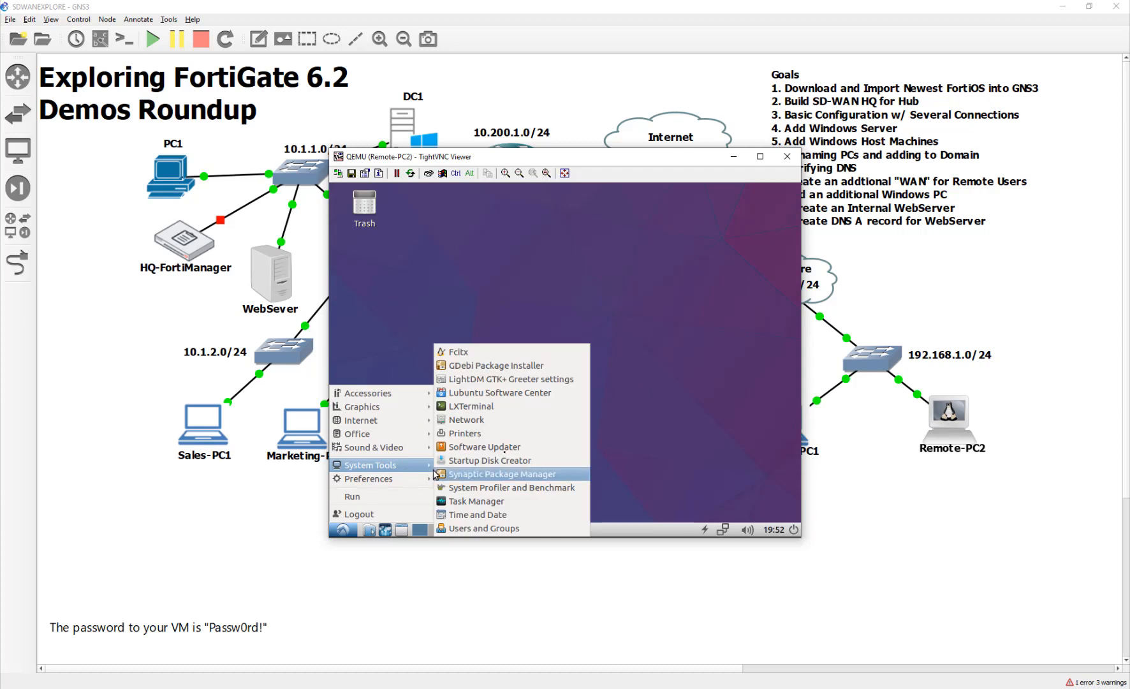
pyautogui.moveTo(411, 470)
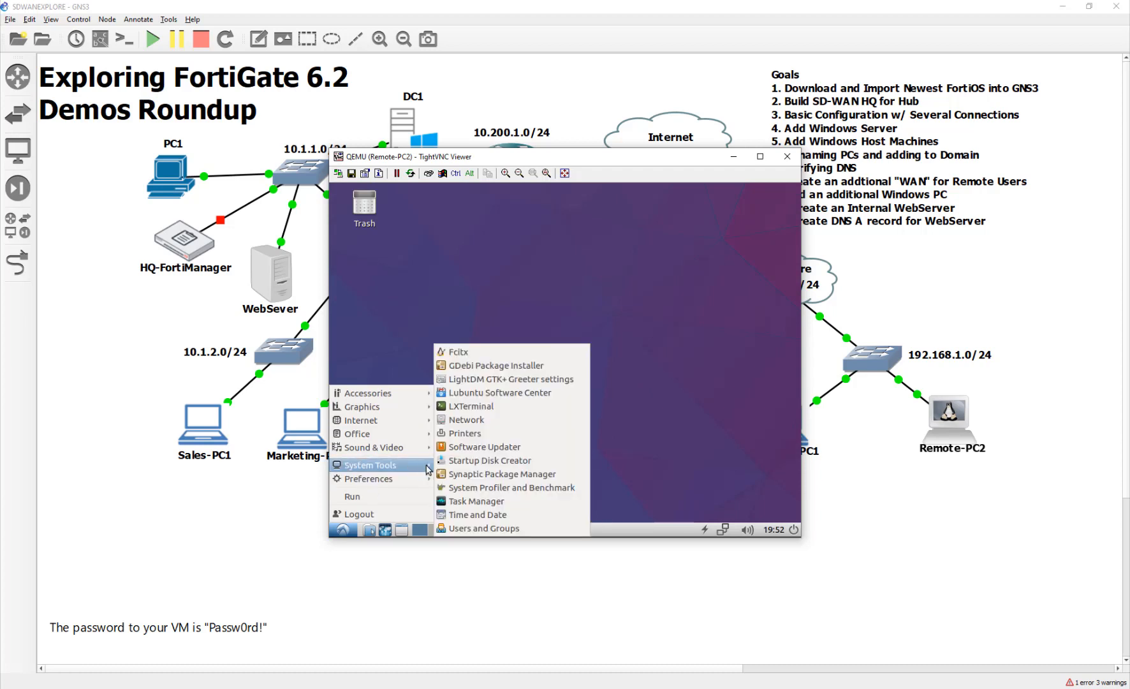
pyautogui.click(484, 409)
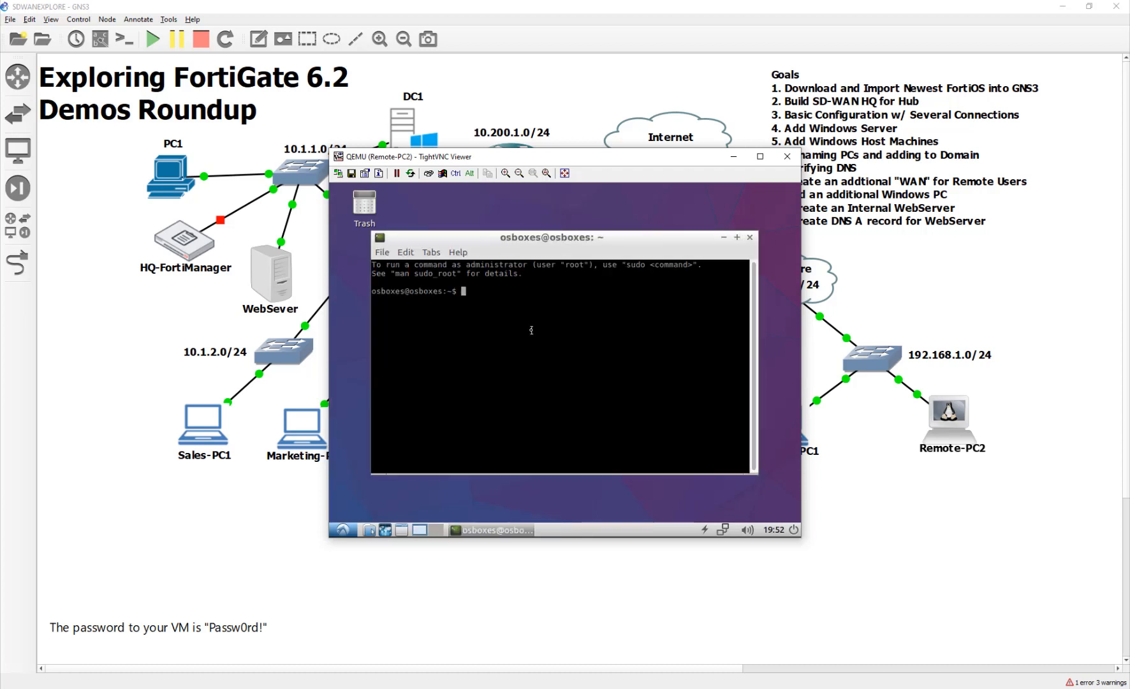
pyautogui.write('ping 8.8.8.8')
pyautogui.press('Return')
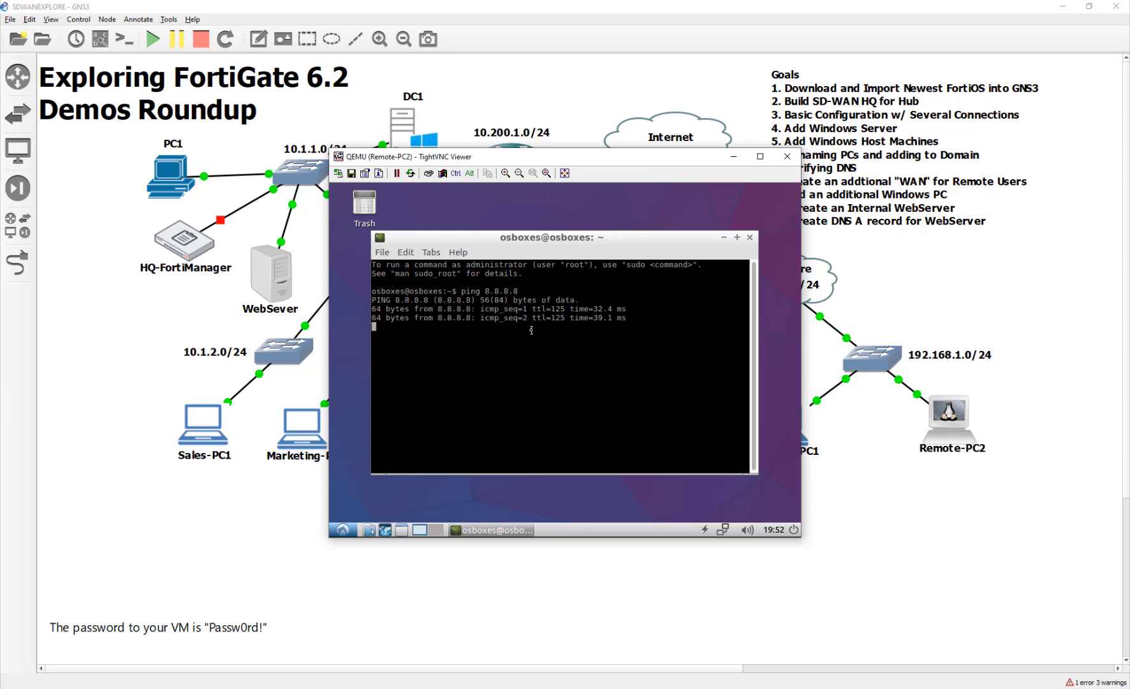
# Stop that ping, ping google.com, then close the terminal and Remote-PC2's console.
pyautogui.hotkey('ctrl', 'x')
pyautogui.hotkey('ctrl', 'c')
pyautogui.write('ping google.com')
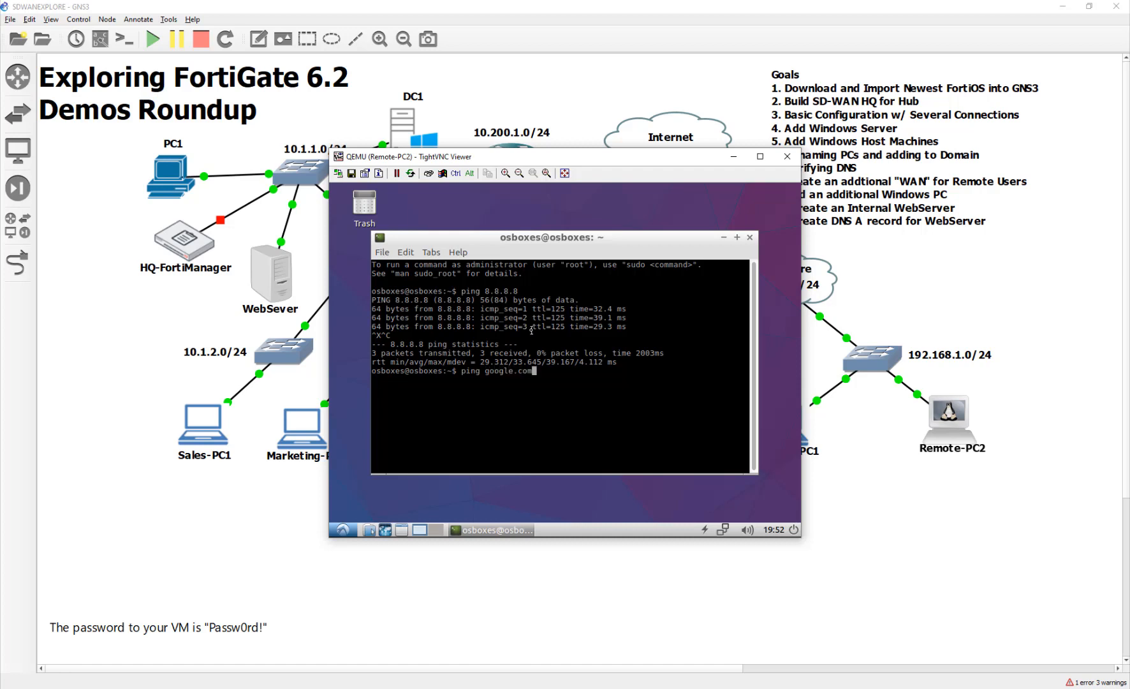
pyautogui.press('Return')
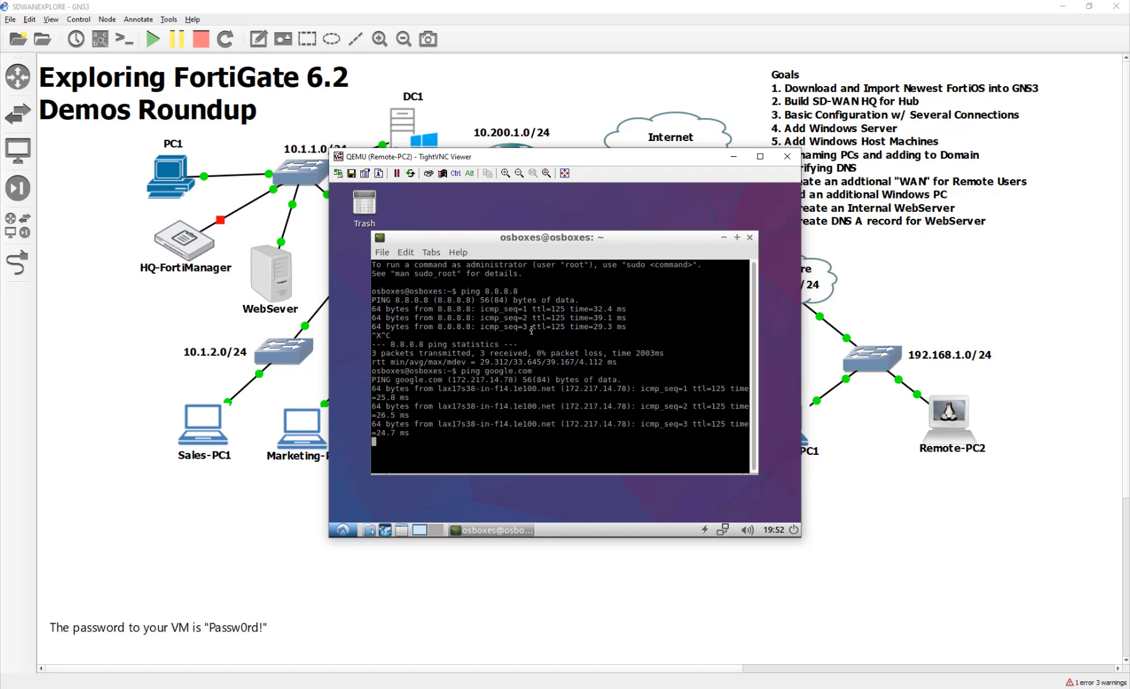
pyautogui.click(750, 238)
pyautogui.click(786, 157)
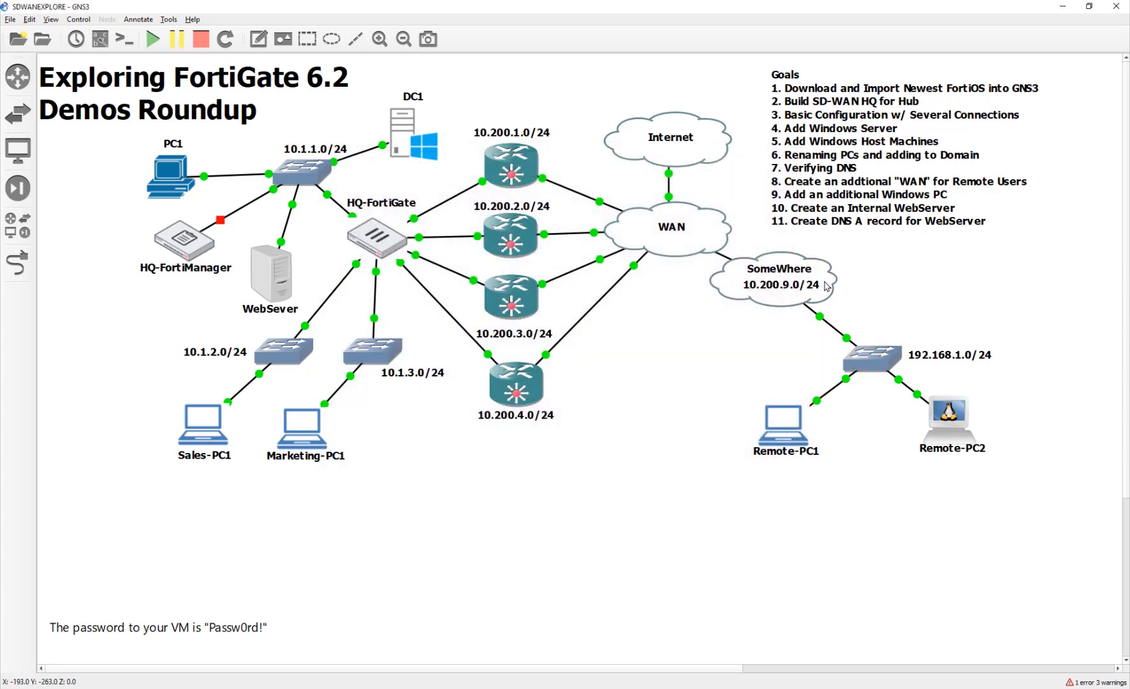
# Move the WAN and SomeWhere clouds together left and down.
pyautogui.moveTo(885, 246); pyautogui.dragTo(702, 343)
pyautogui.moveTo(720, 288); pyautogui.dragTo(683, 291)
pyautogui.click(843, 287)
pyautogui.moveTo(842, 259); pyautogui.dragTo(672, 372)
# Place the 192.168.1.0/24 switch under SomeWhere with Remote-PC1 and Remote-PC2 beneath it.
pyautogui.moveTo(888, 366); pyautogui.dragTo(661, 400)
pyautogui.moveTo(775, 445); pyautogui.dragTo(647, 507)
pyautogui.moveTo(953, 446); pyautogui.dragTo(740, 508)
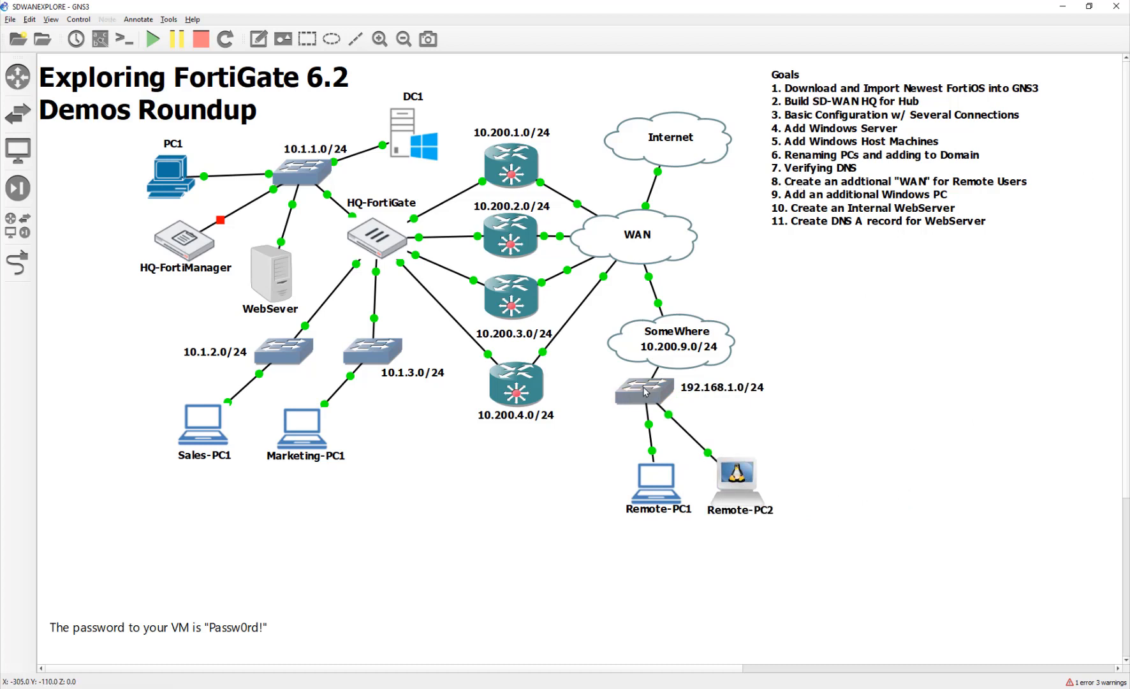
pyautogui.moveTo(669, 363); pyautogui.dragTo(750, 328)
pyautogui.click(698, 427)
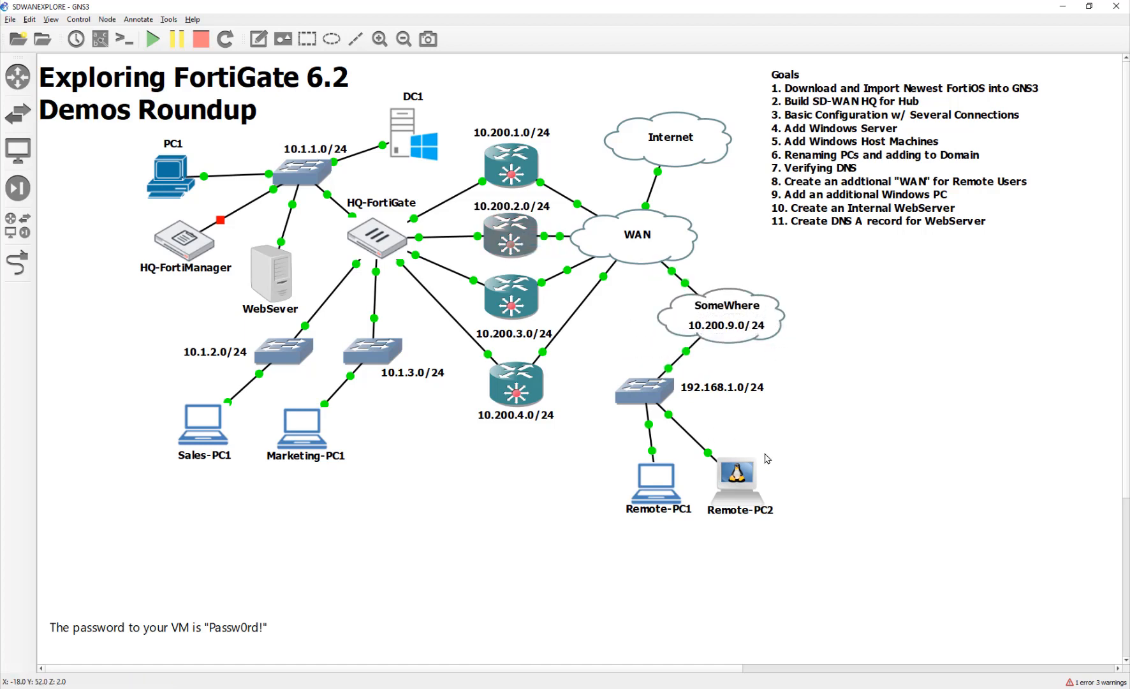